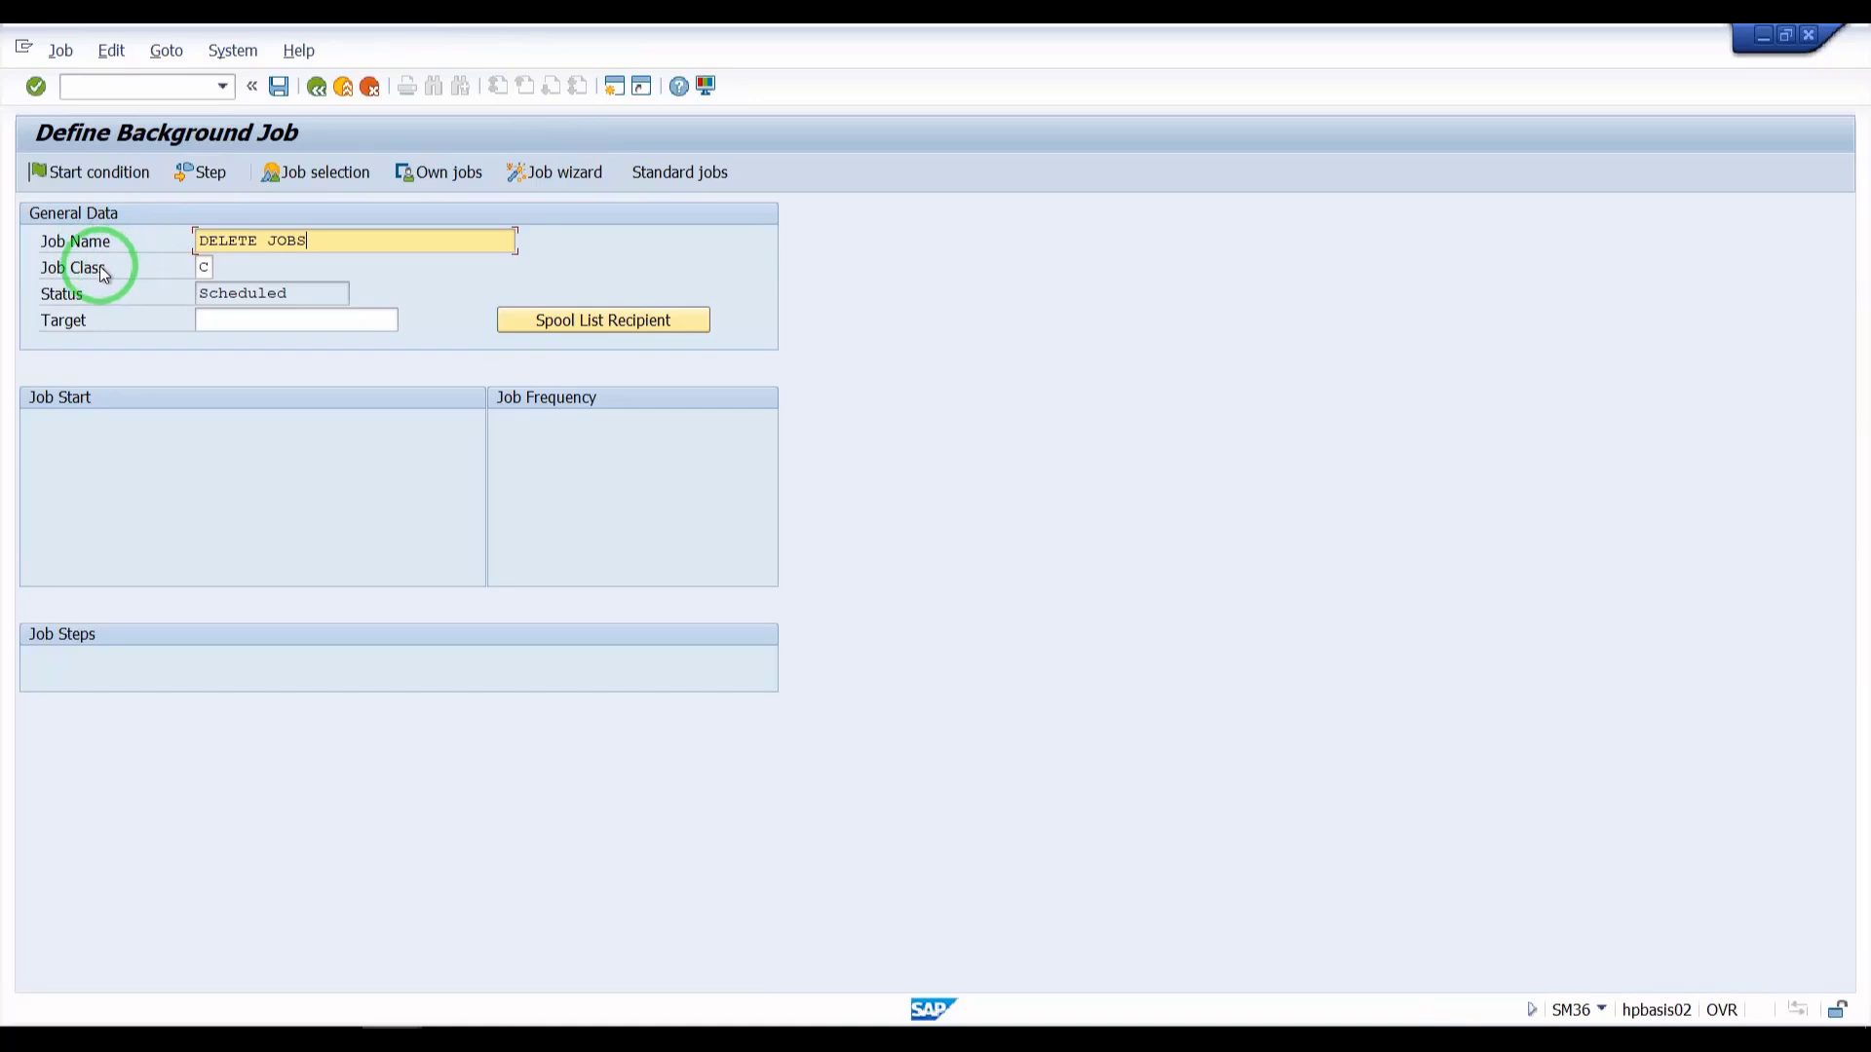
Review the priority levels offered for the job class and leave the list without choosing another
click(209, 269)
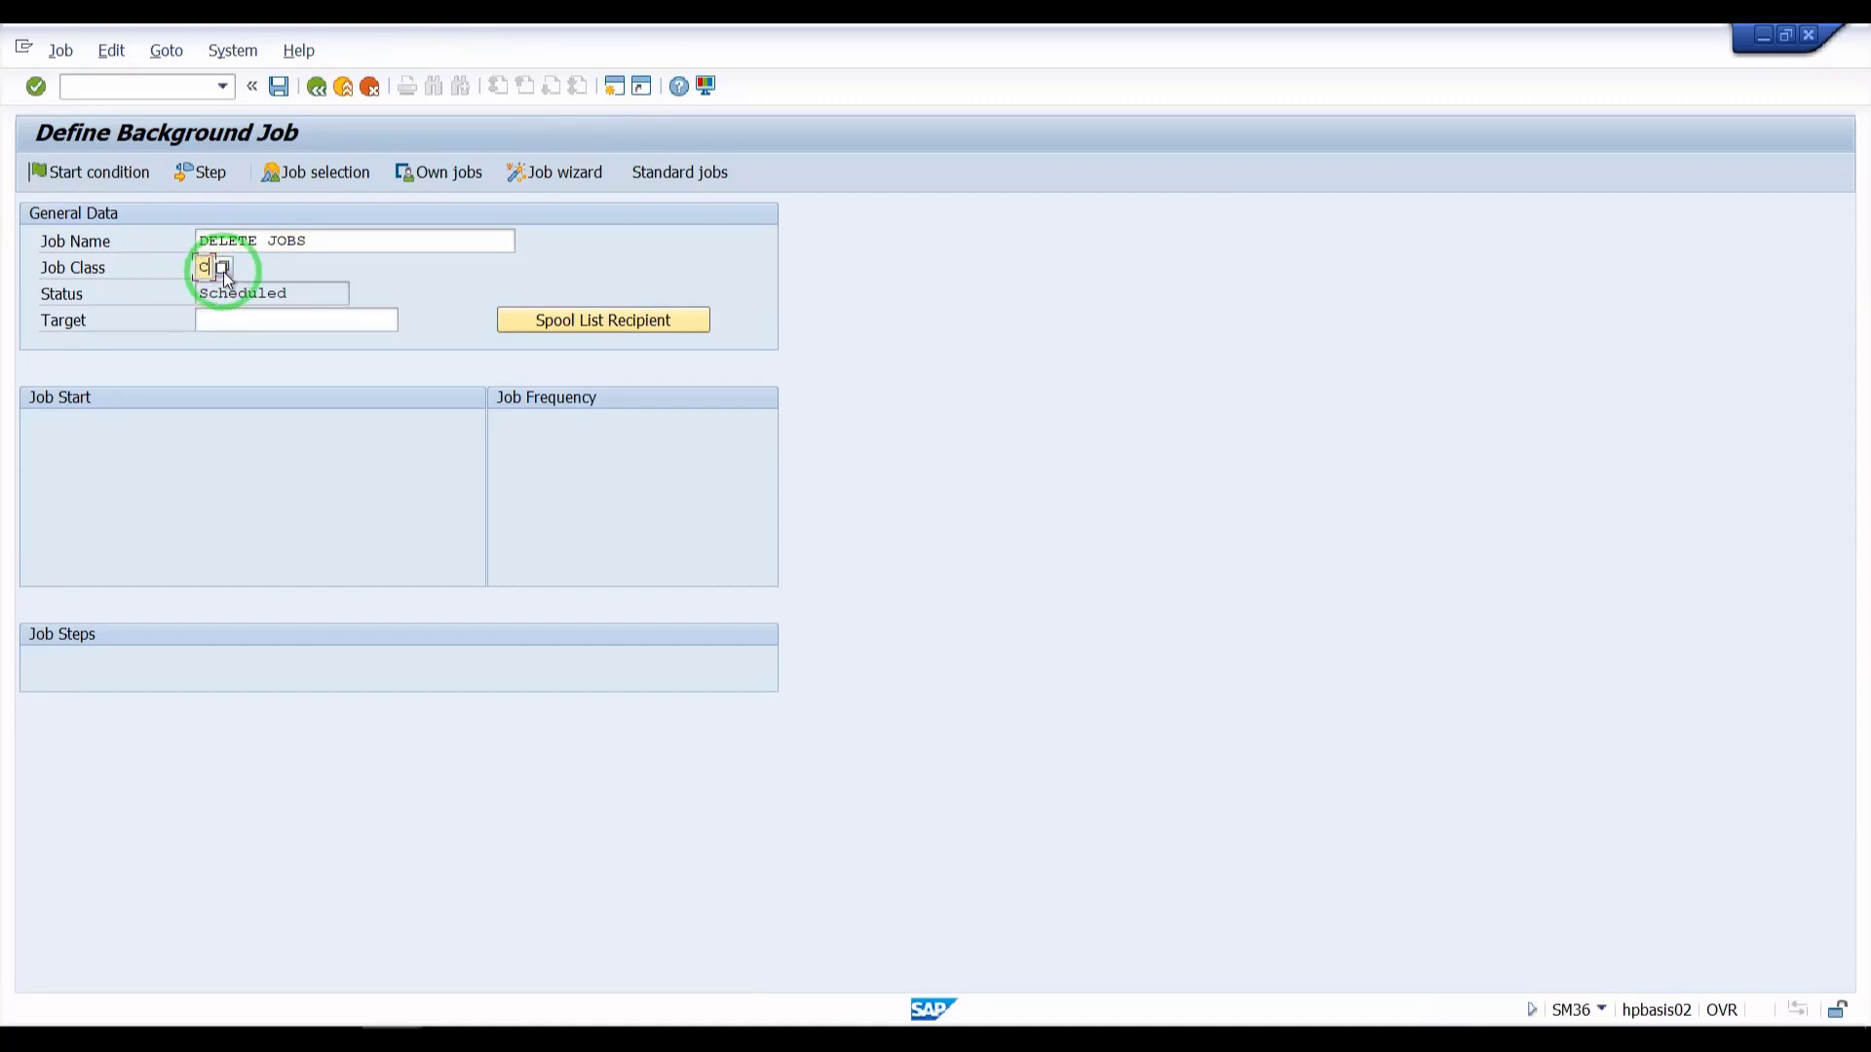
click(223, 268)
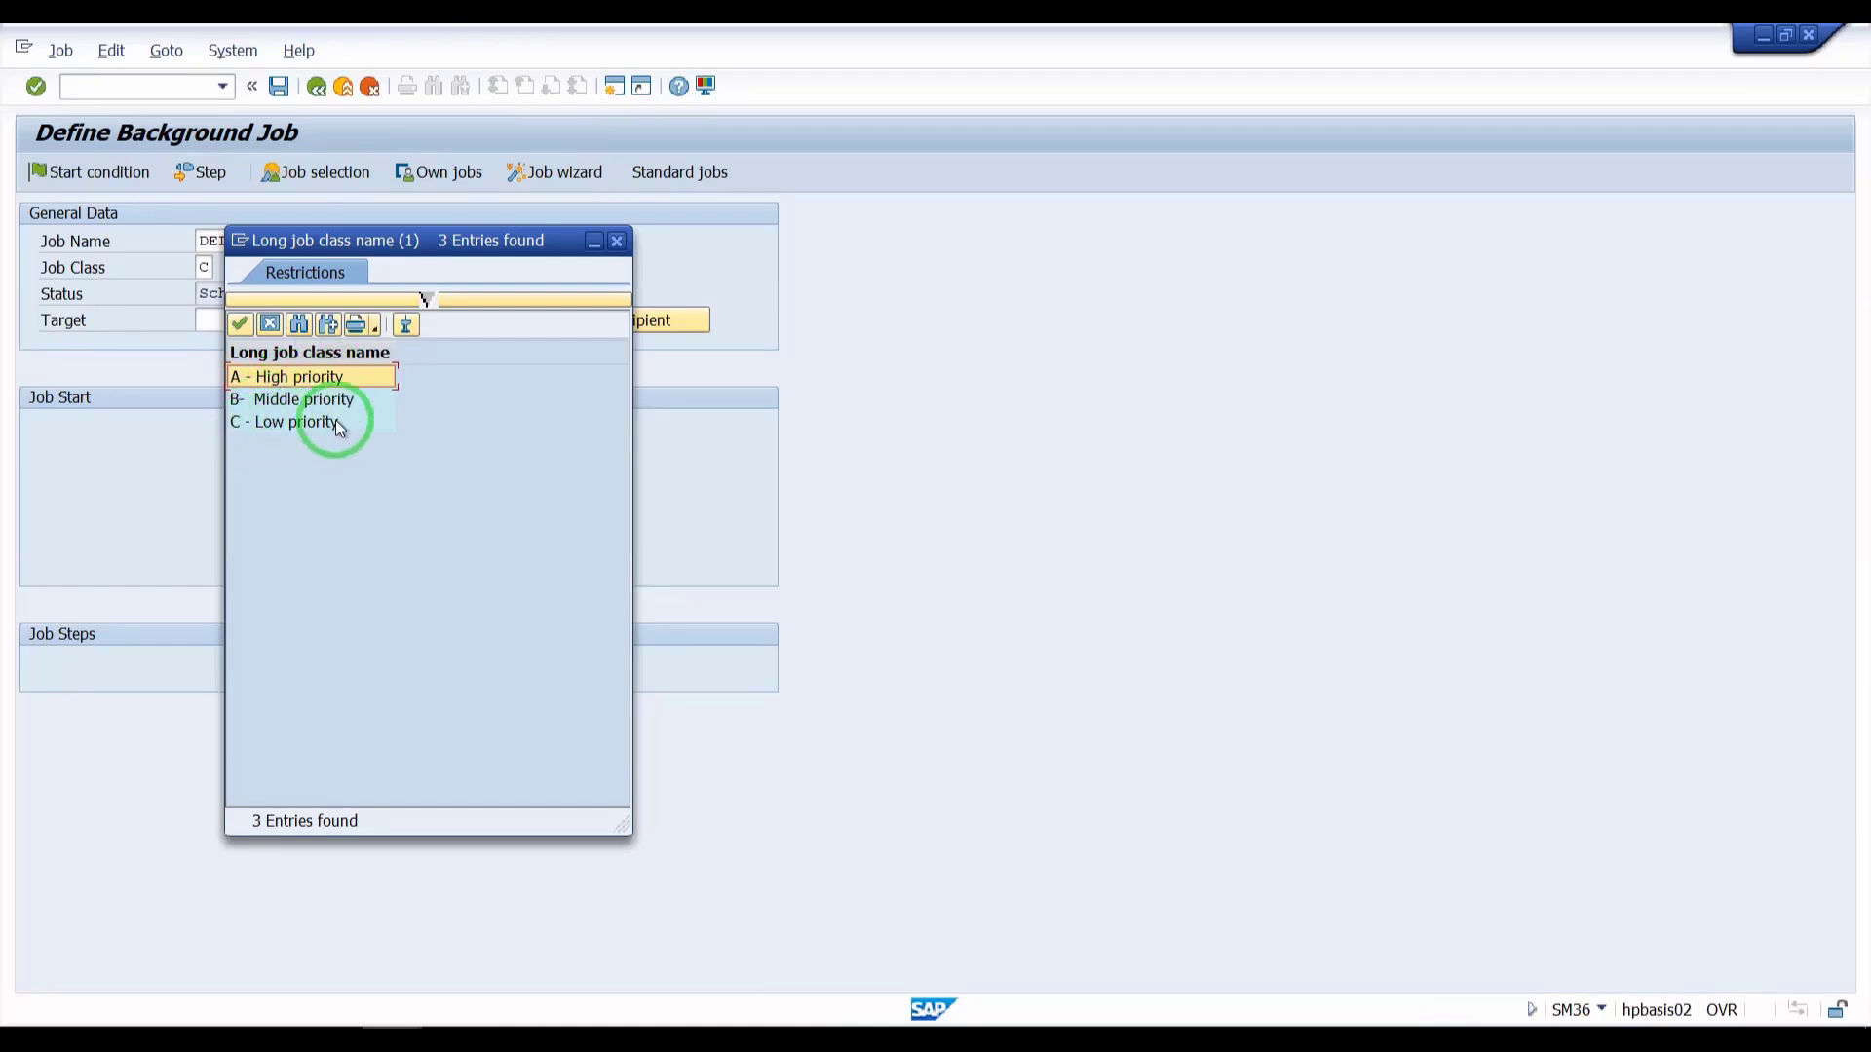
click(616, 241)
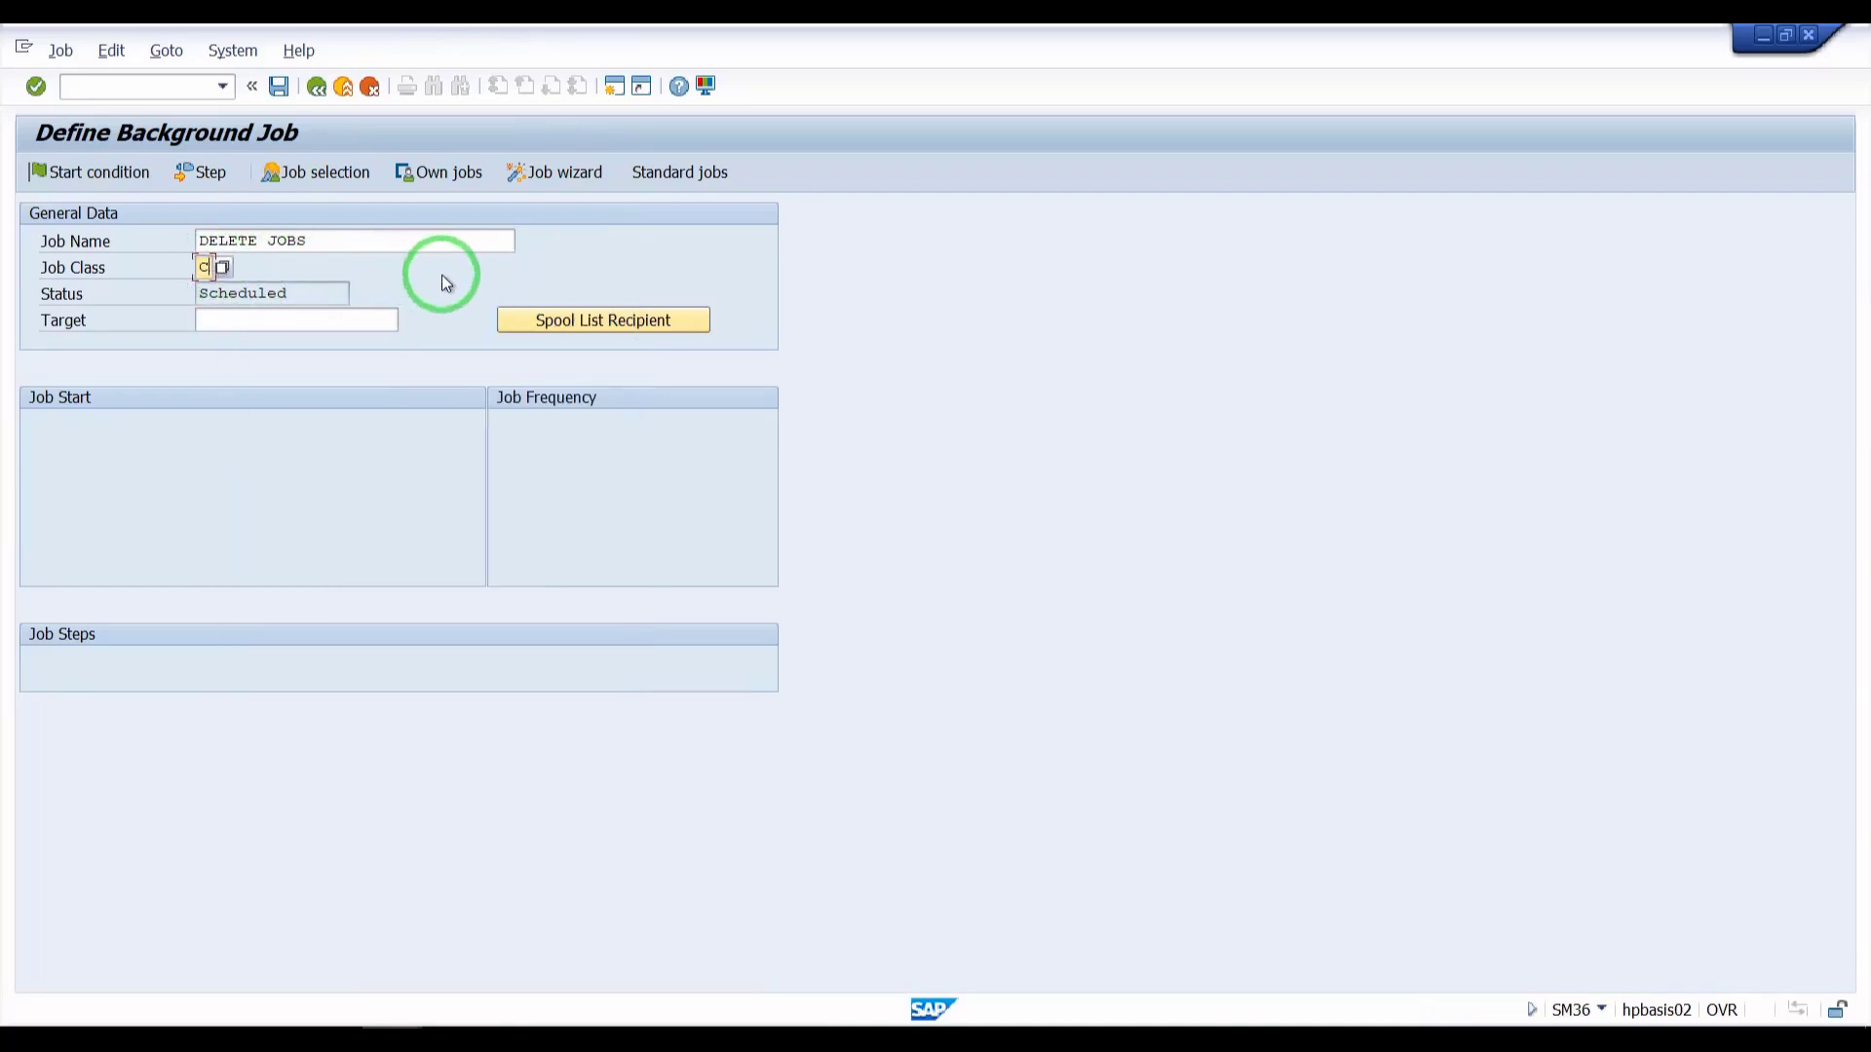
Start a new step for the DELETE JOBS job and choose RSBTCDEL2 as its ABAP program
click(207, 171)
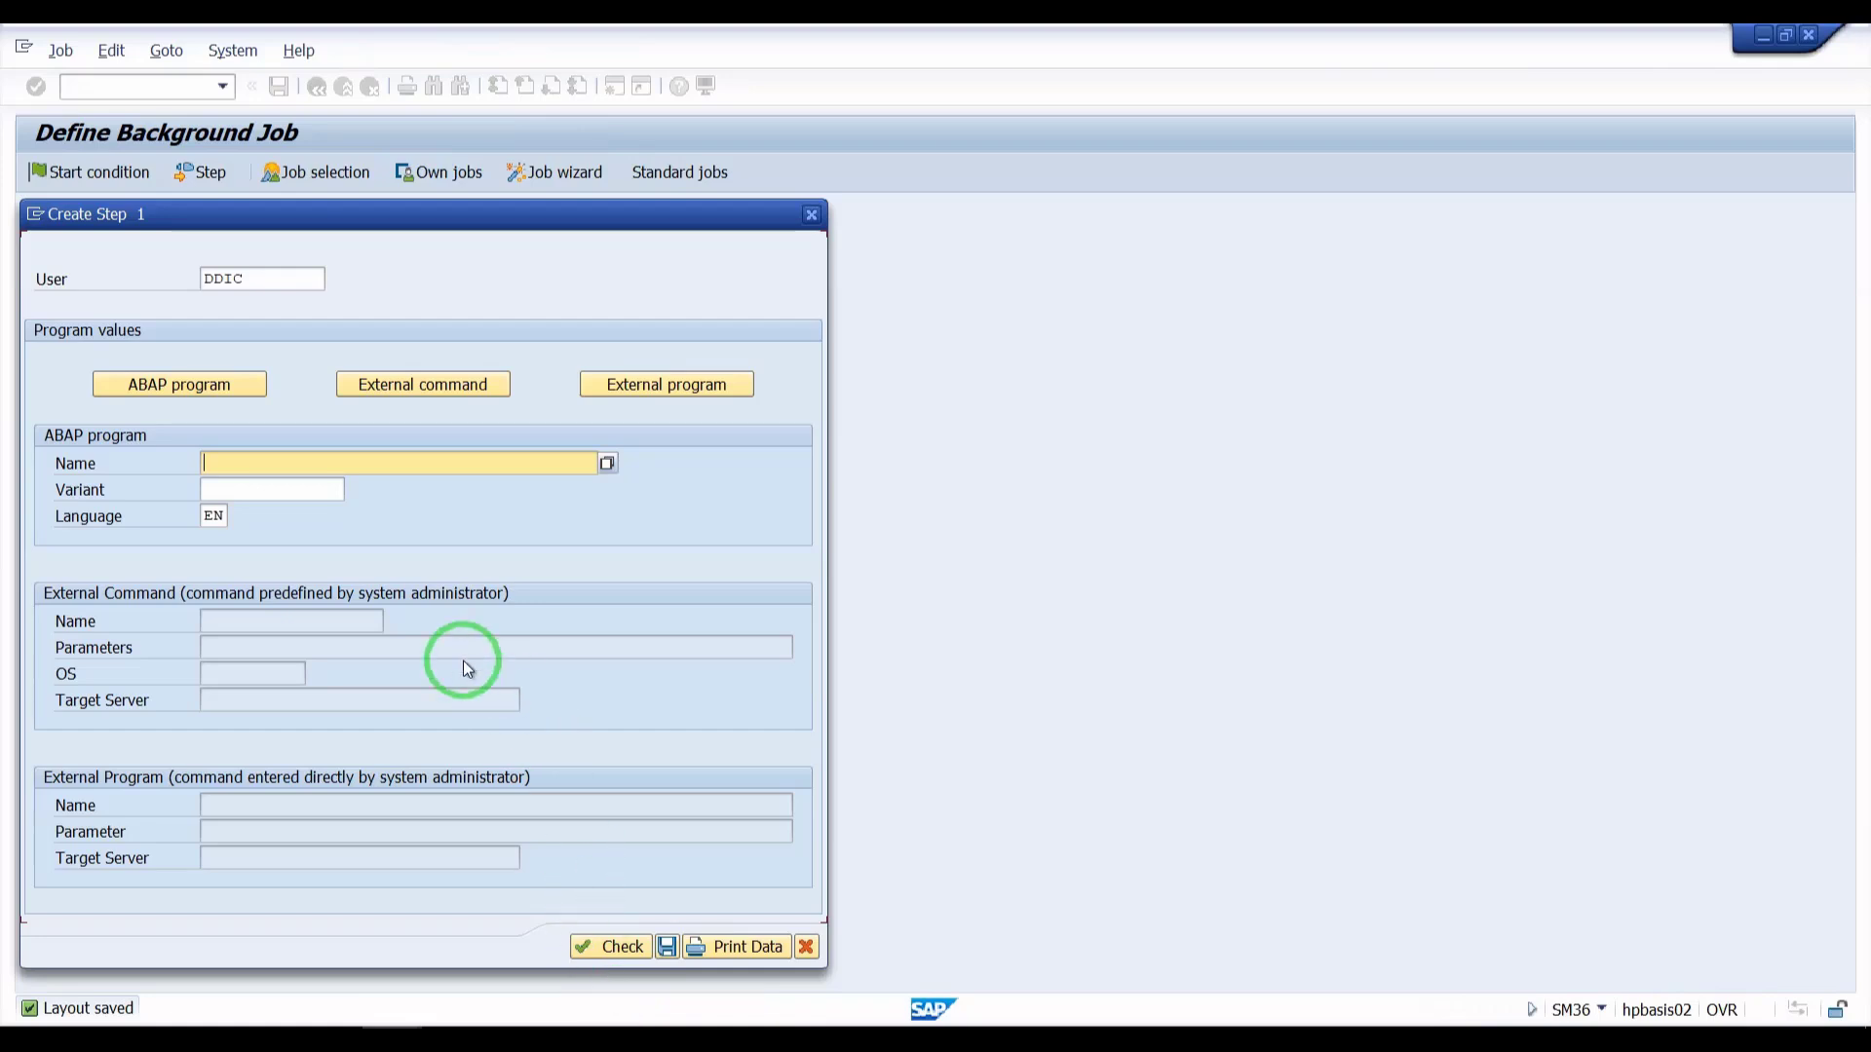
click(206, 391)
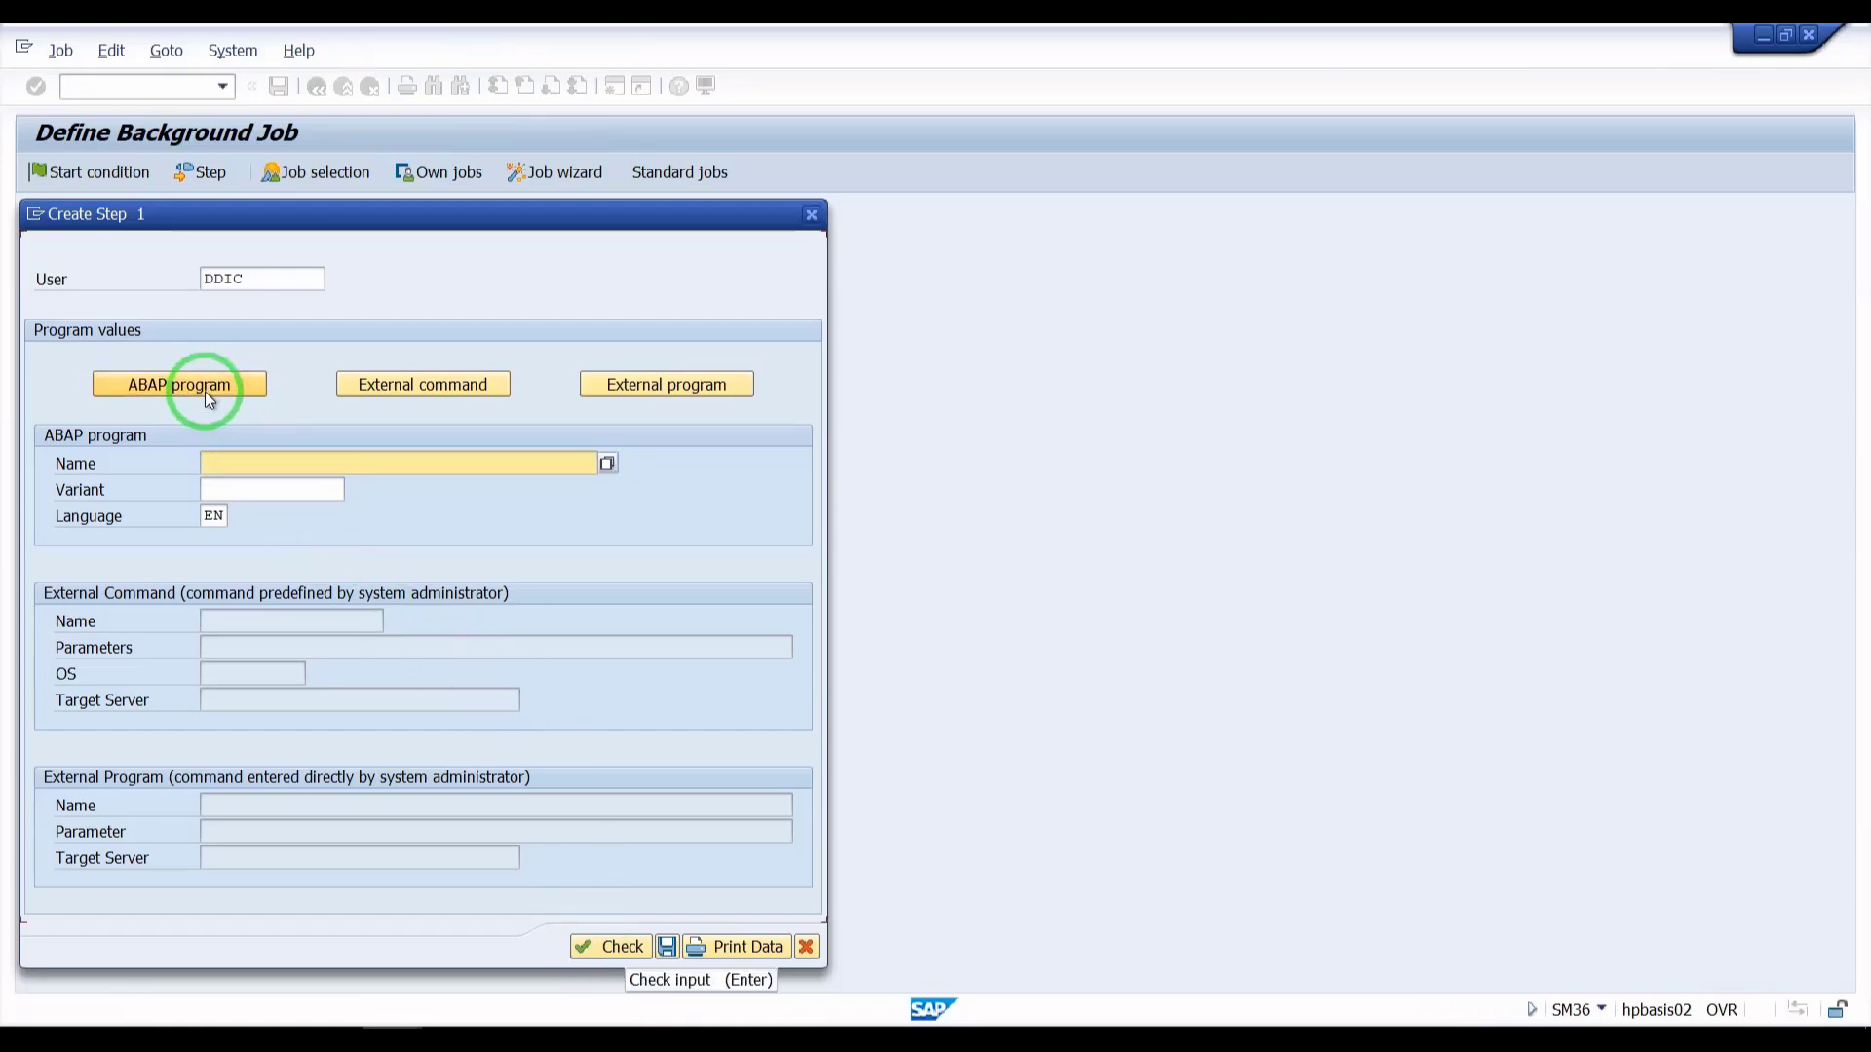
click(606, 462)
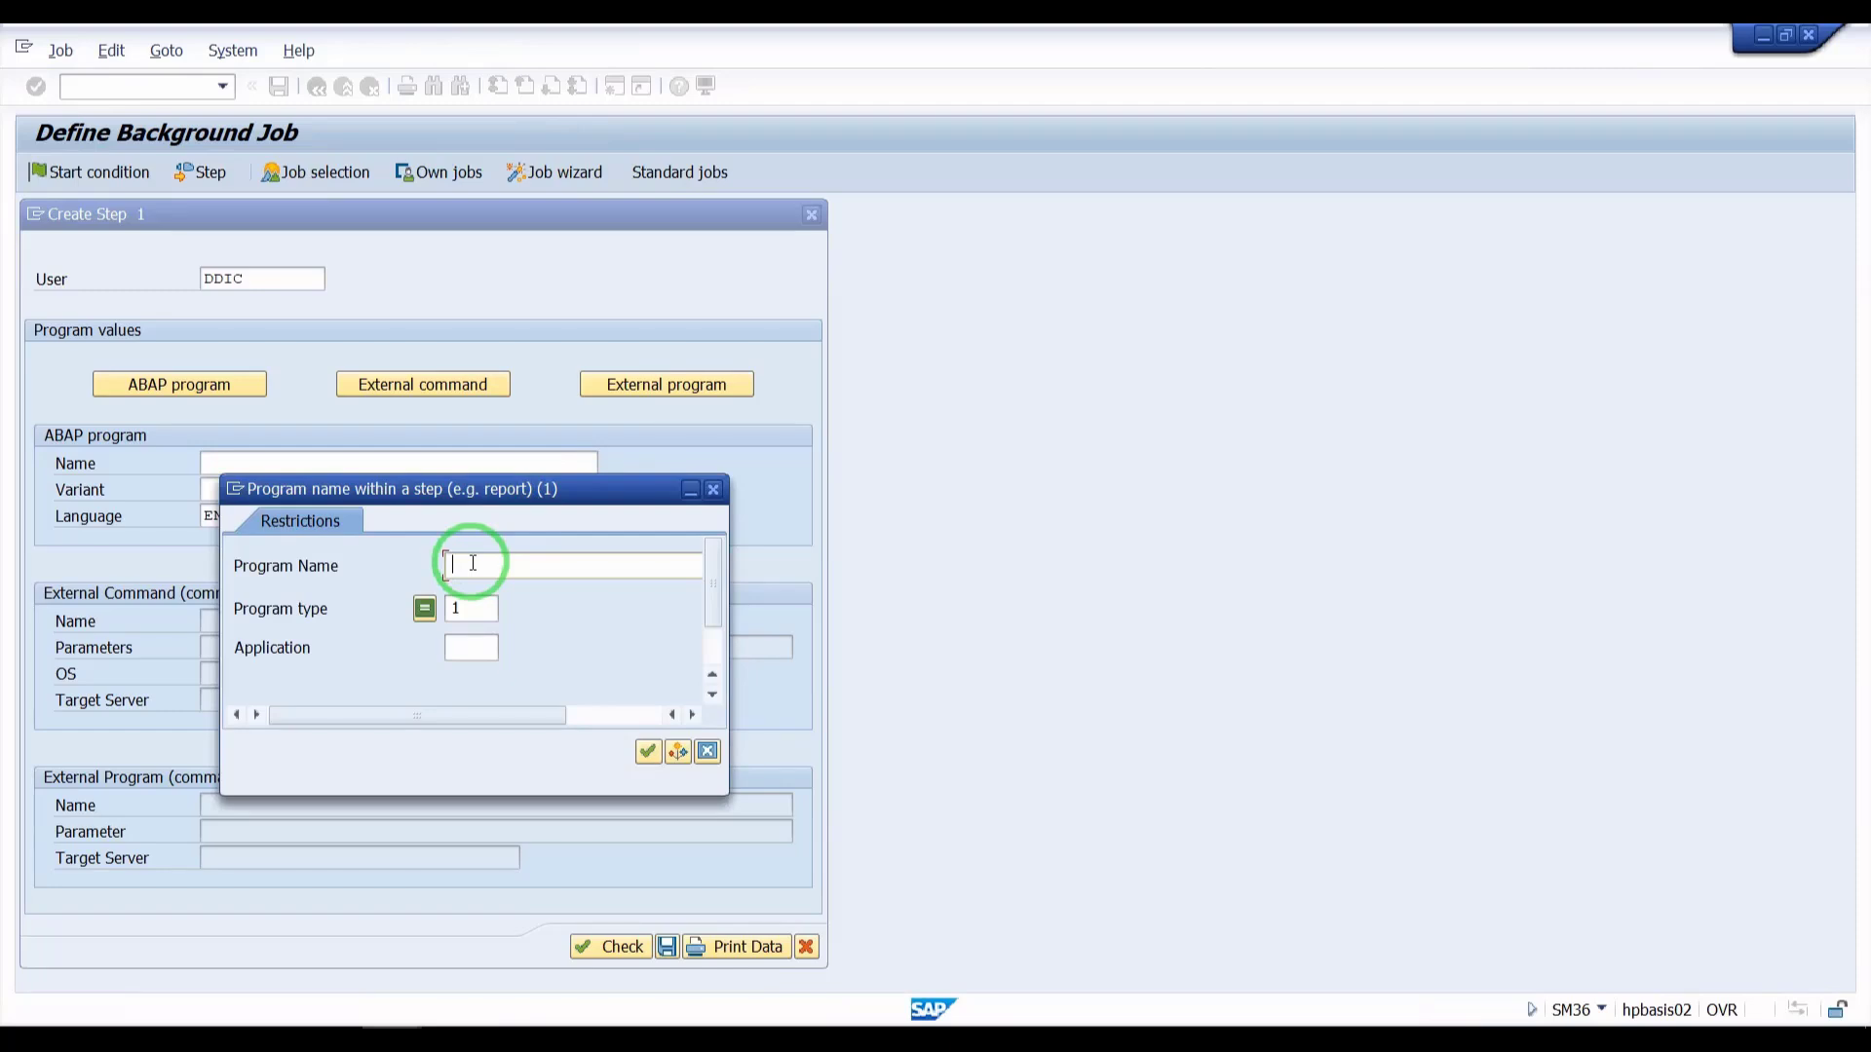
text(RSBTCDEL2)
key(Return)
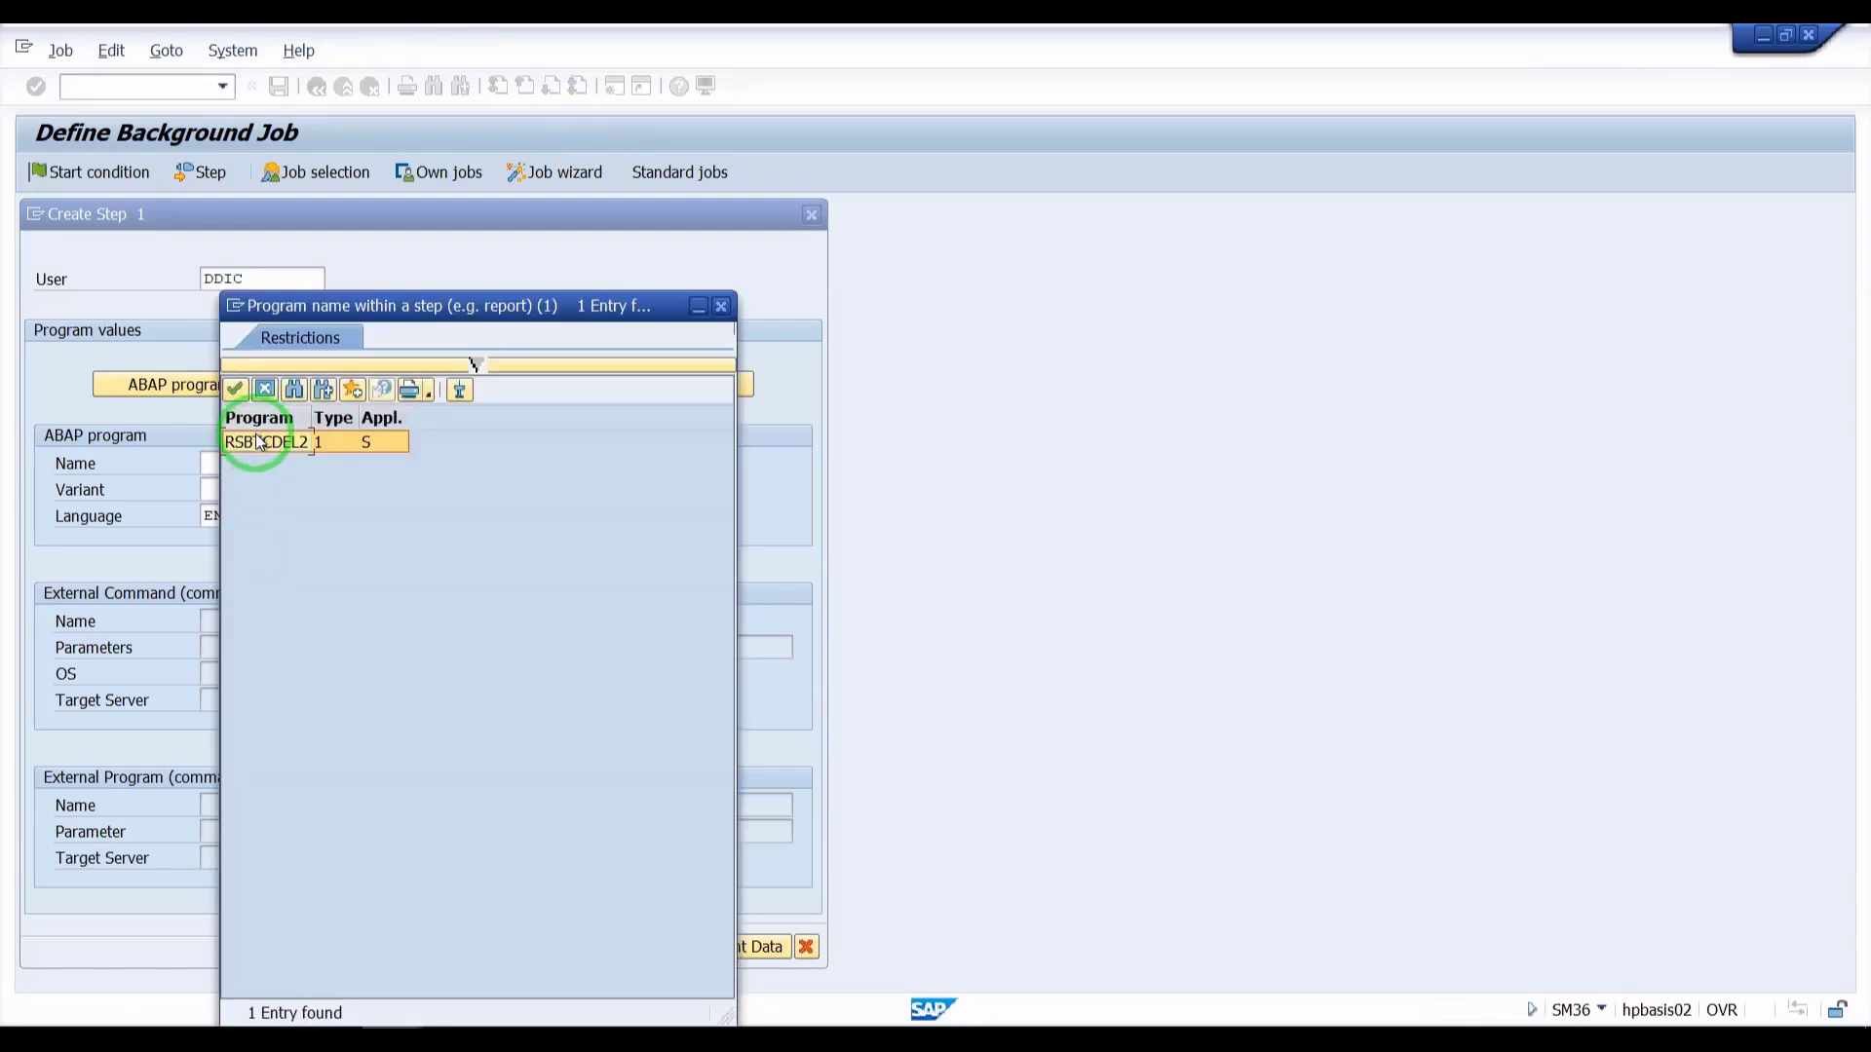
double_click(259, 443)
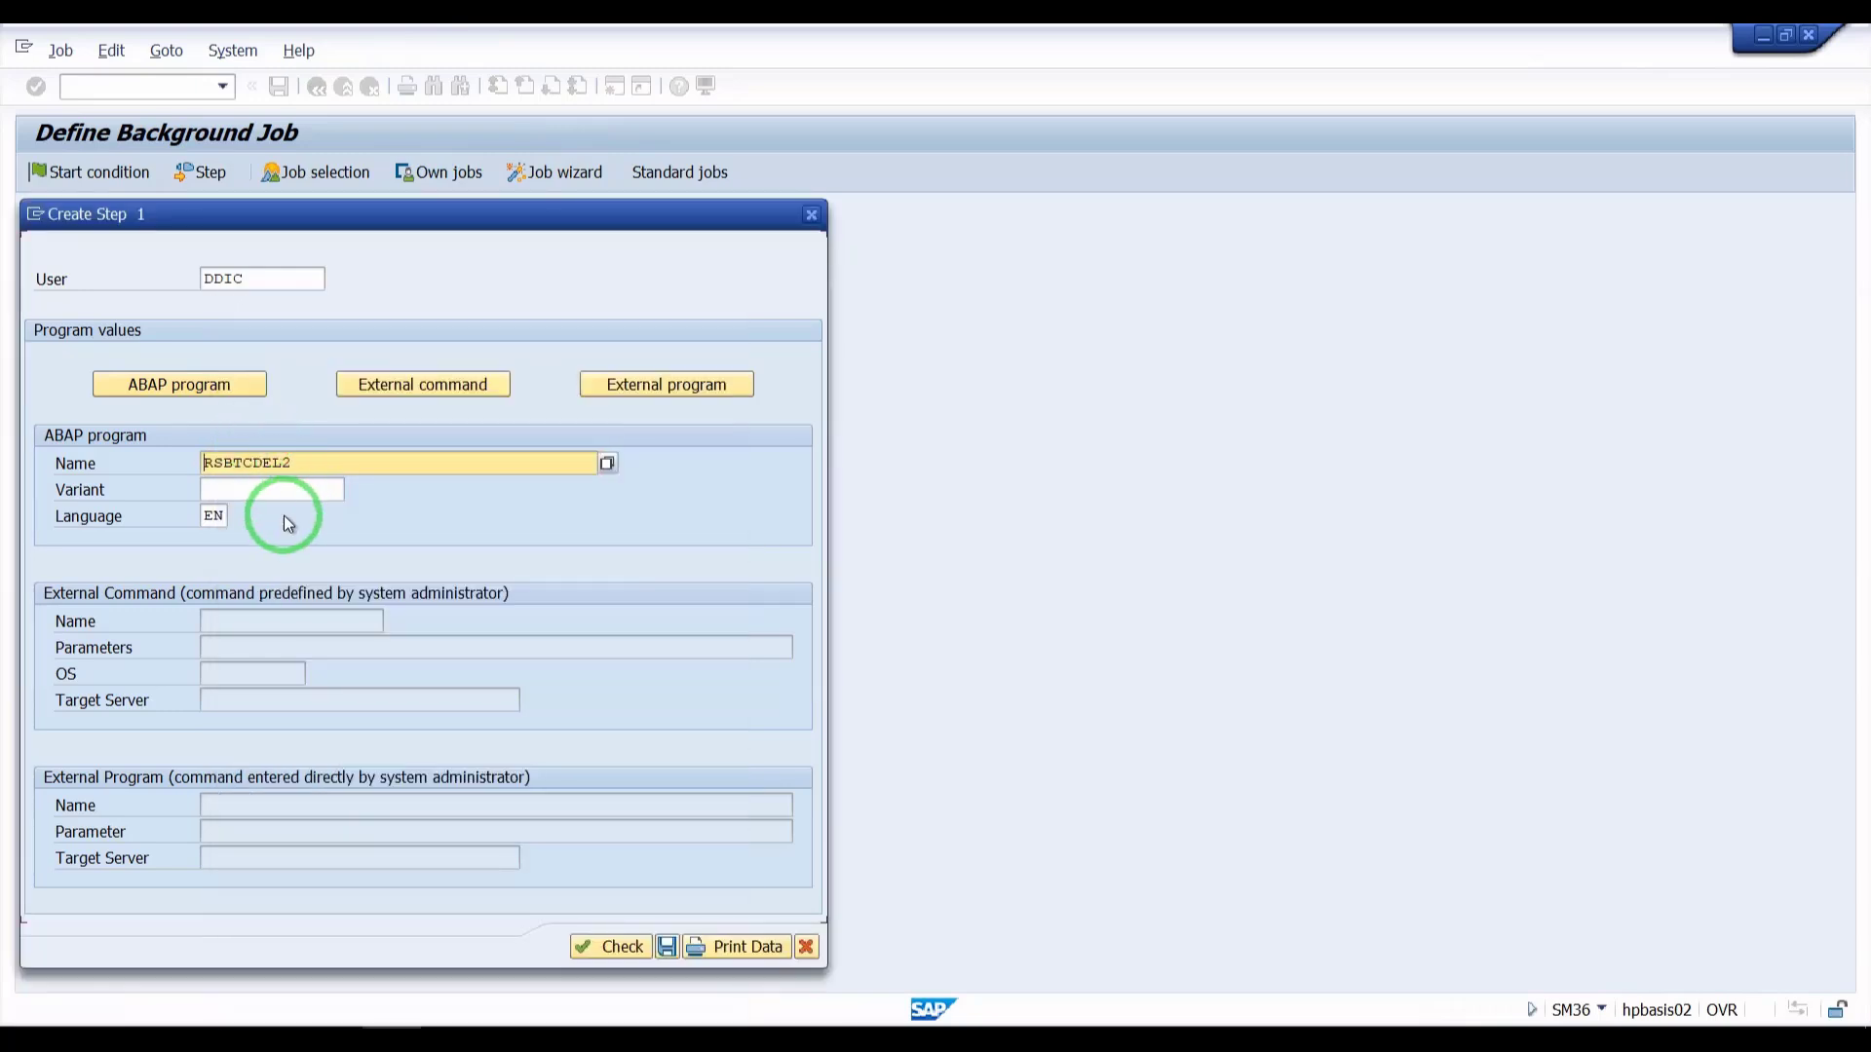
Assign variant SAP&001 to the ABAP program, then check and save the job step
click(275, 490)
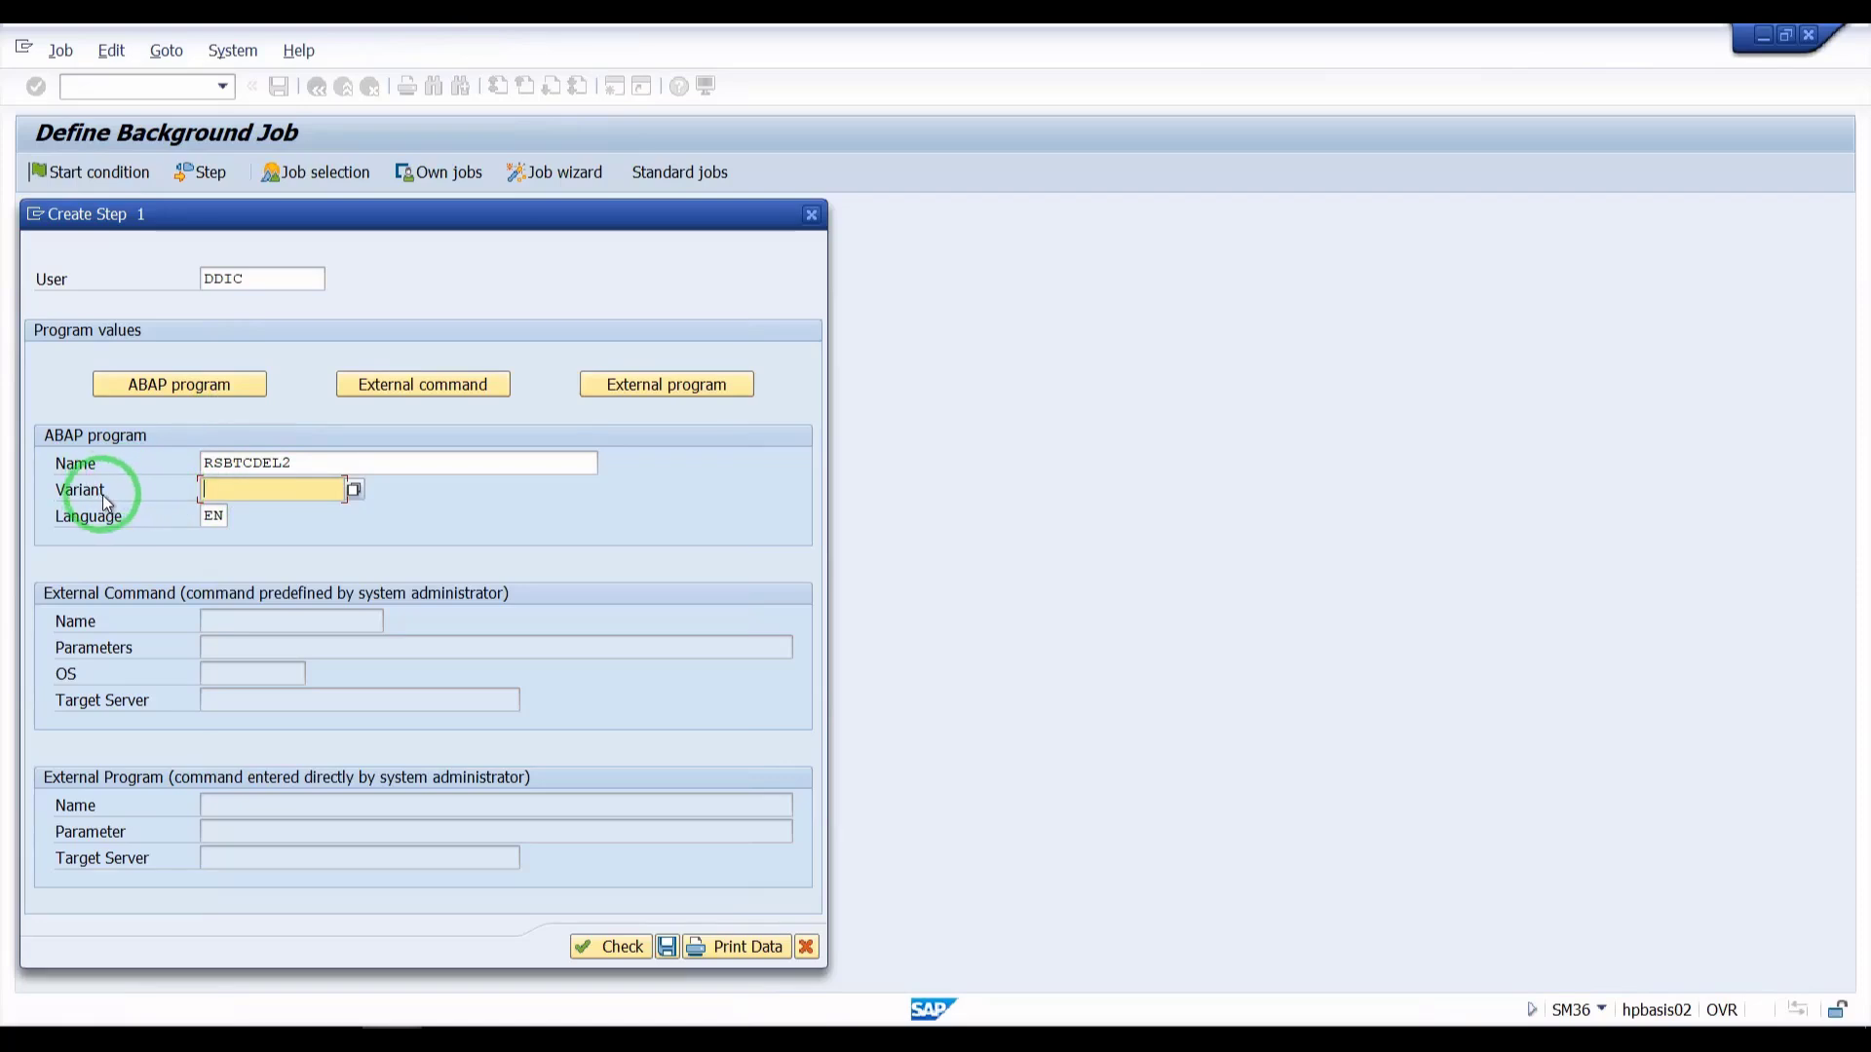
click(354, 489)
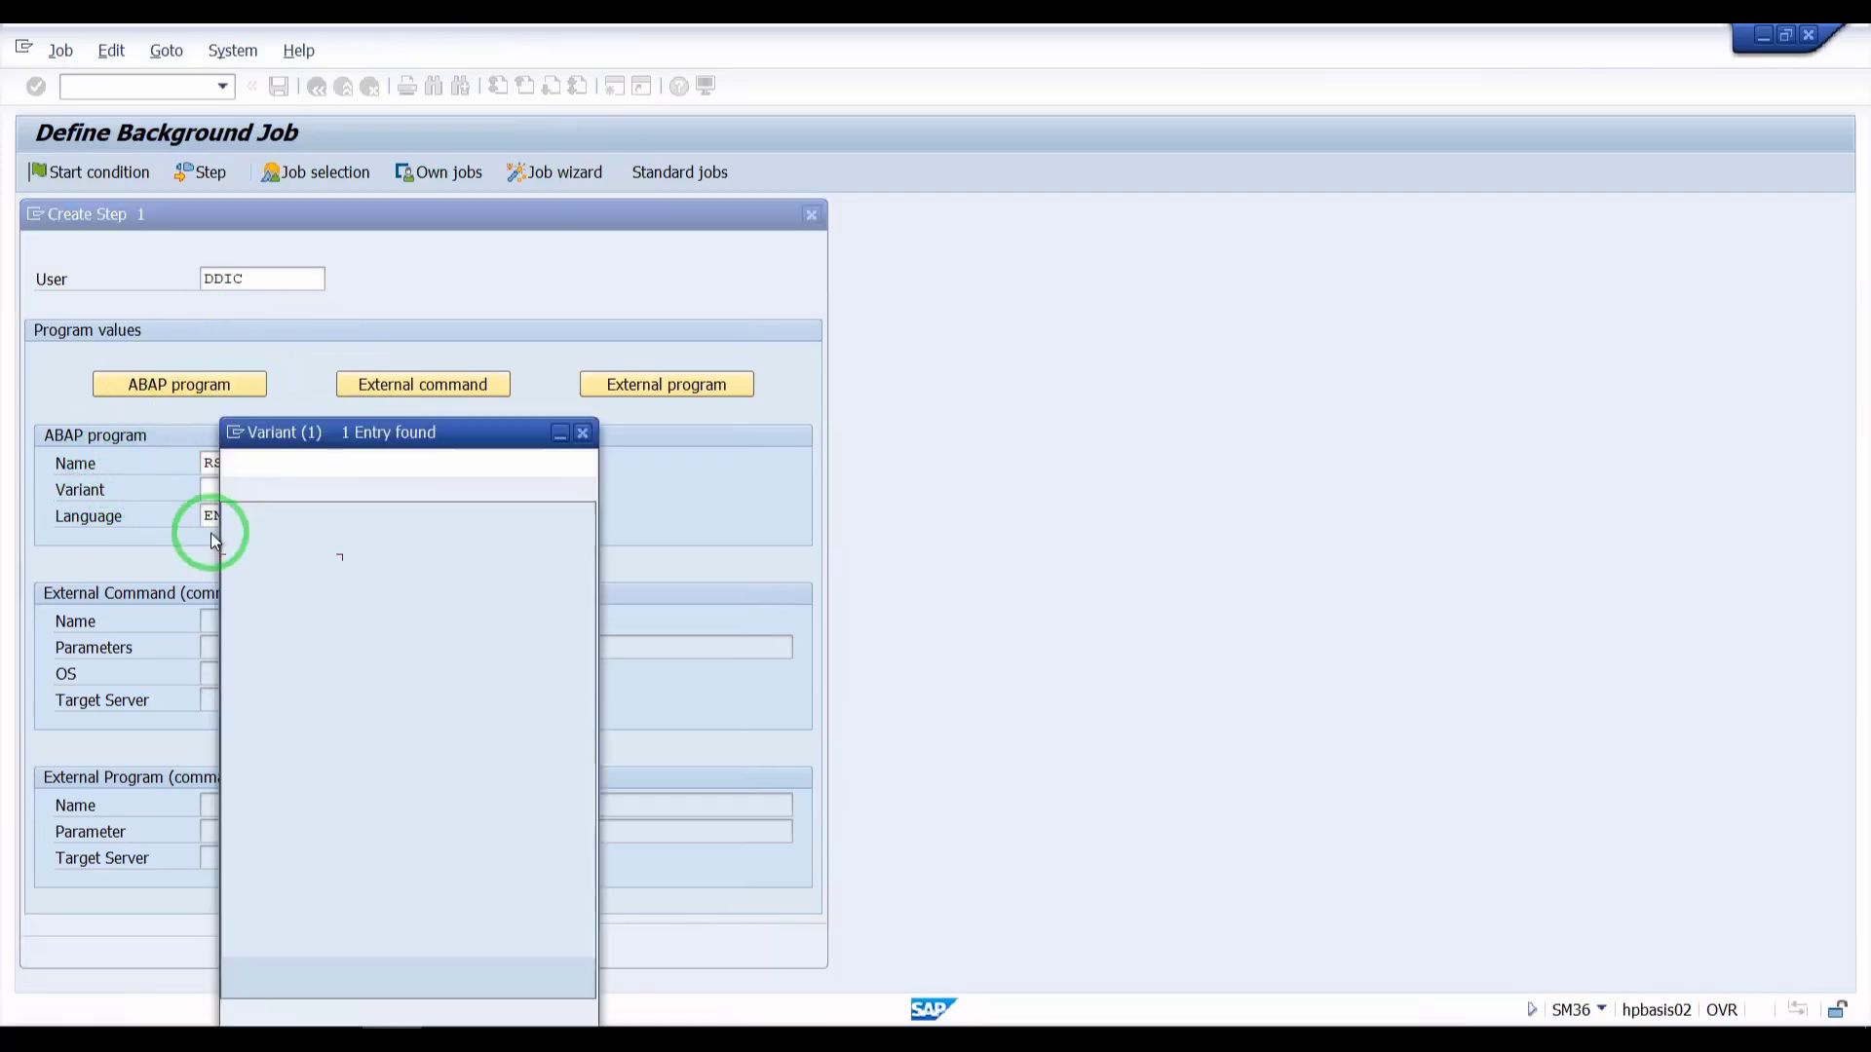
double_click(255, 570)
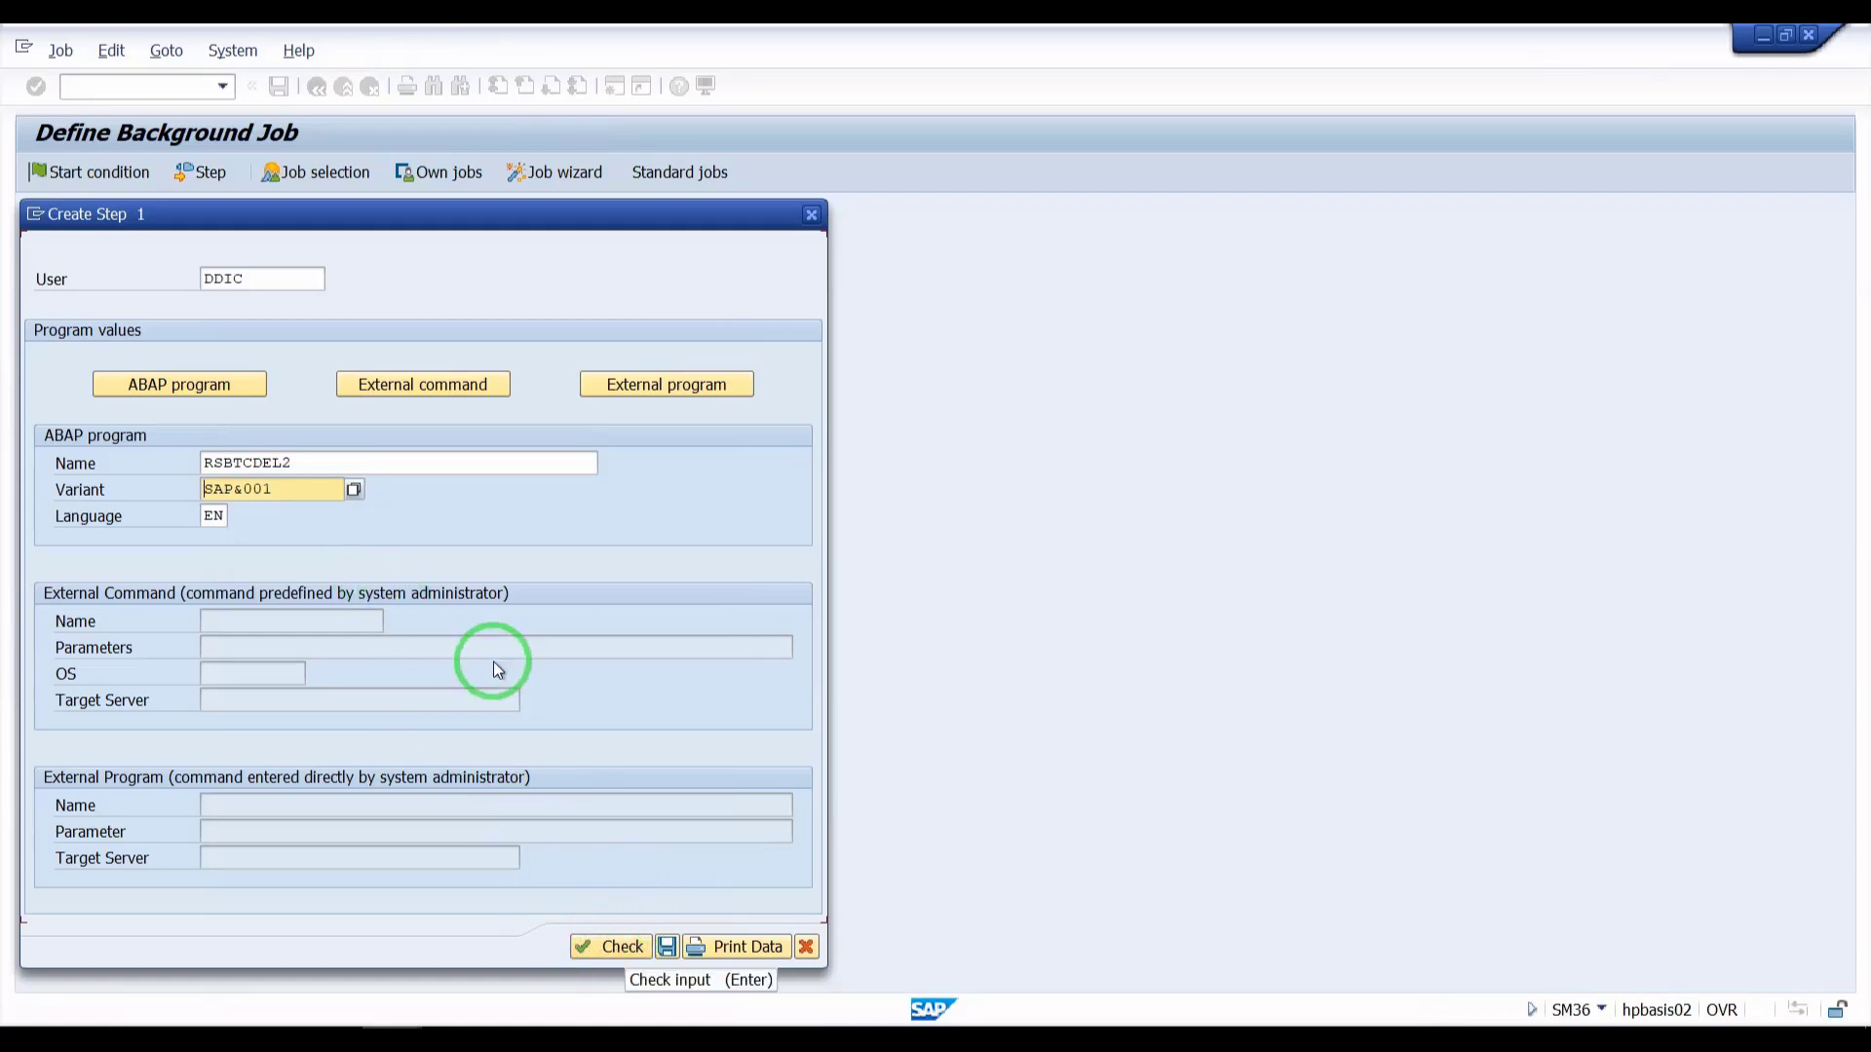
click(218, 380)
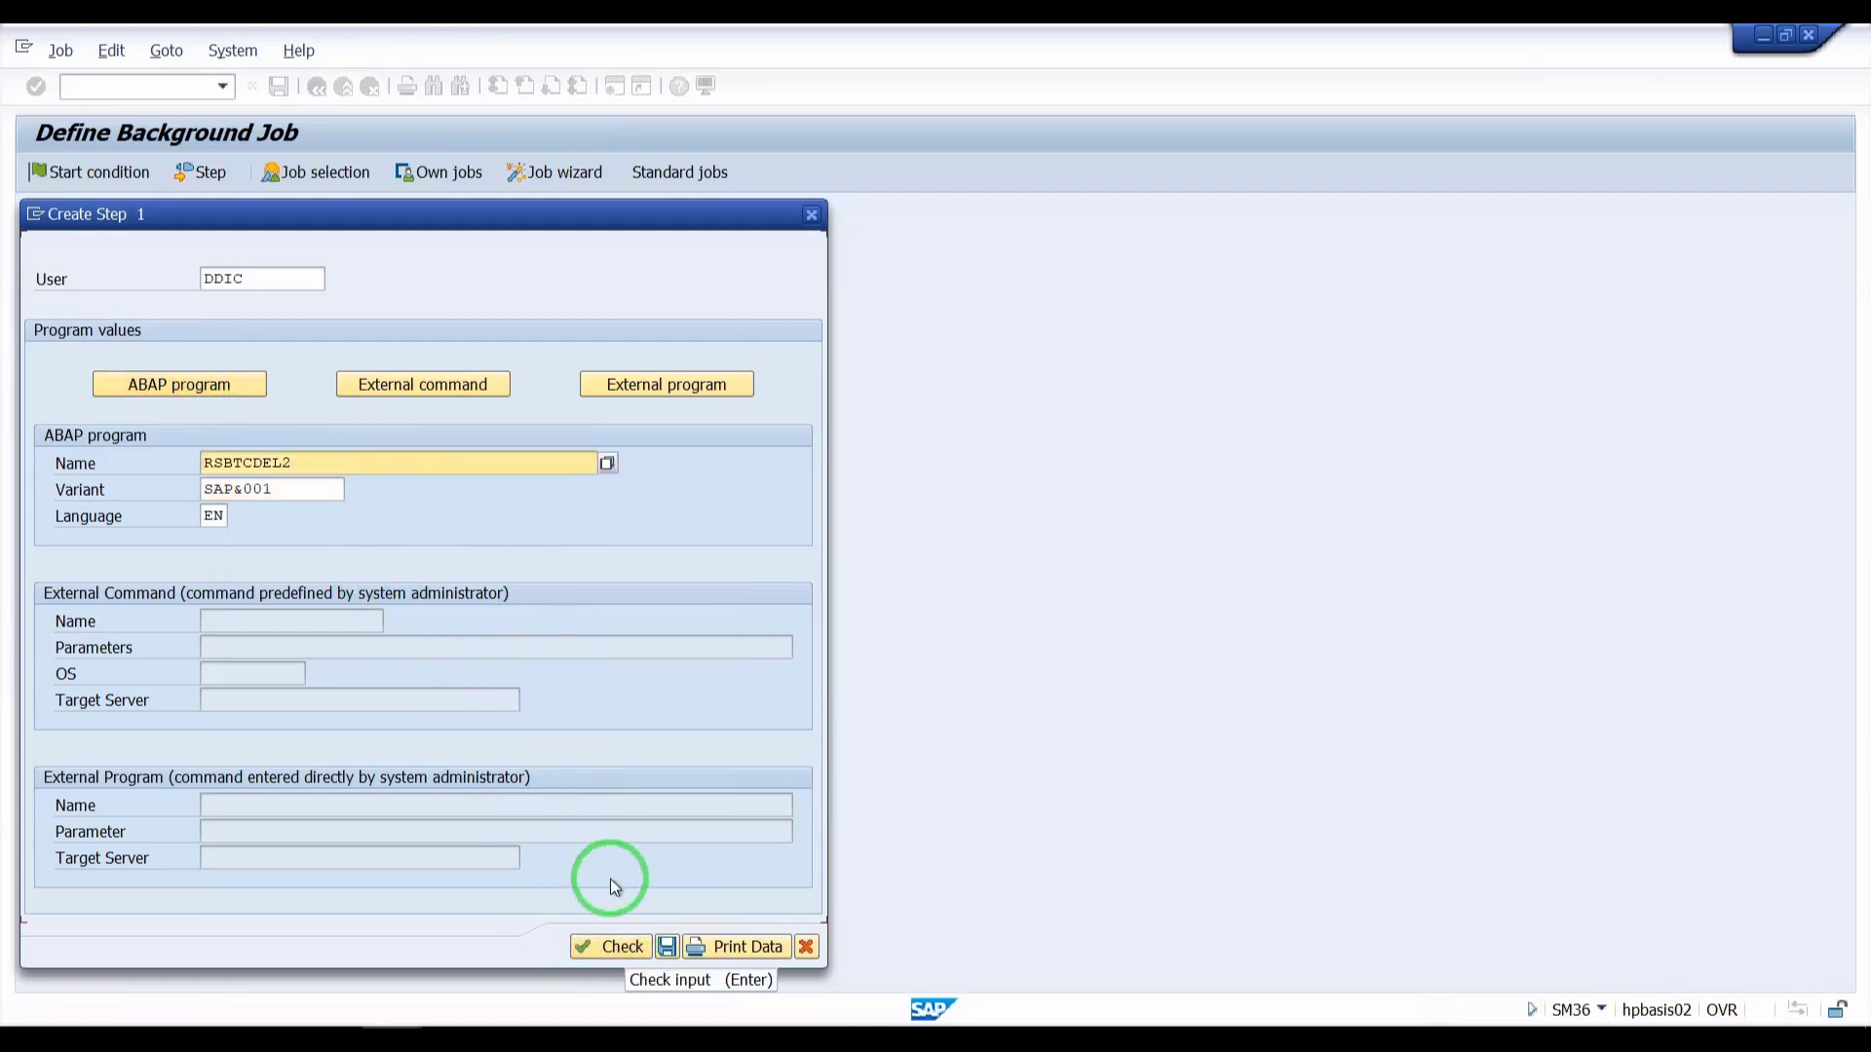
click(623, 949)
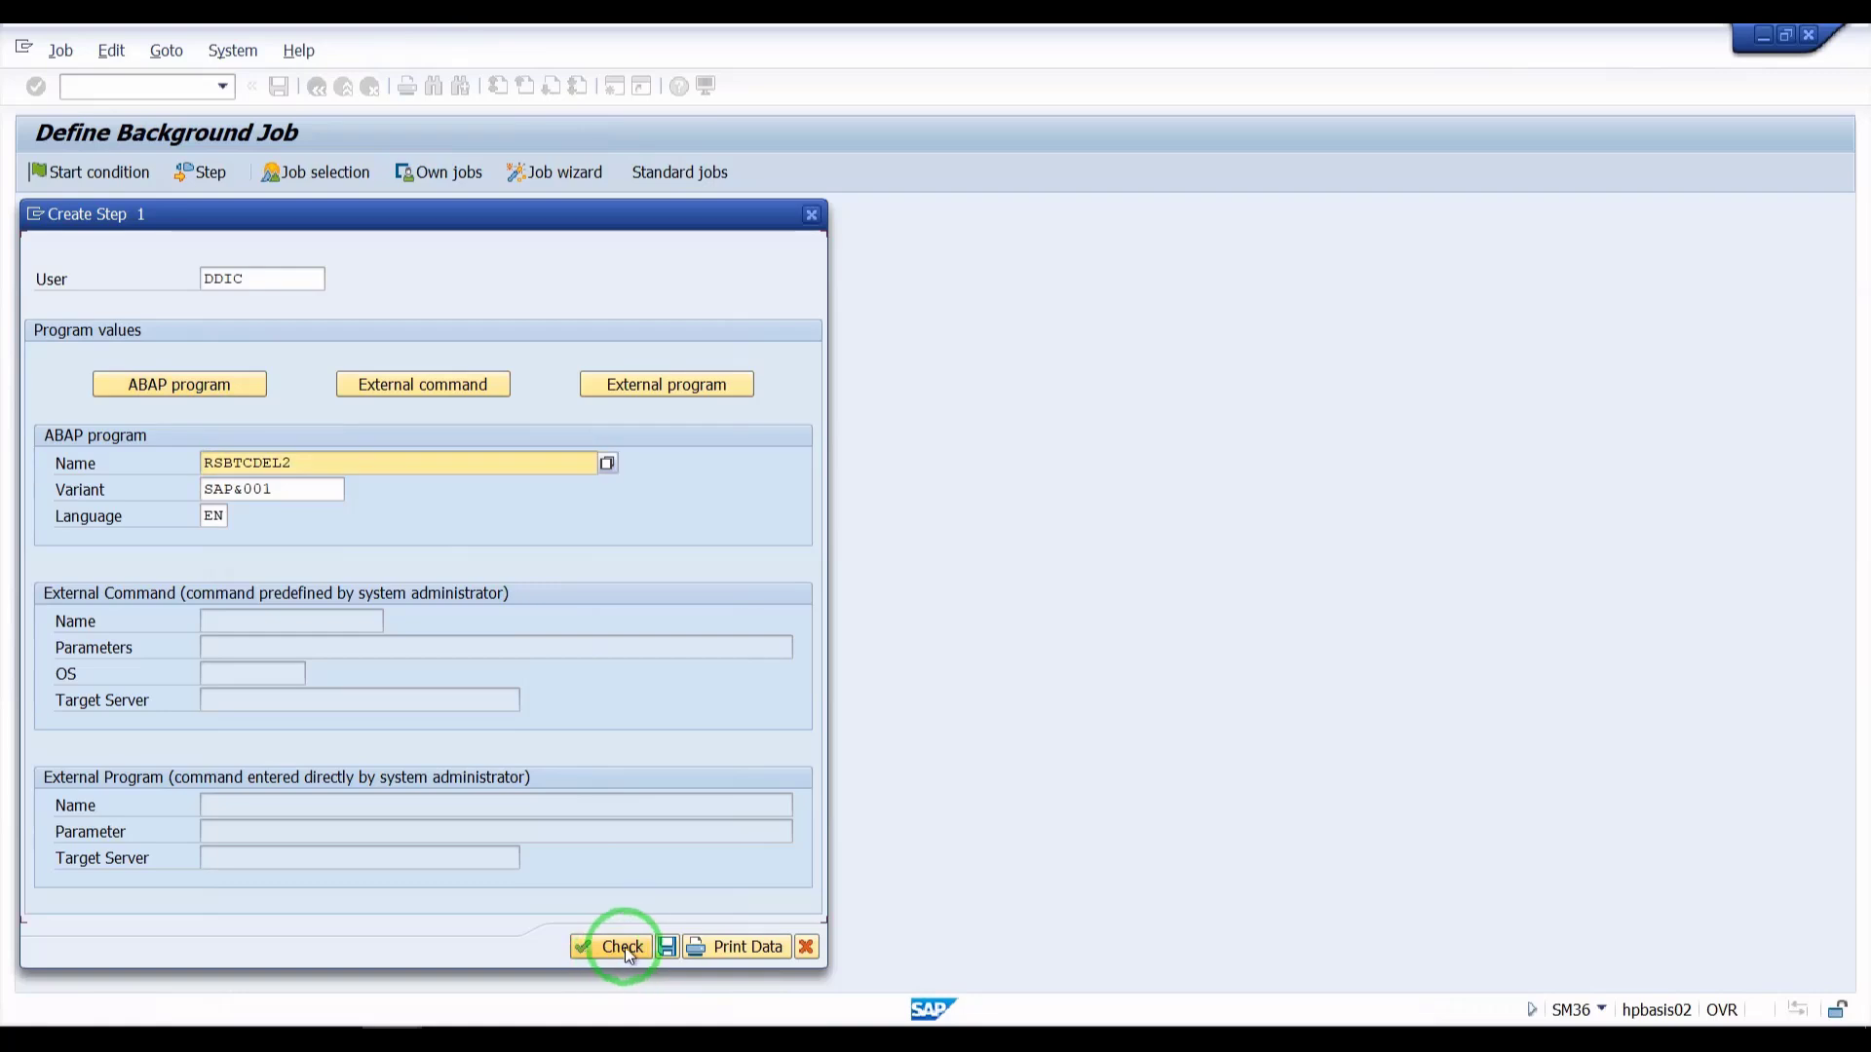
click(667, 947)
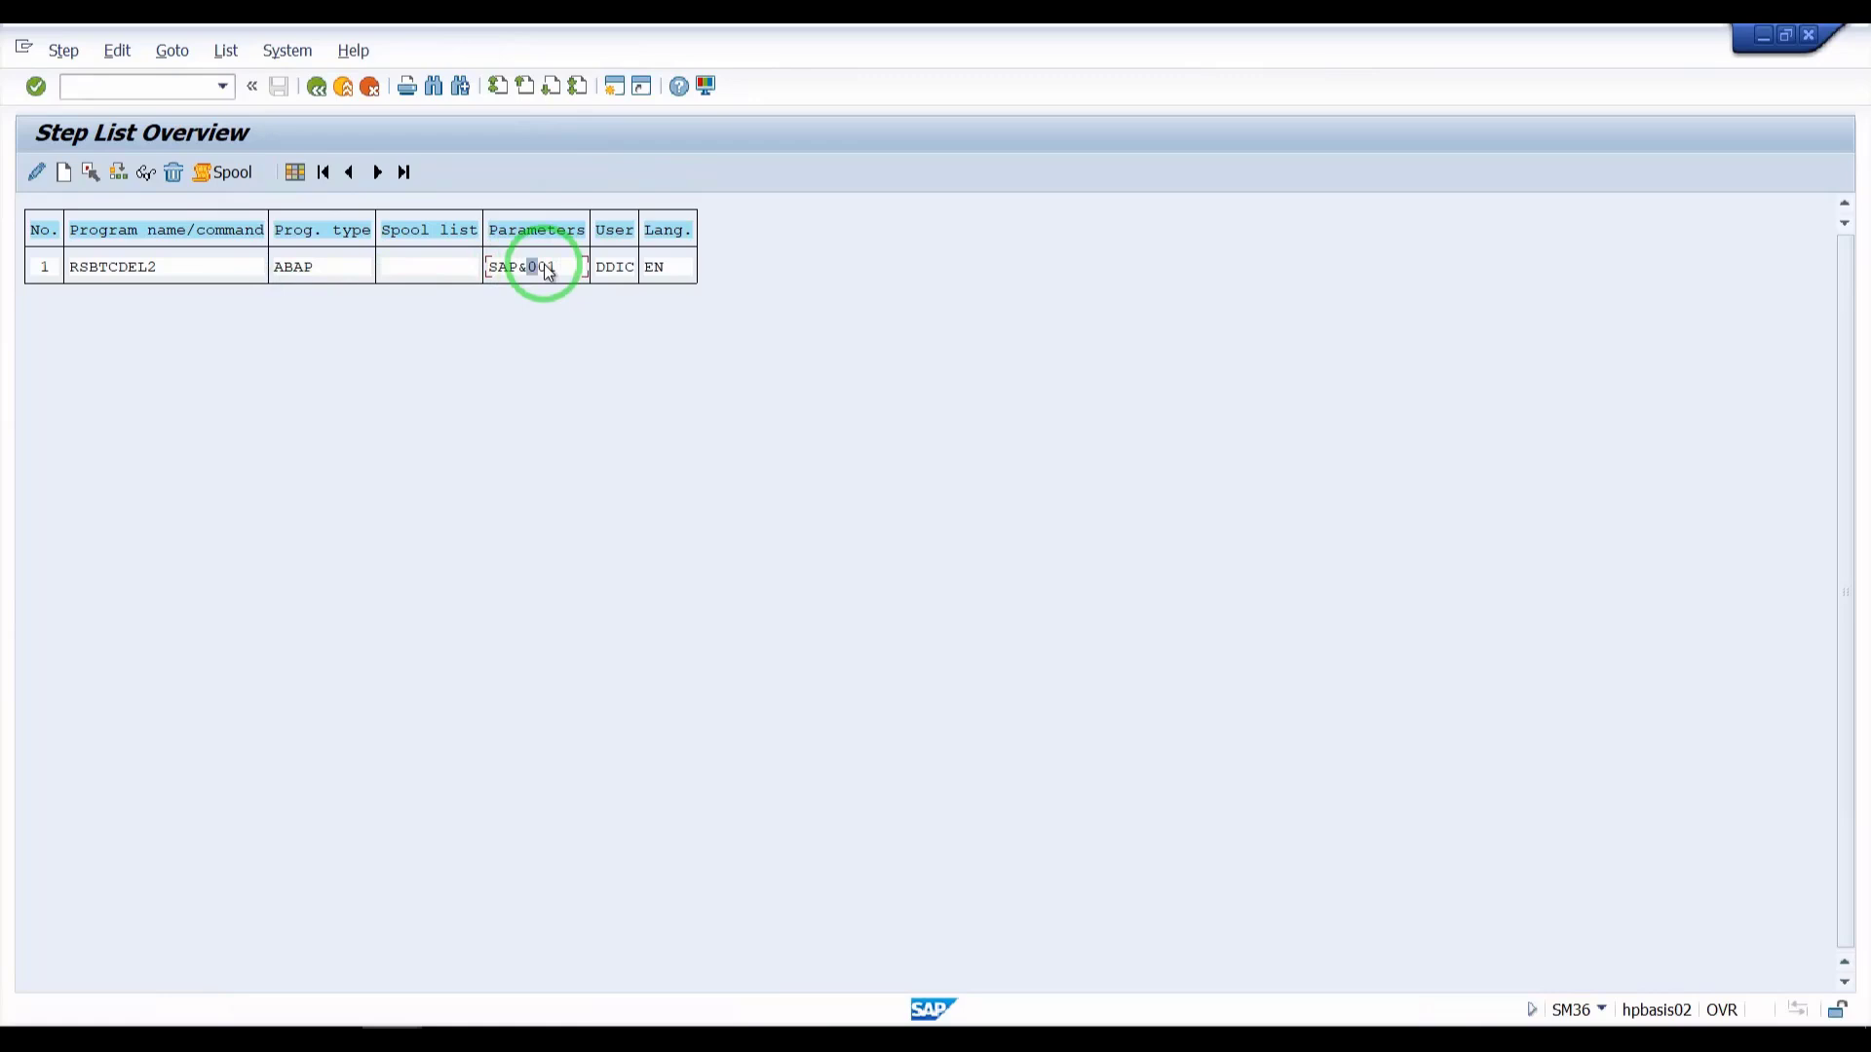
In variant maintenance for the RSBTCDEL2 step, copy variant SAP&001 to Z_DELETE_RE and return to the step list
click(172, 267)
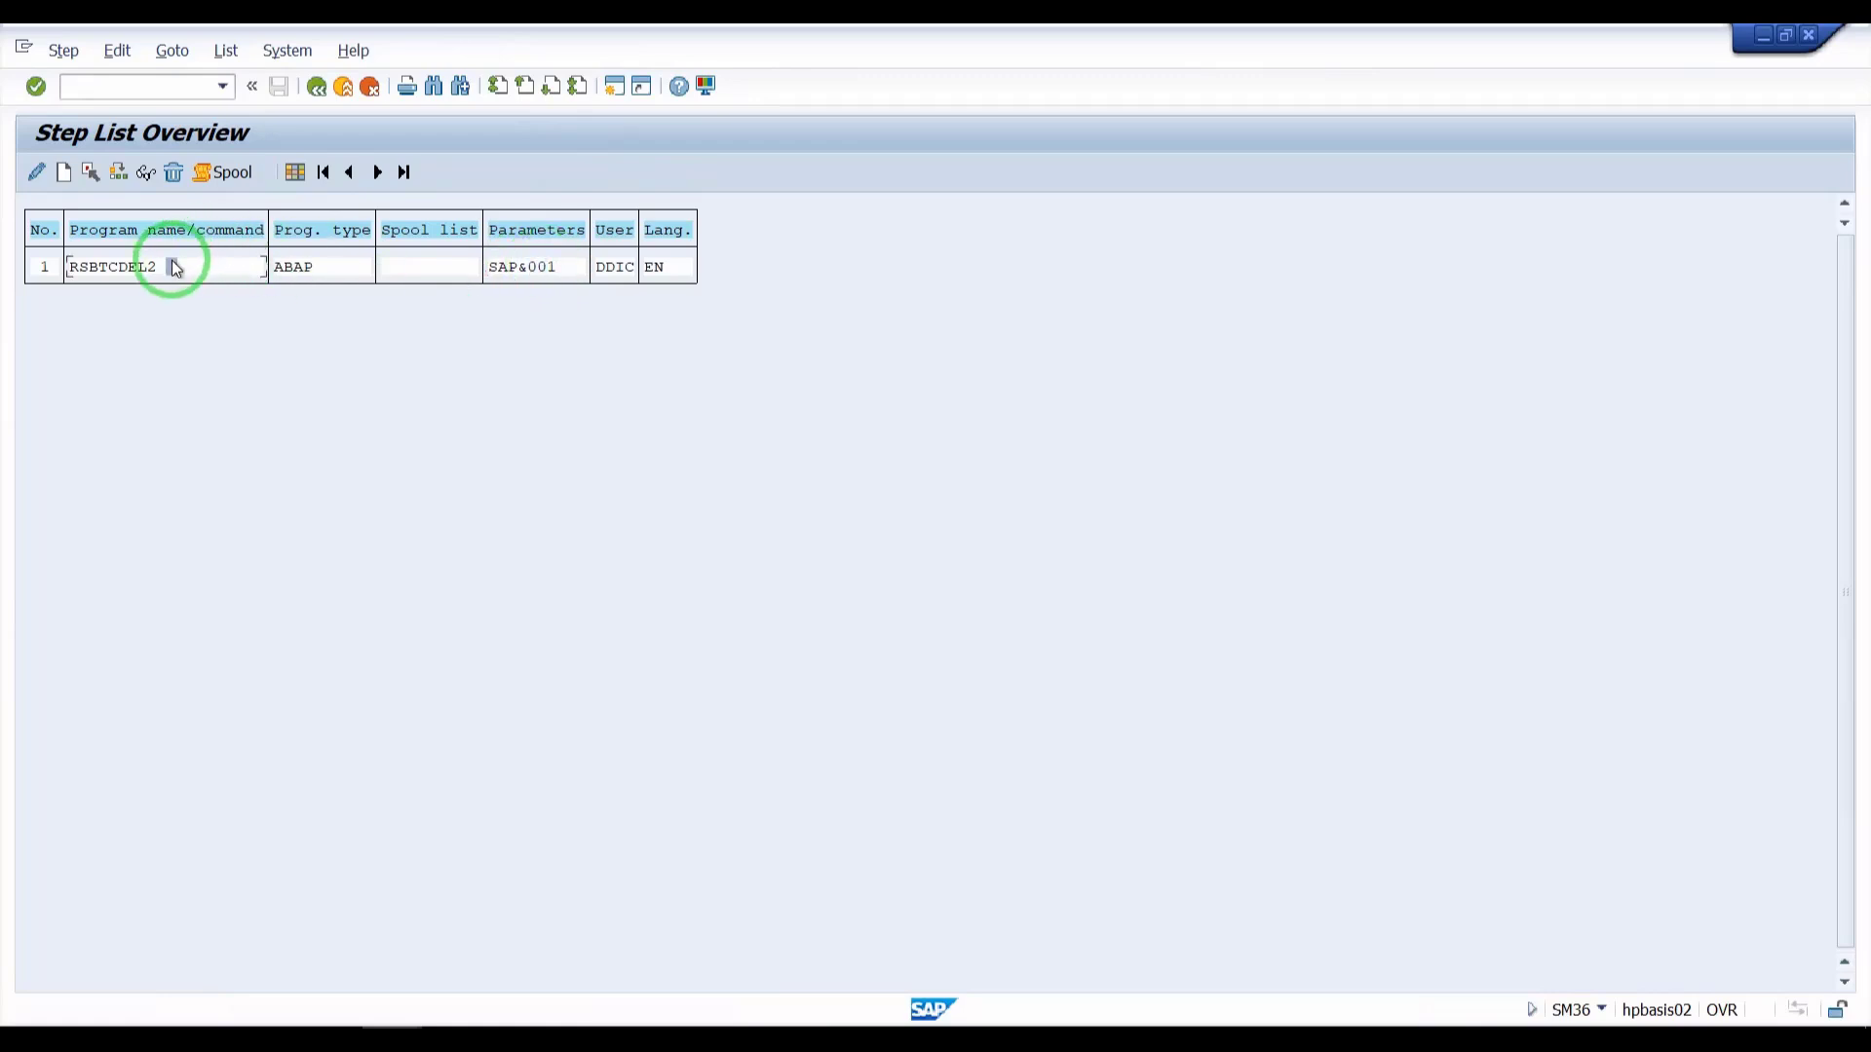
click(524, 267)
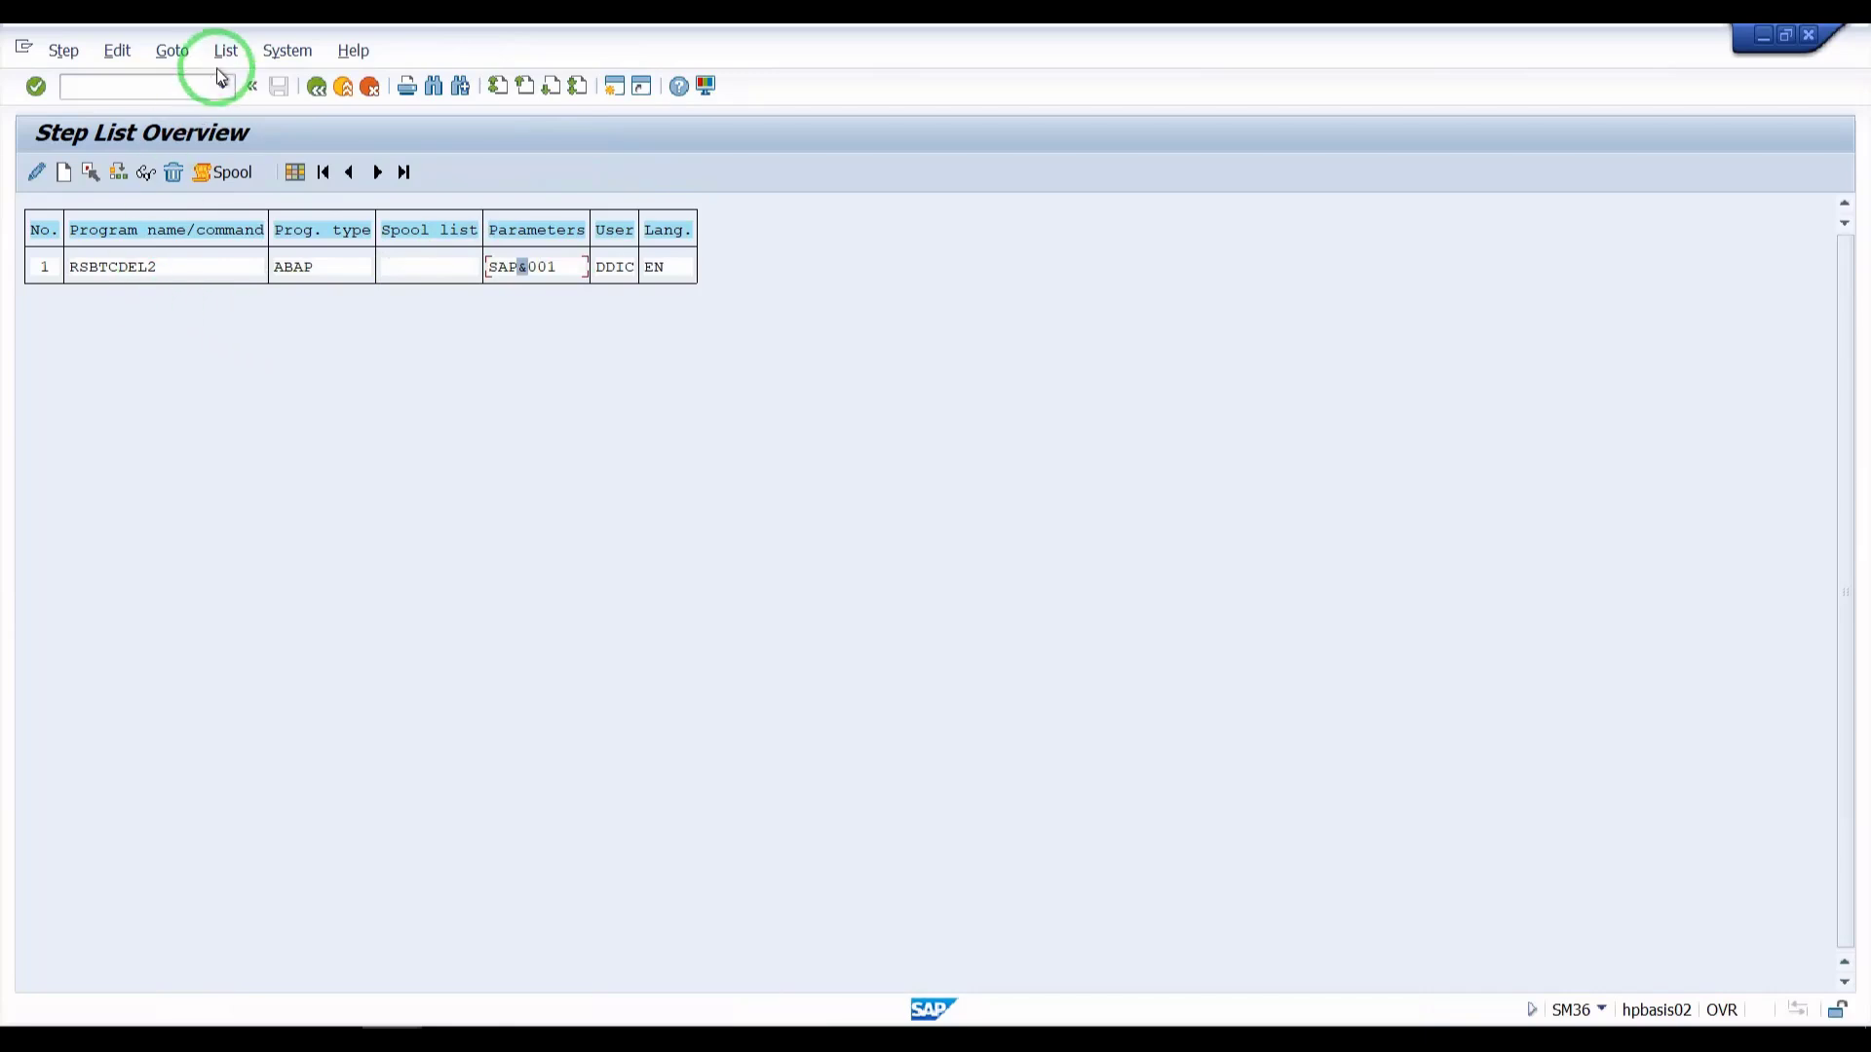
click(176, 51)
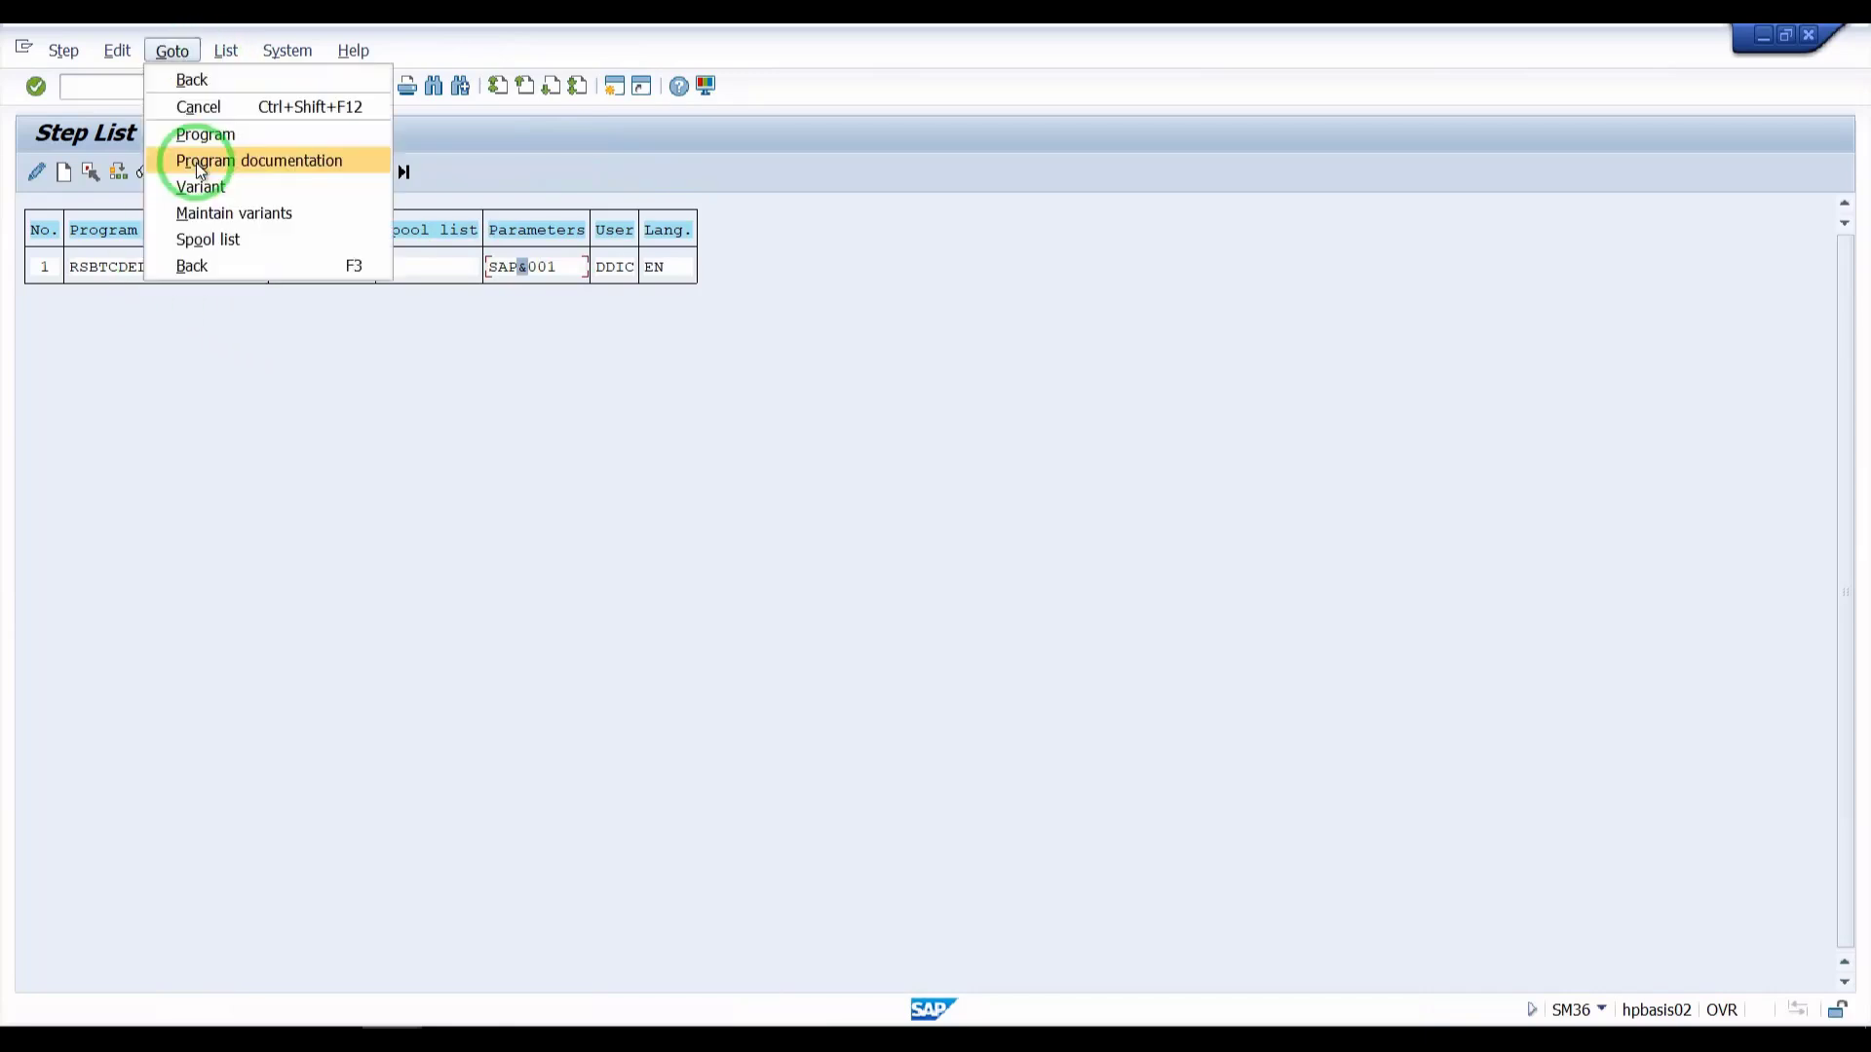
click(214, 221)
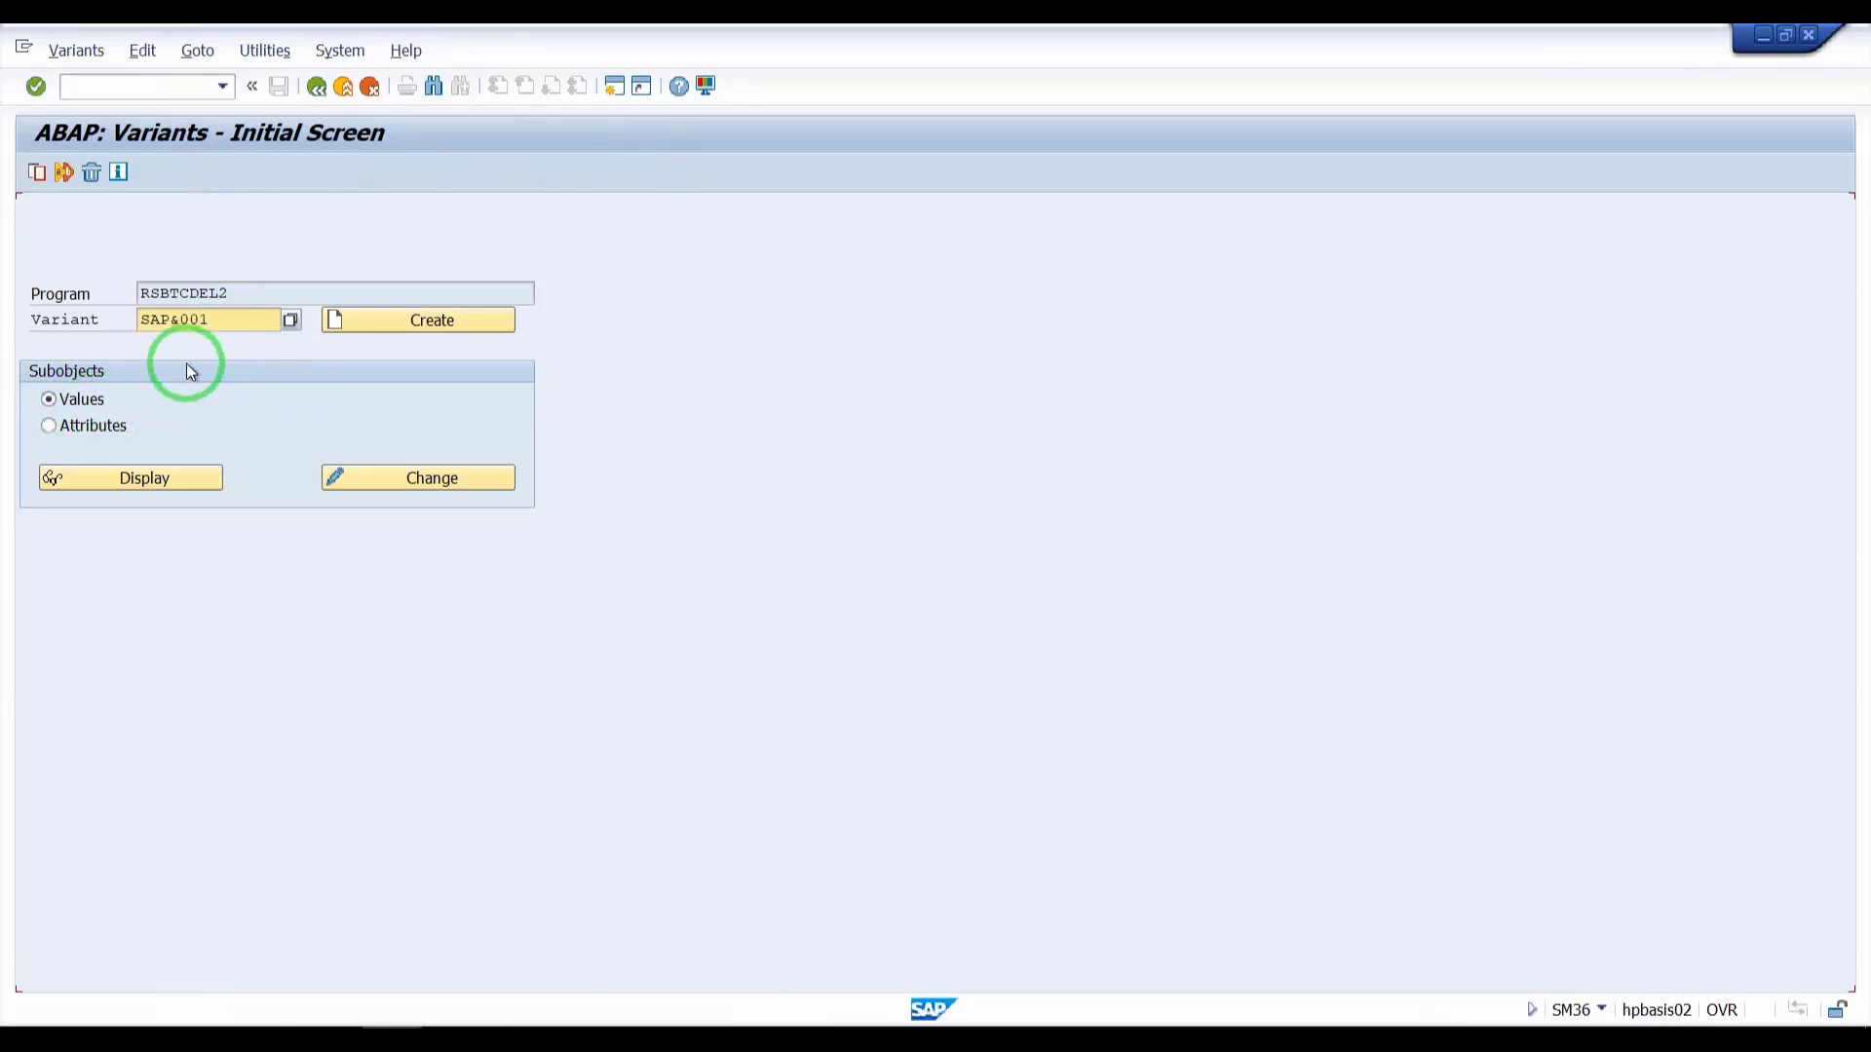
click(37, 175)
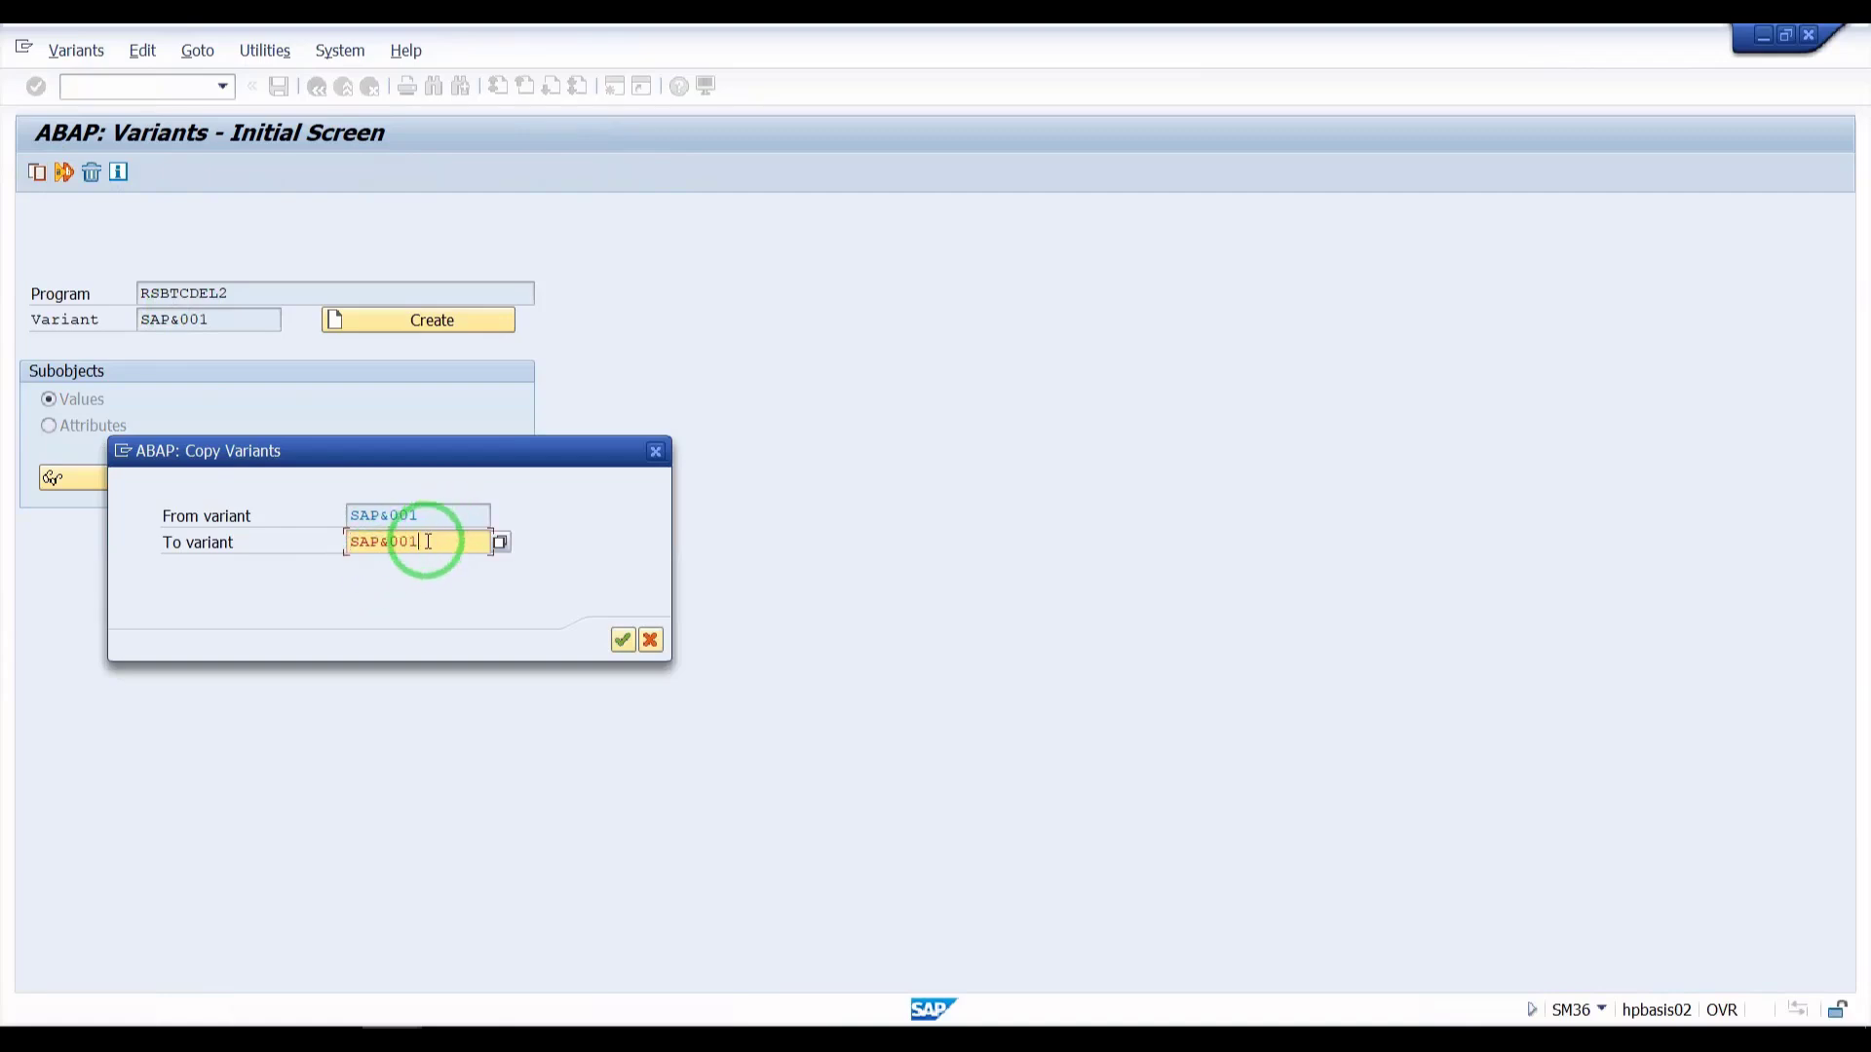
click(422, 511)
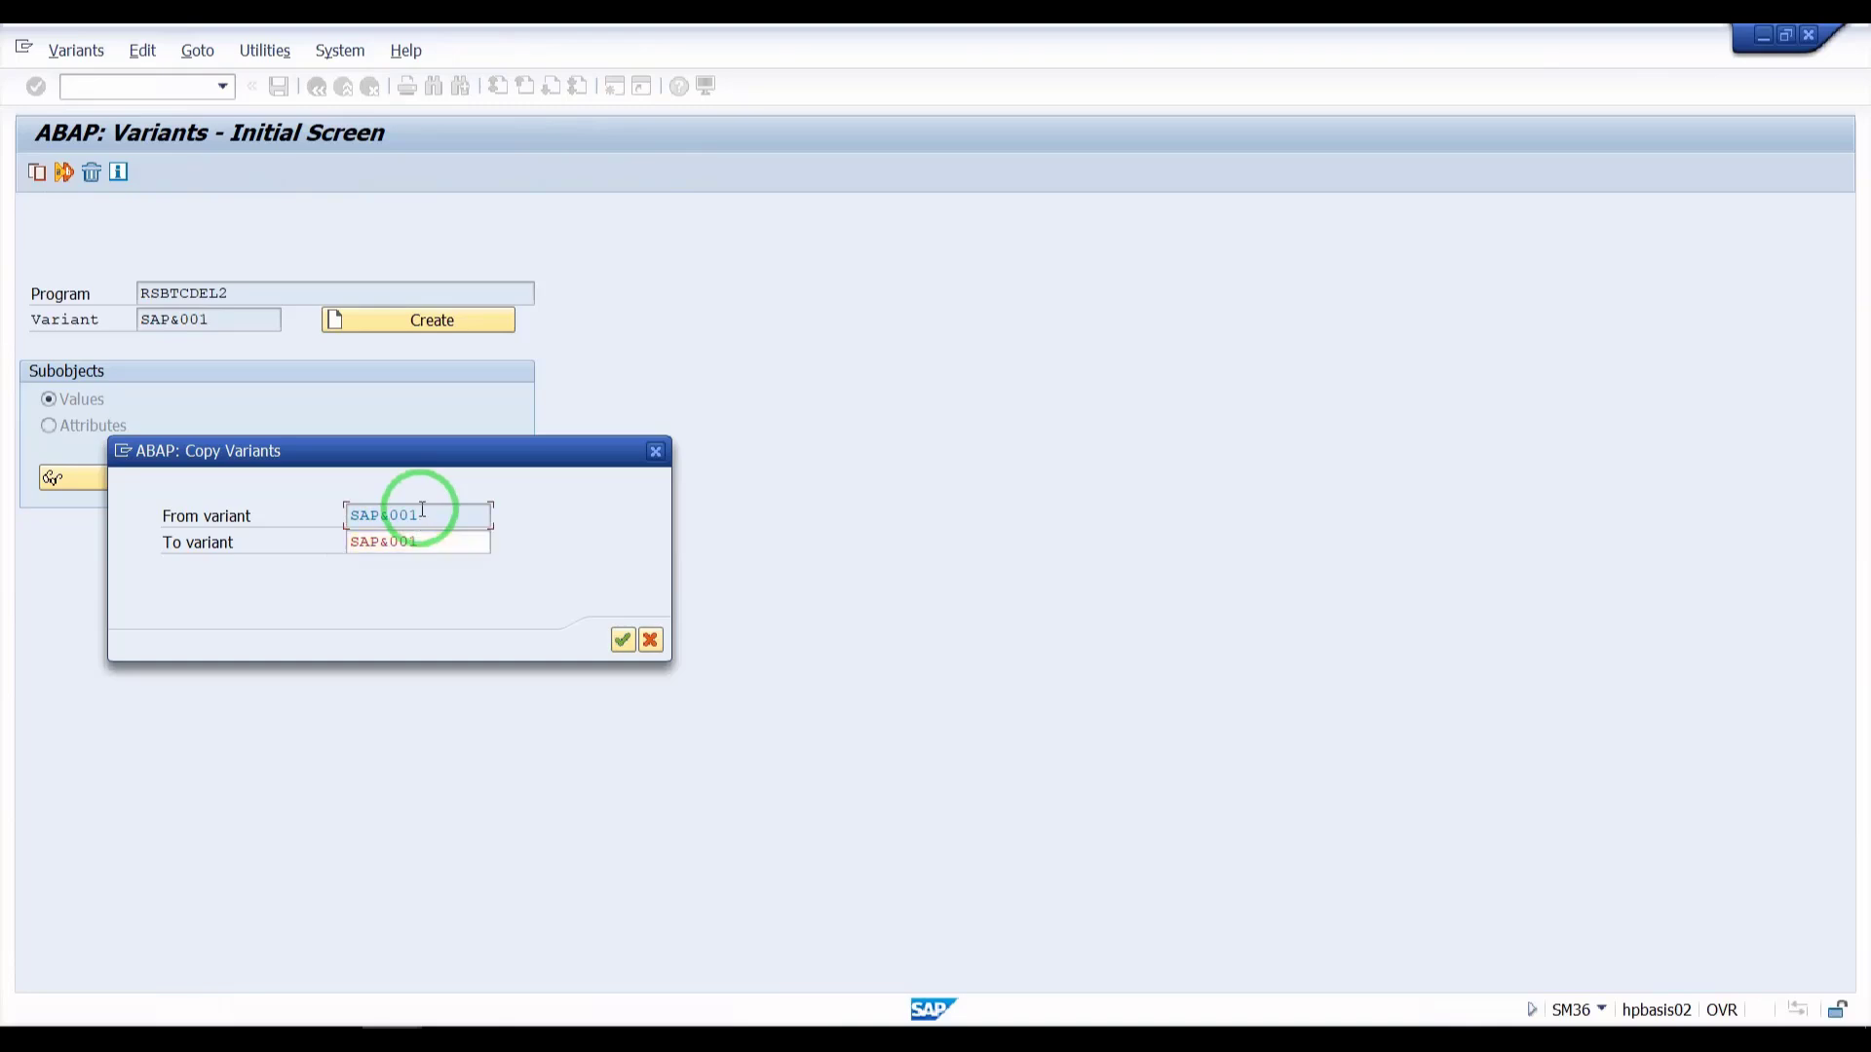
click(427, 540)
text(Z_)
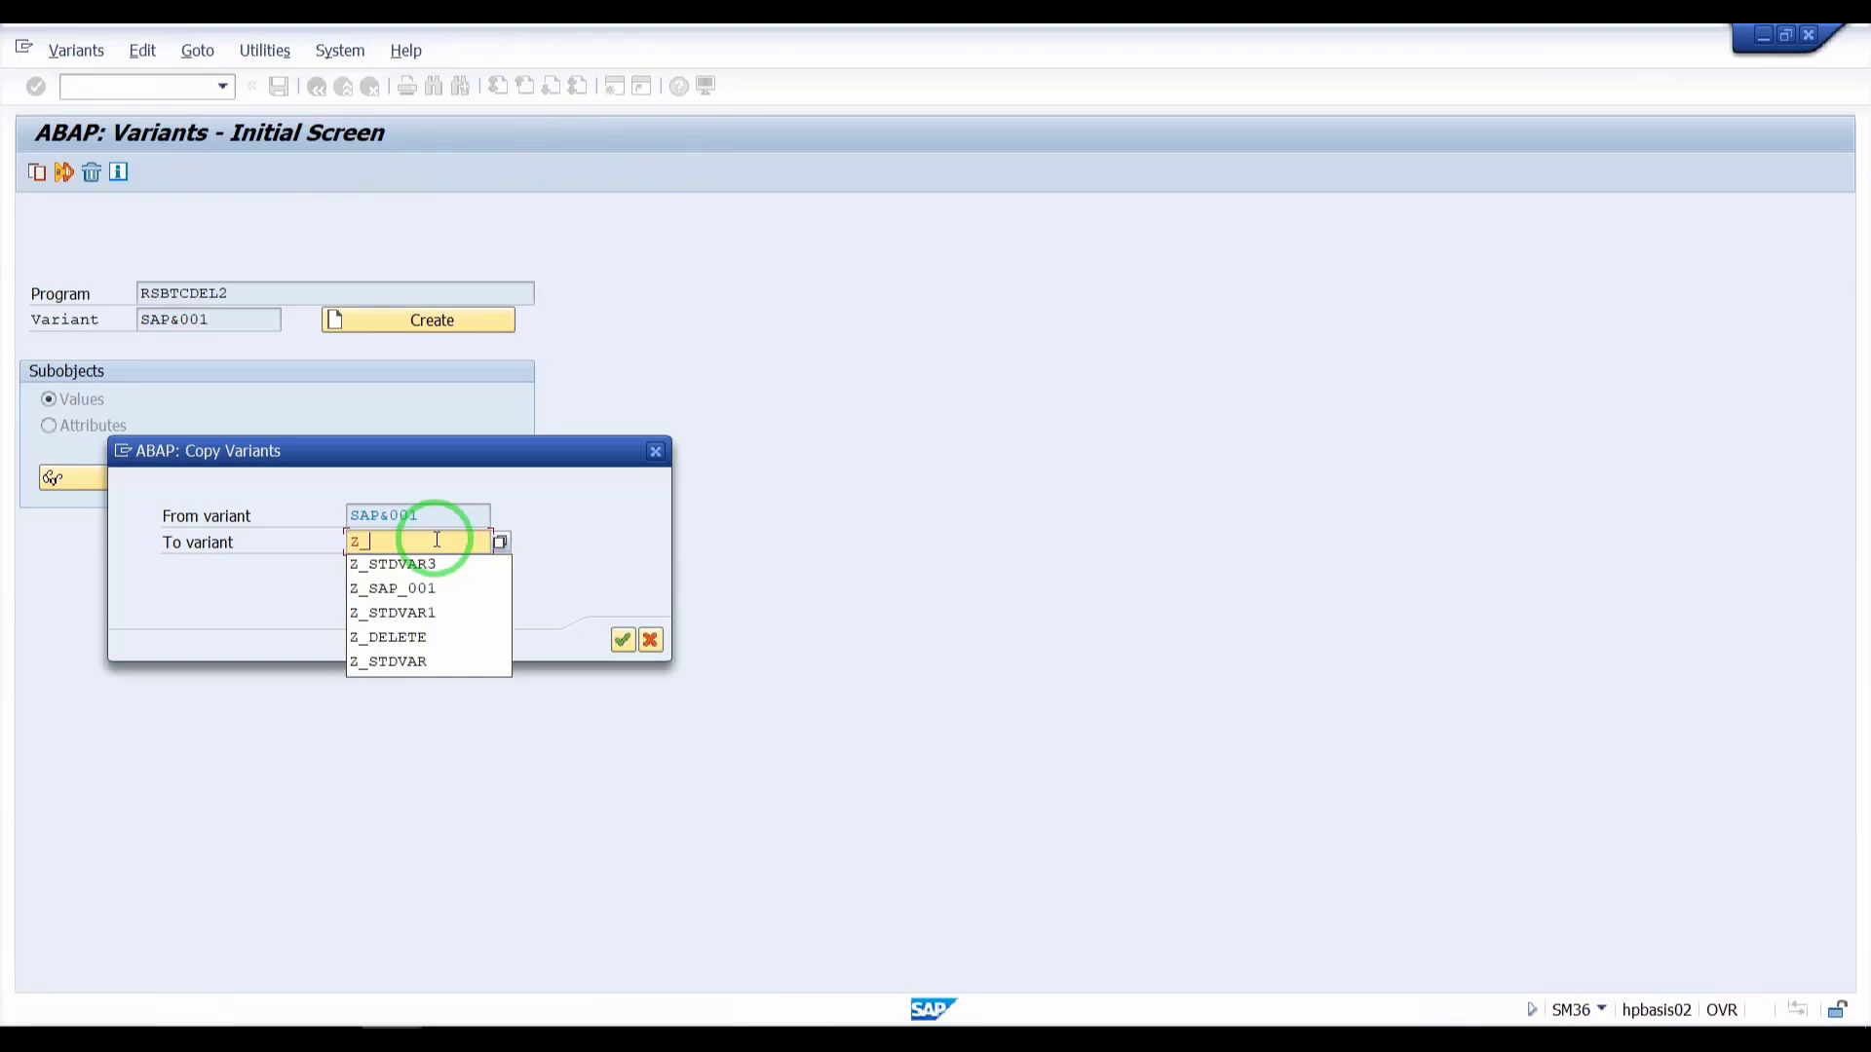
text(DELETE)
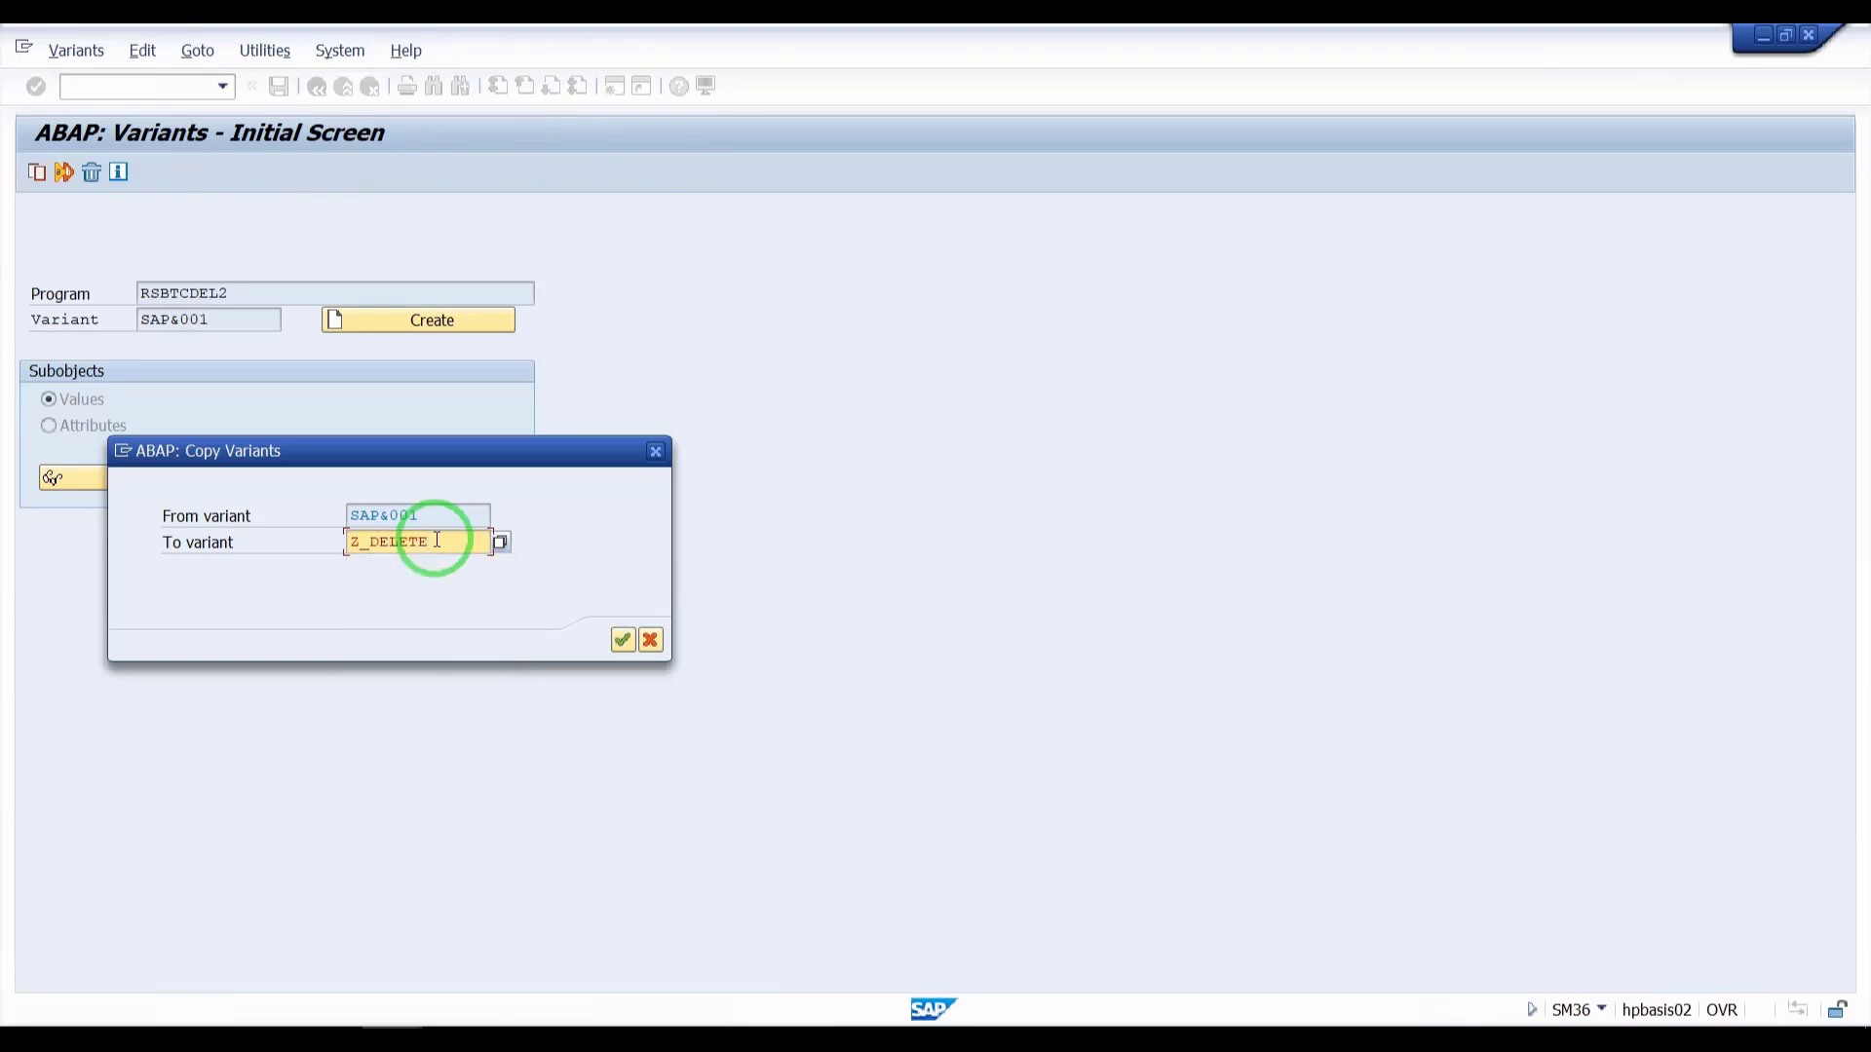
text(_RE)
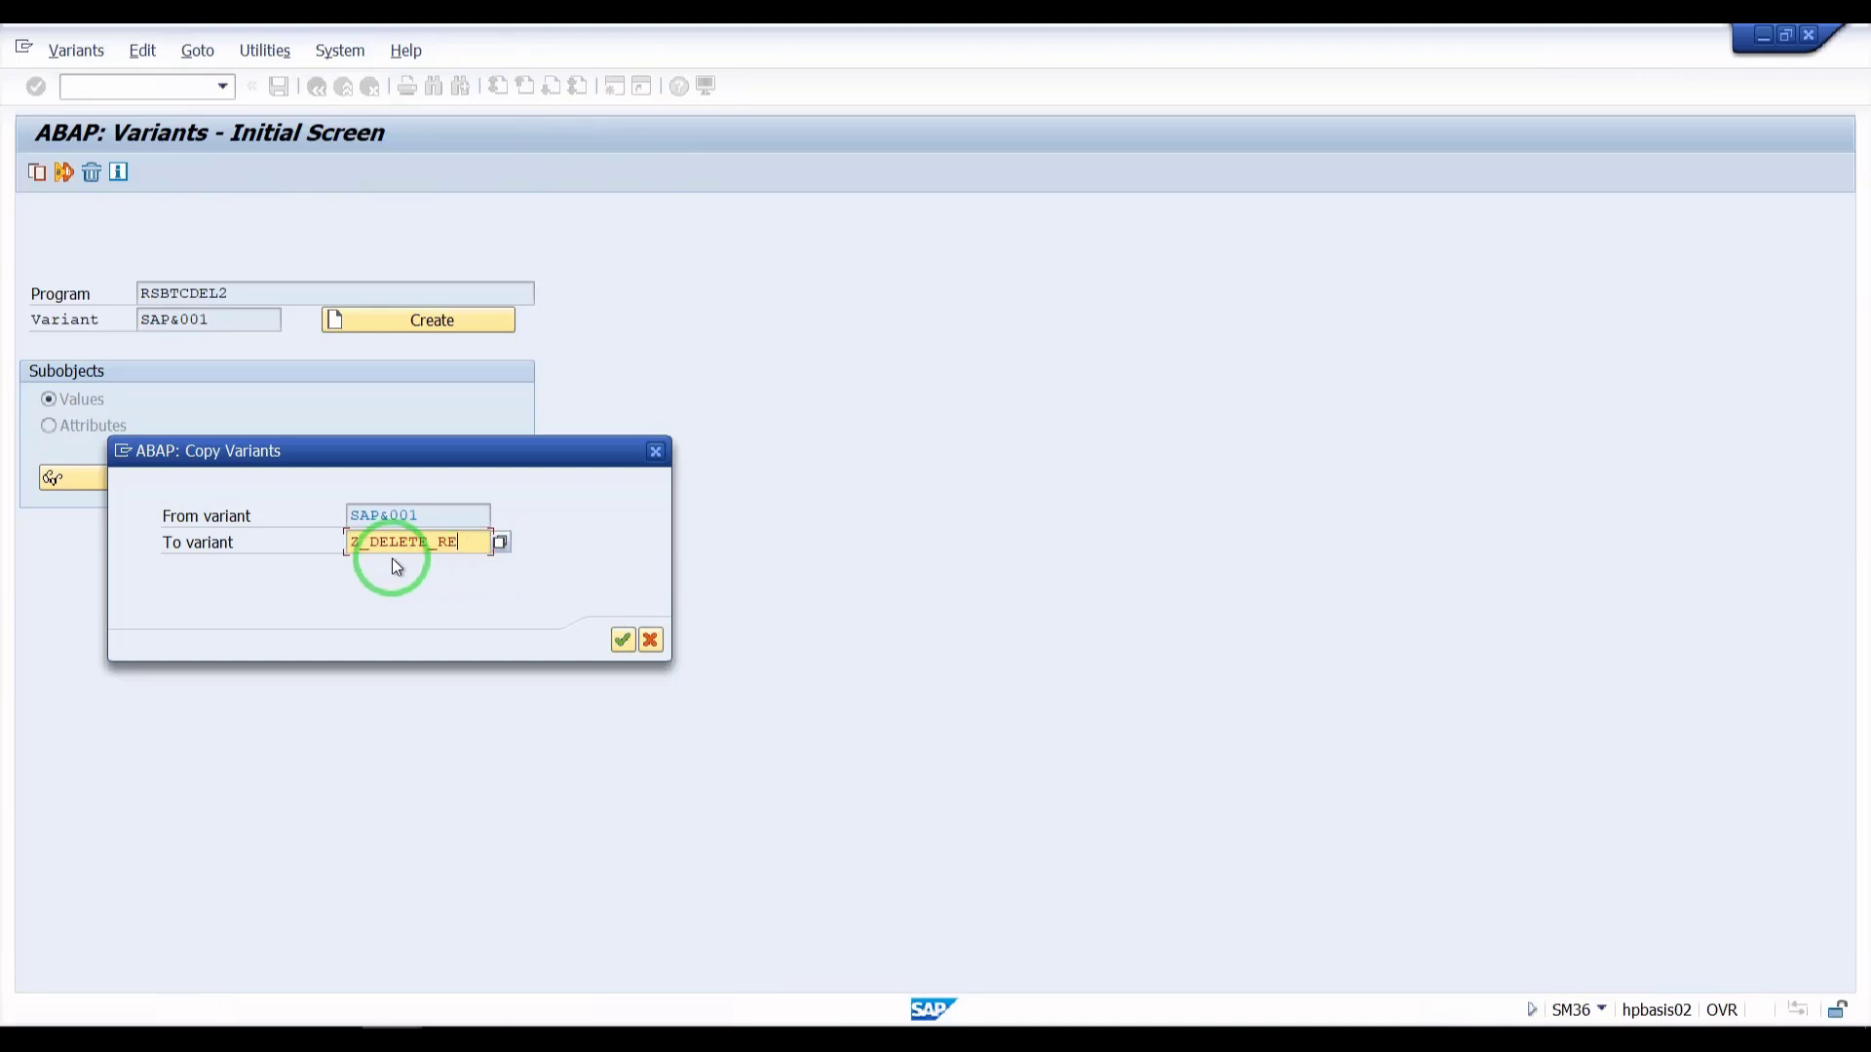
click(622, 639)
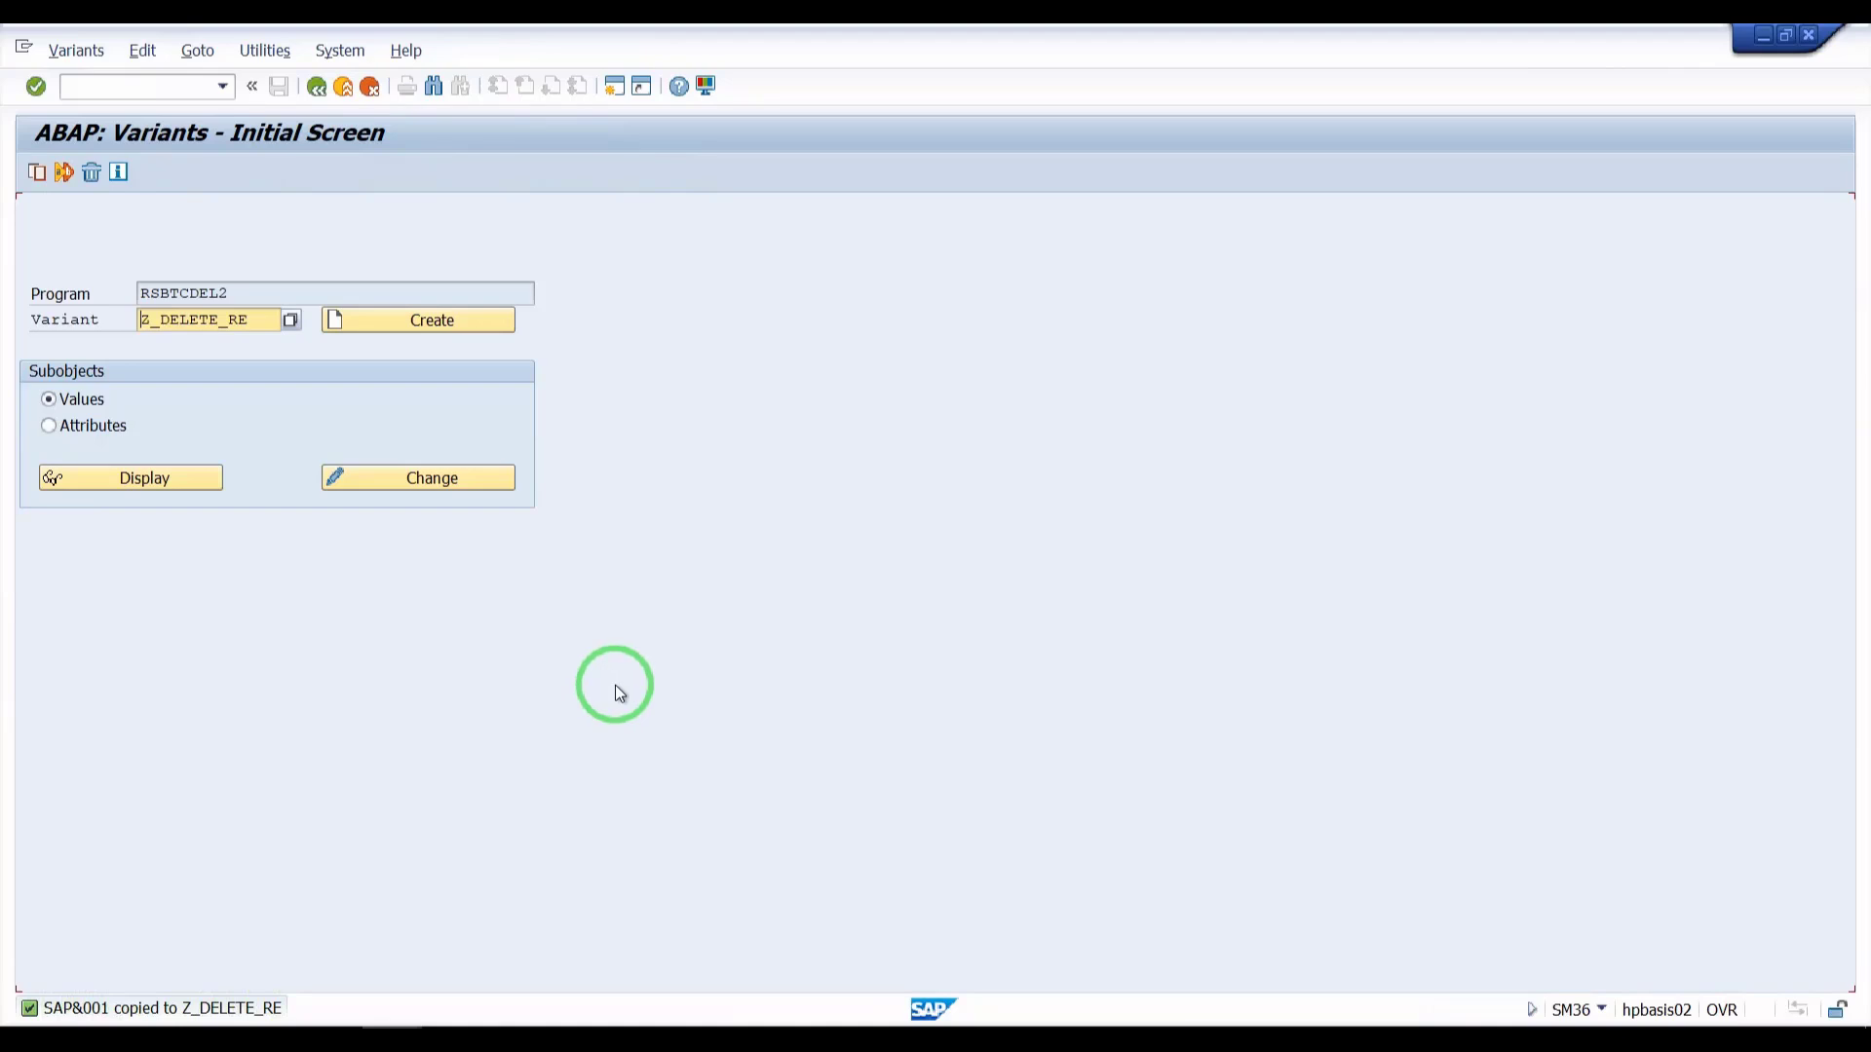
click(323, 99)
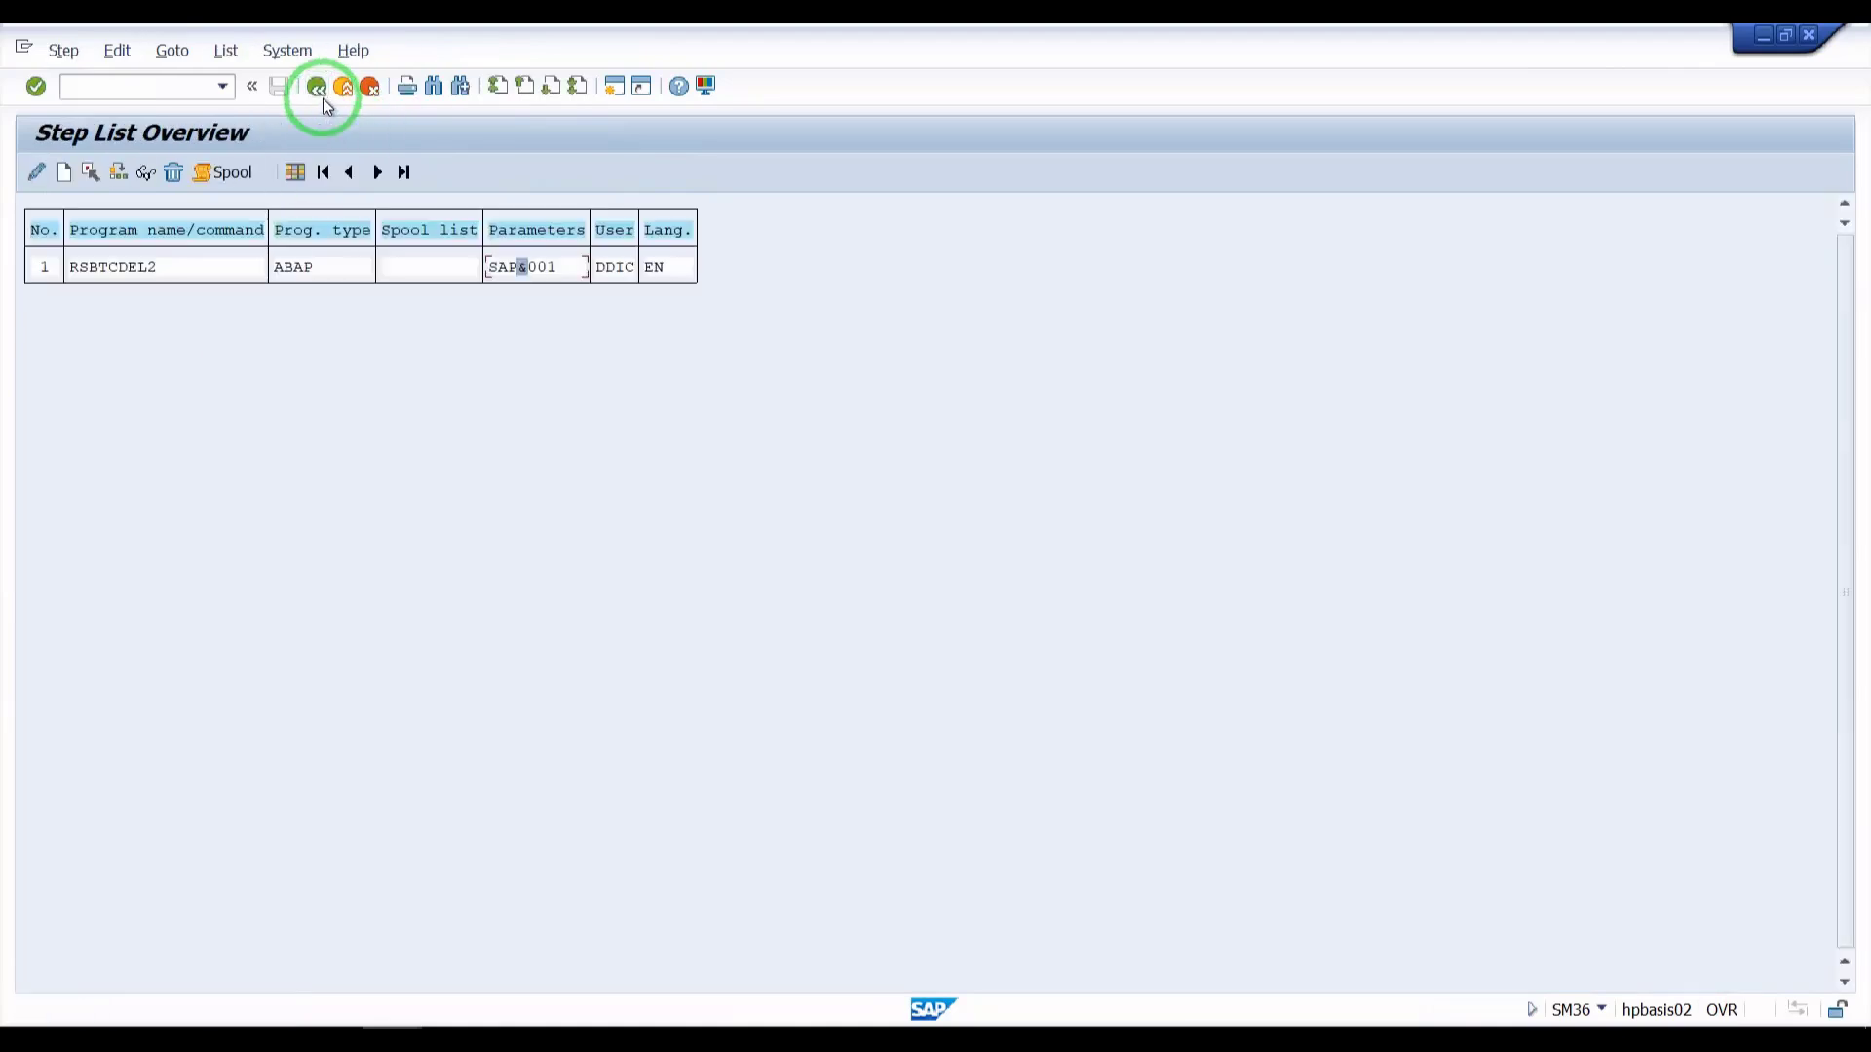
Change the RSBTCDEL2 step's variant to Z_DELETE_RE, check and save the step, and return to the job definition
click(38, 173)
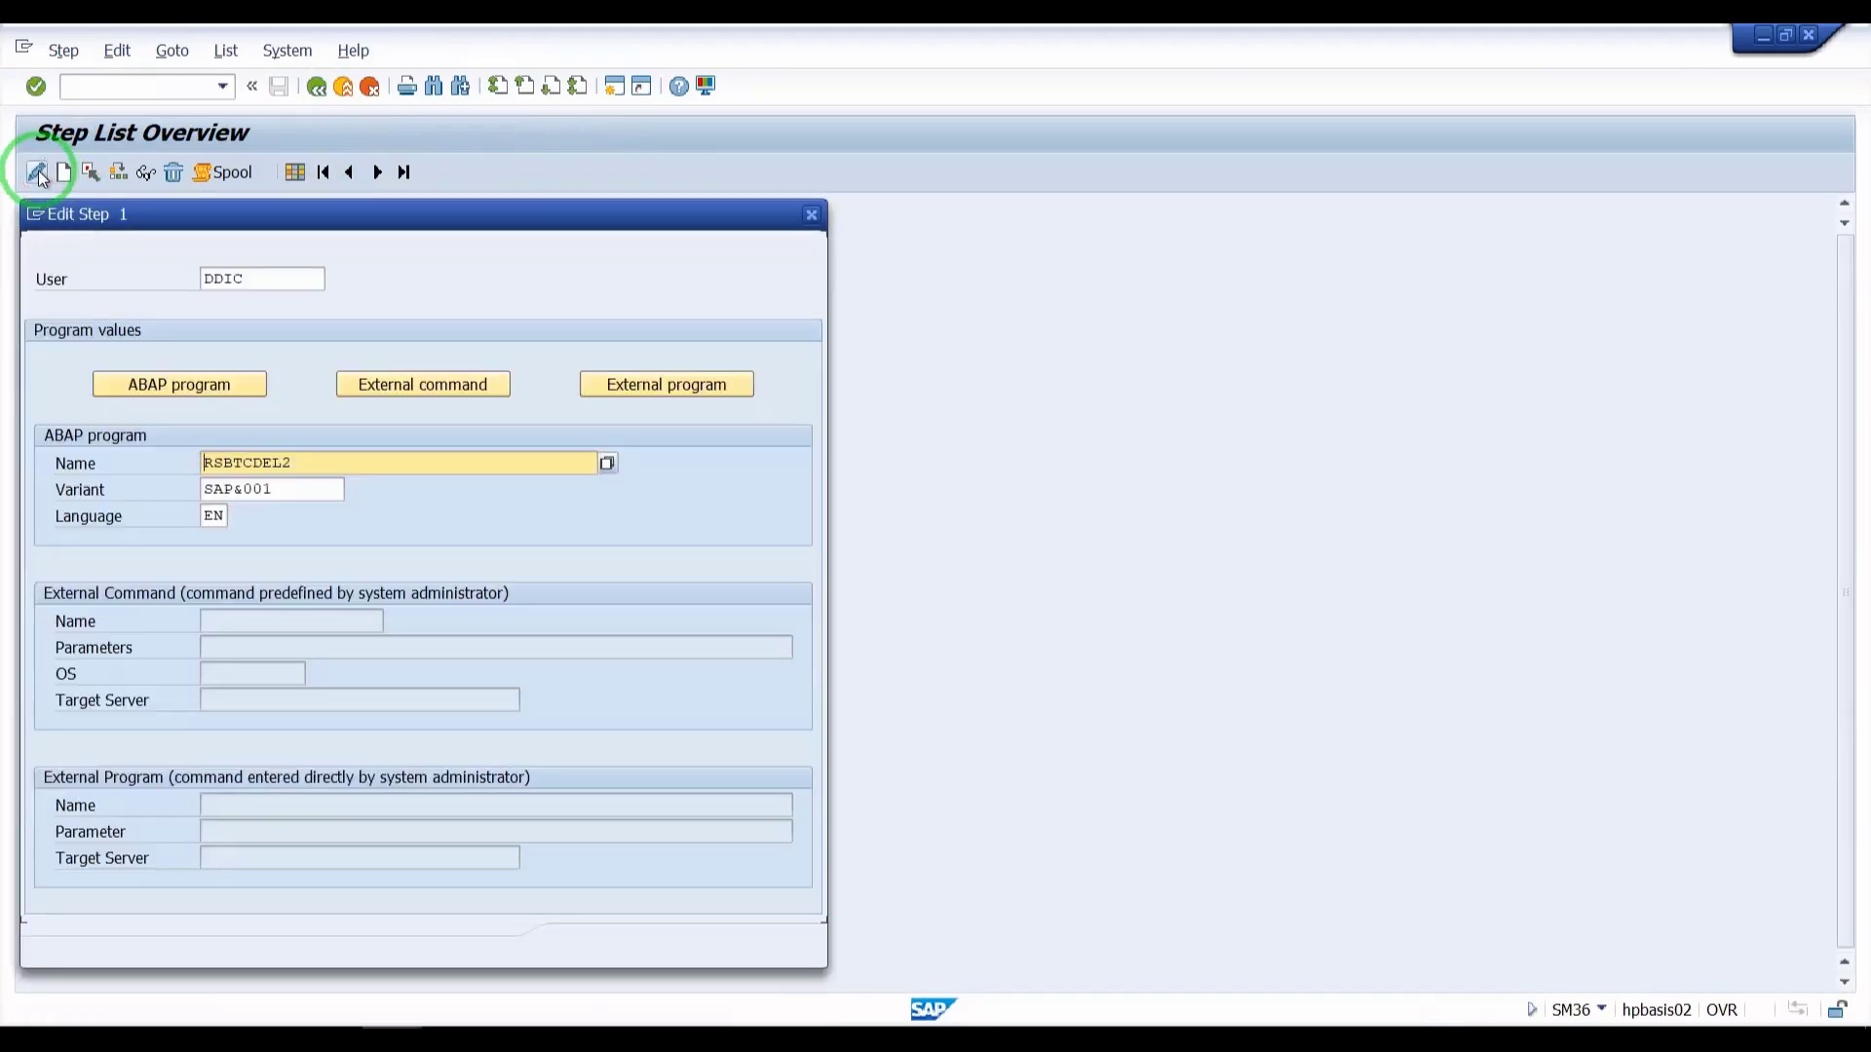
click(290, 487)
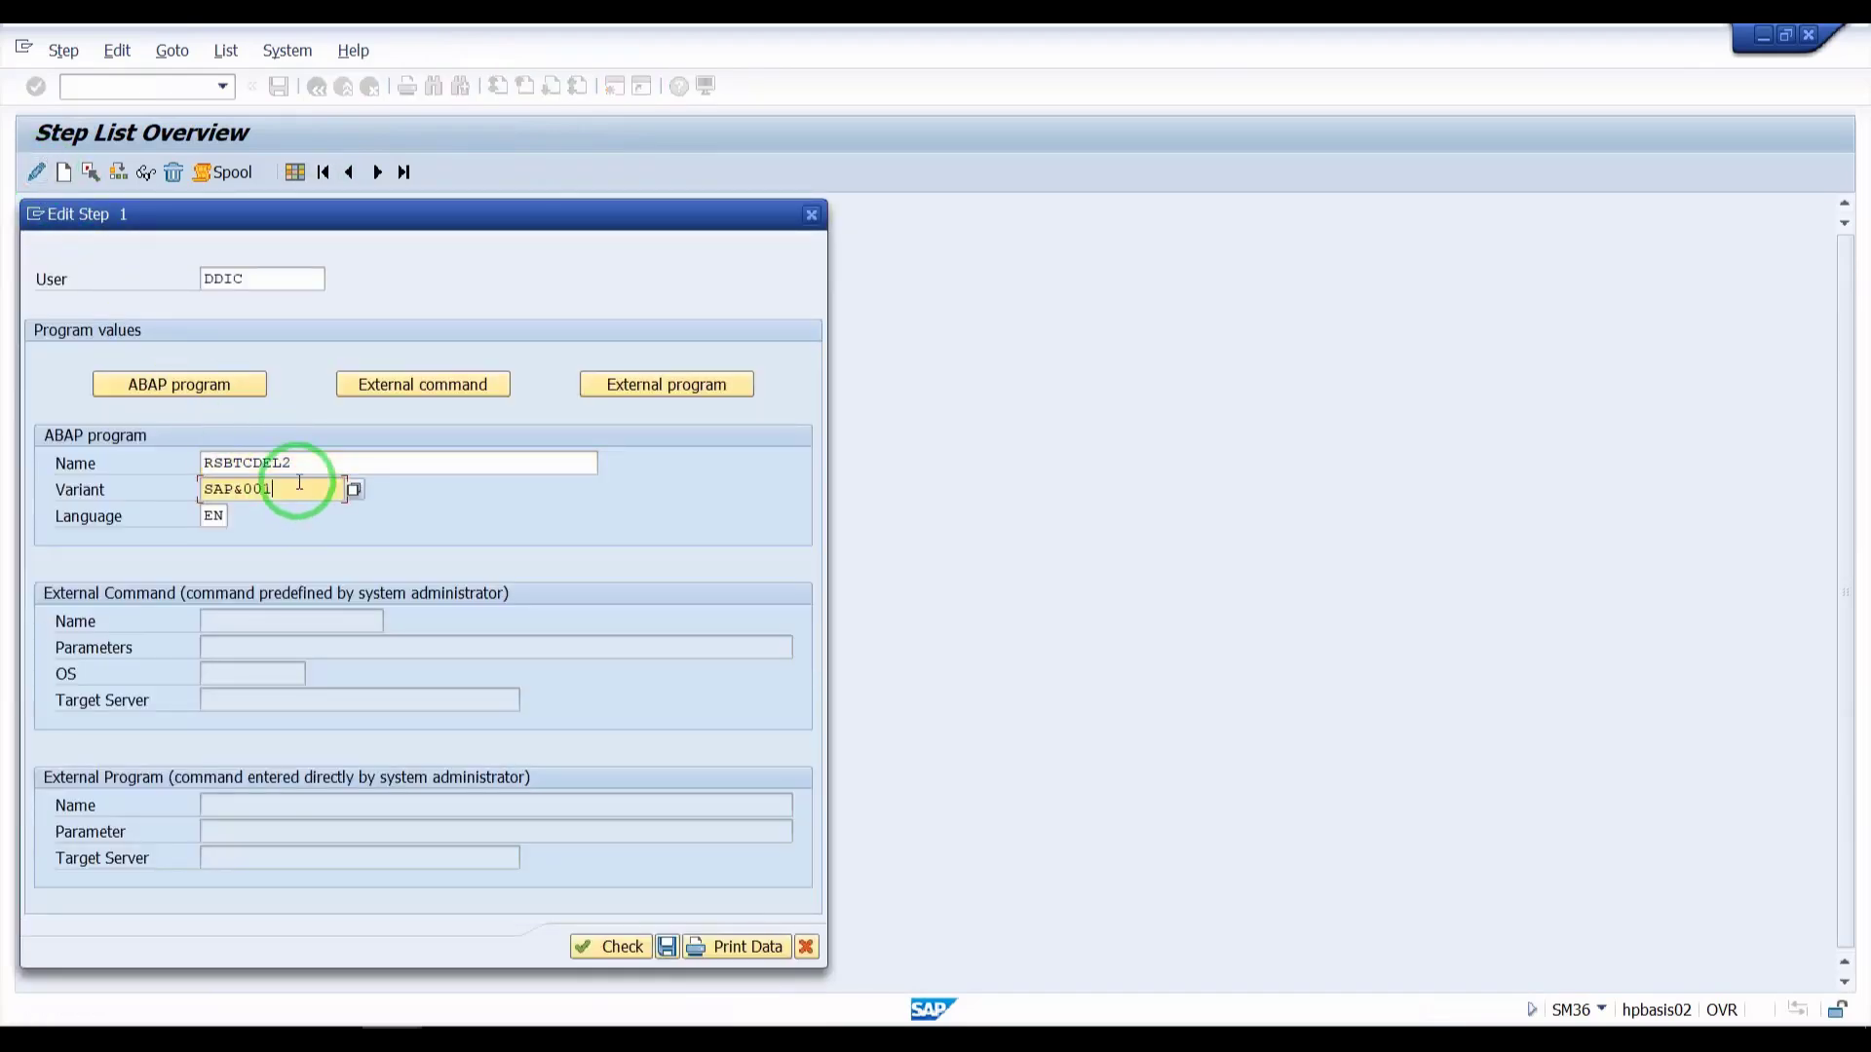
click(354, 490)
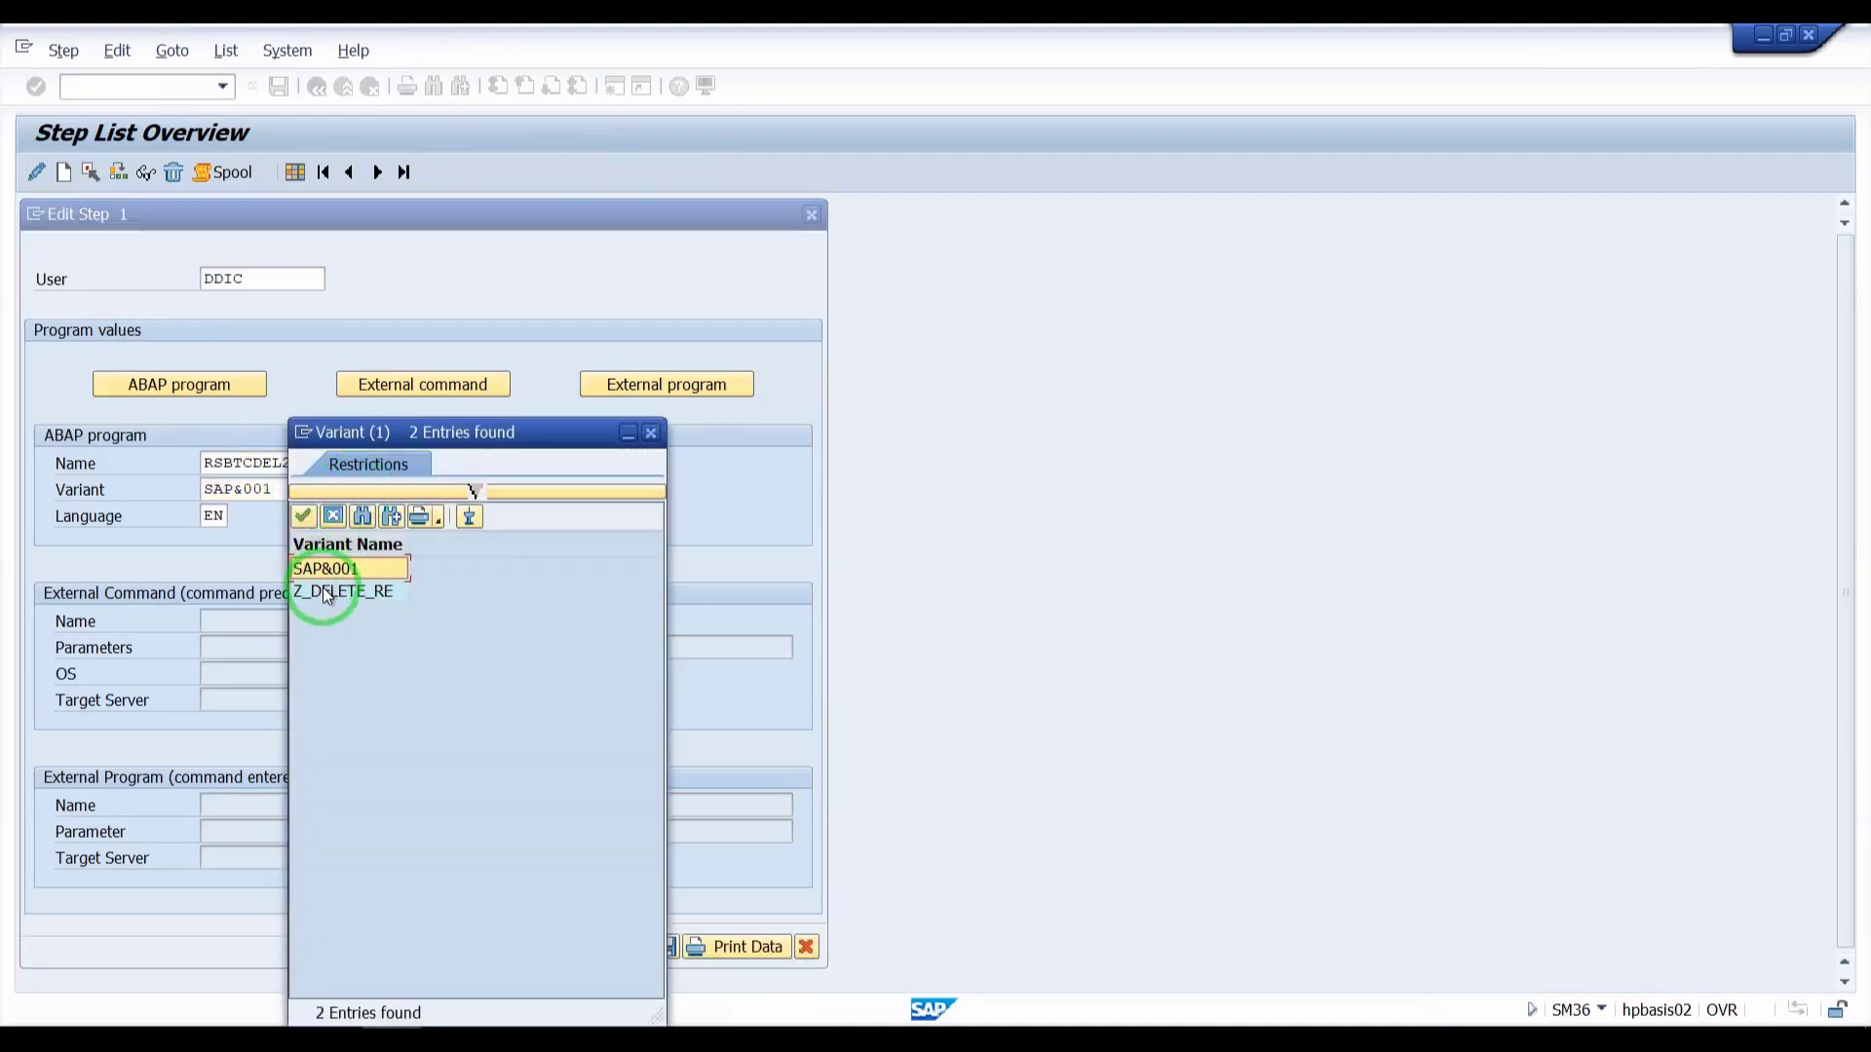
click(330, 593)
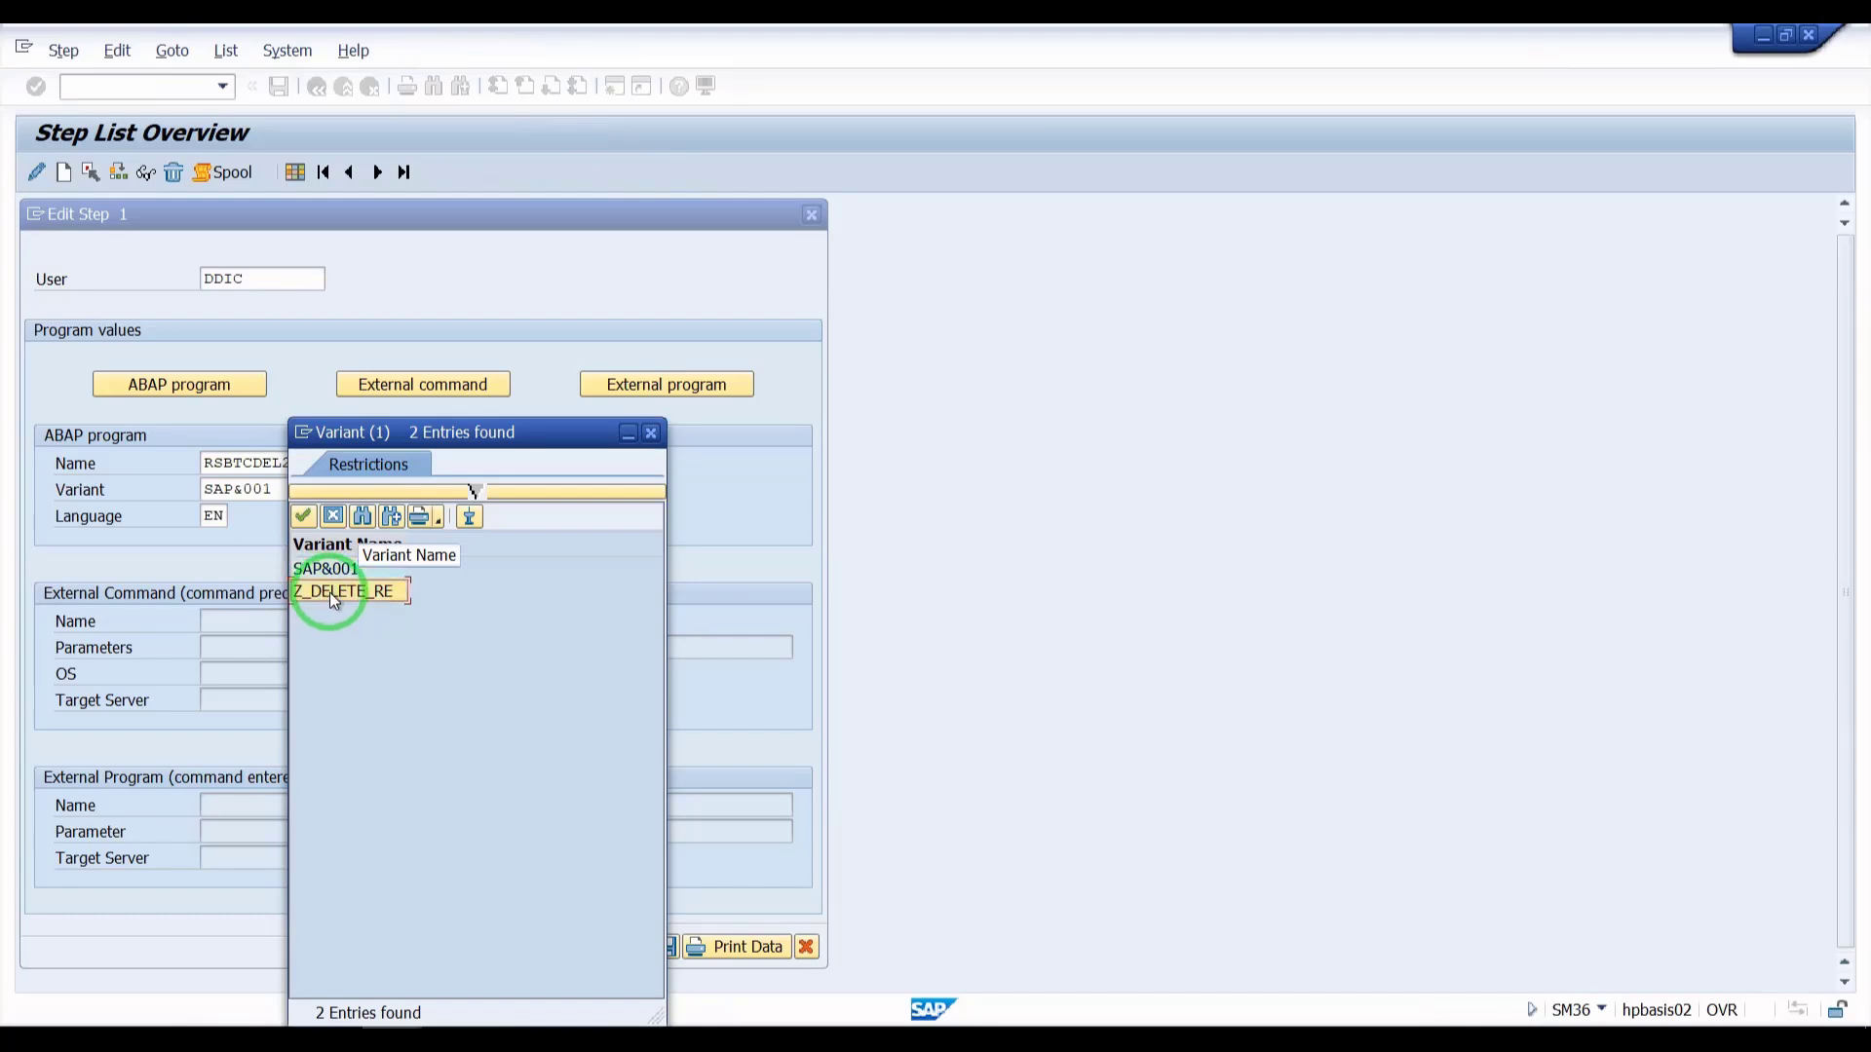
double_click(329, 592)
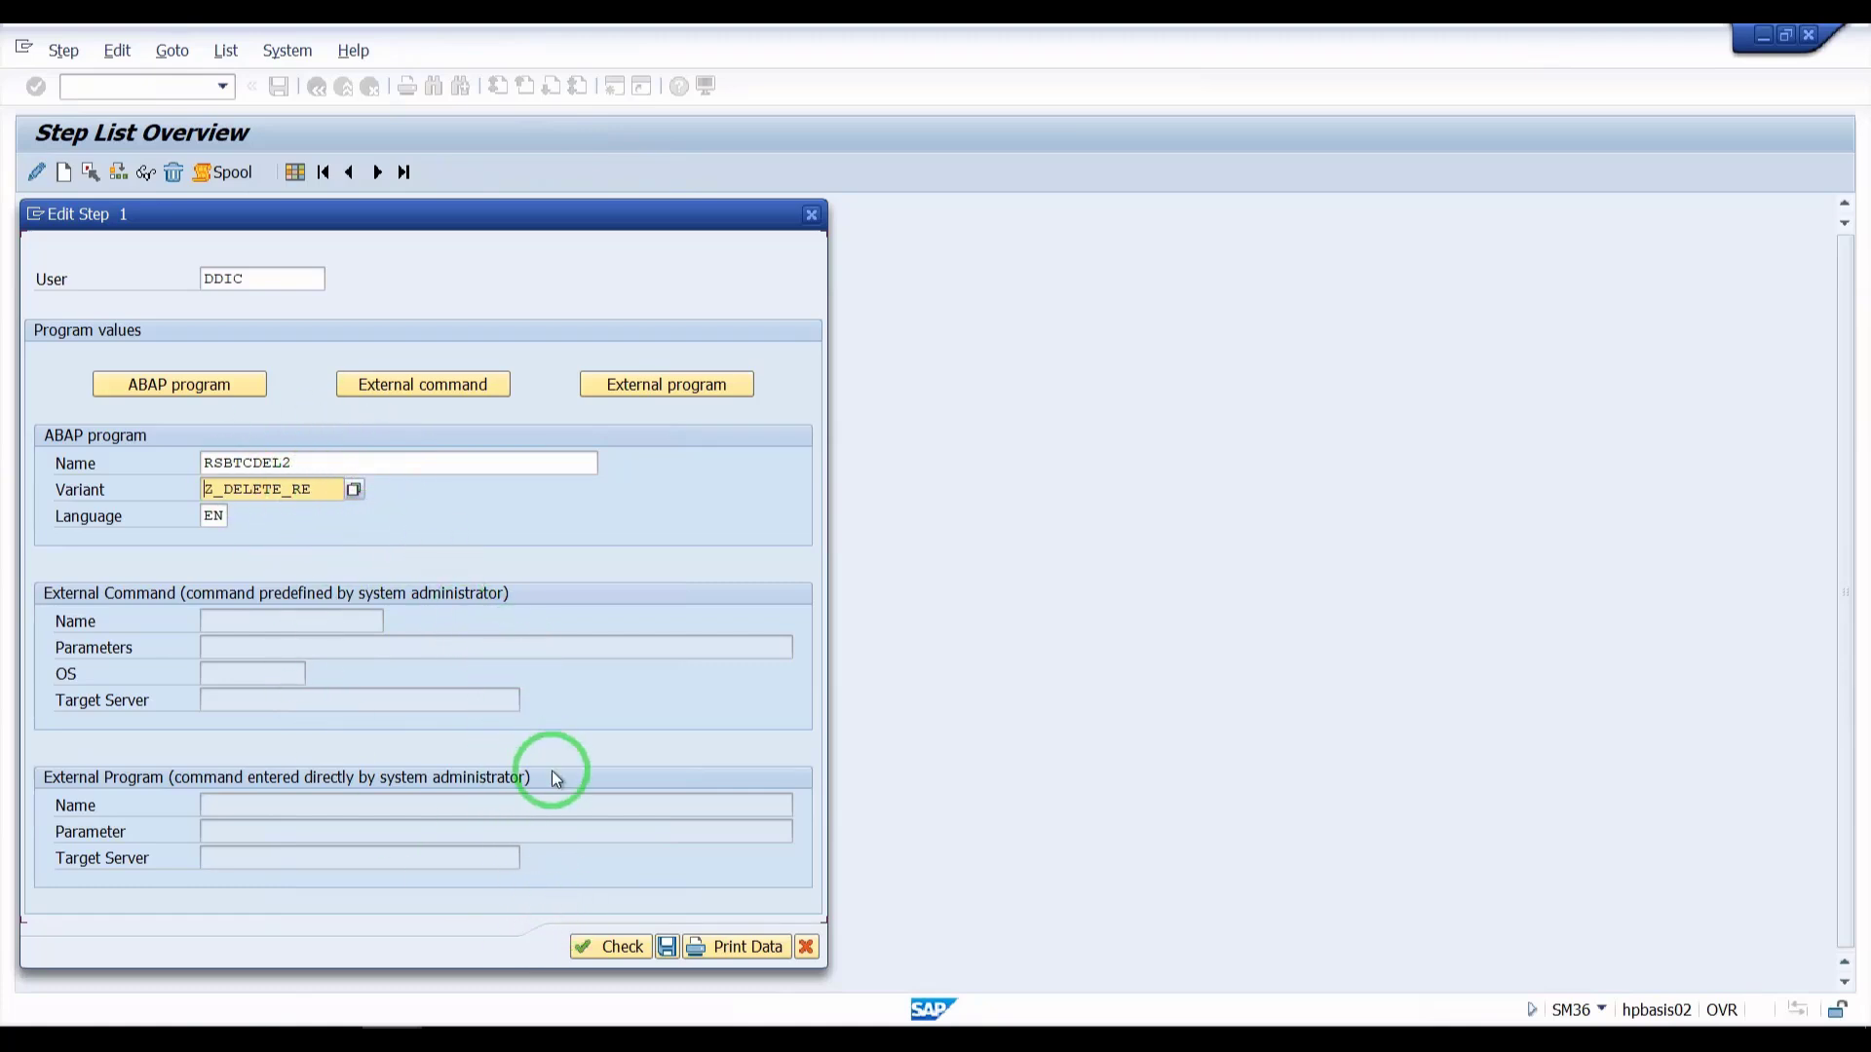
click(586, 950)
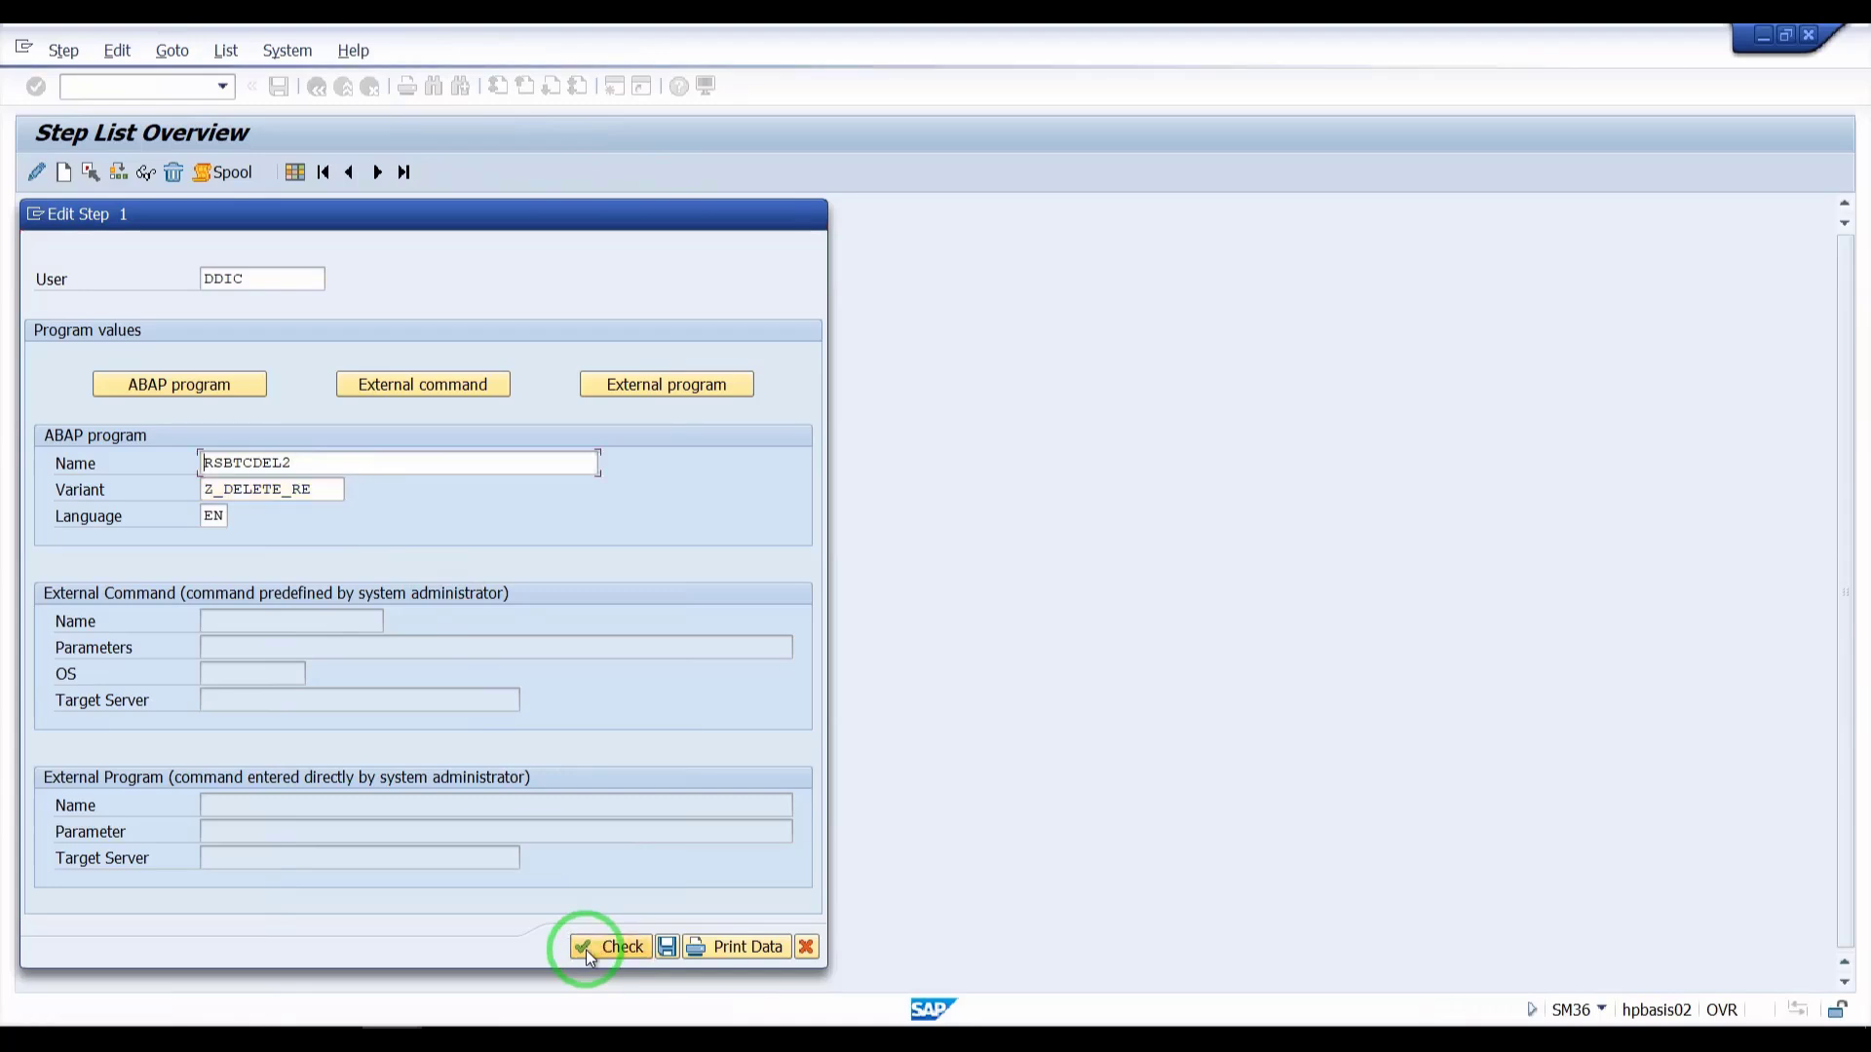
click(669, 947)
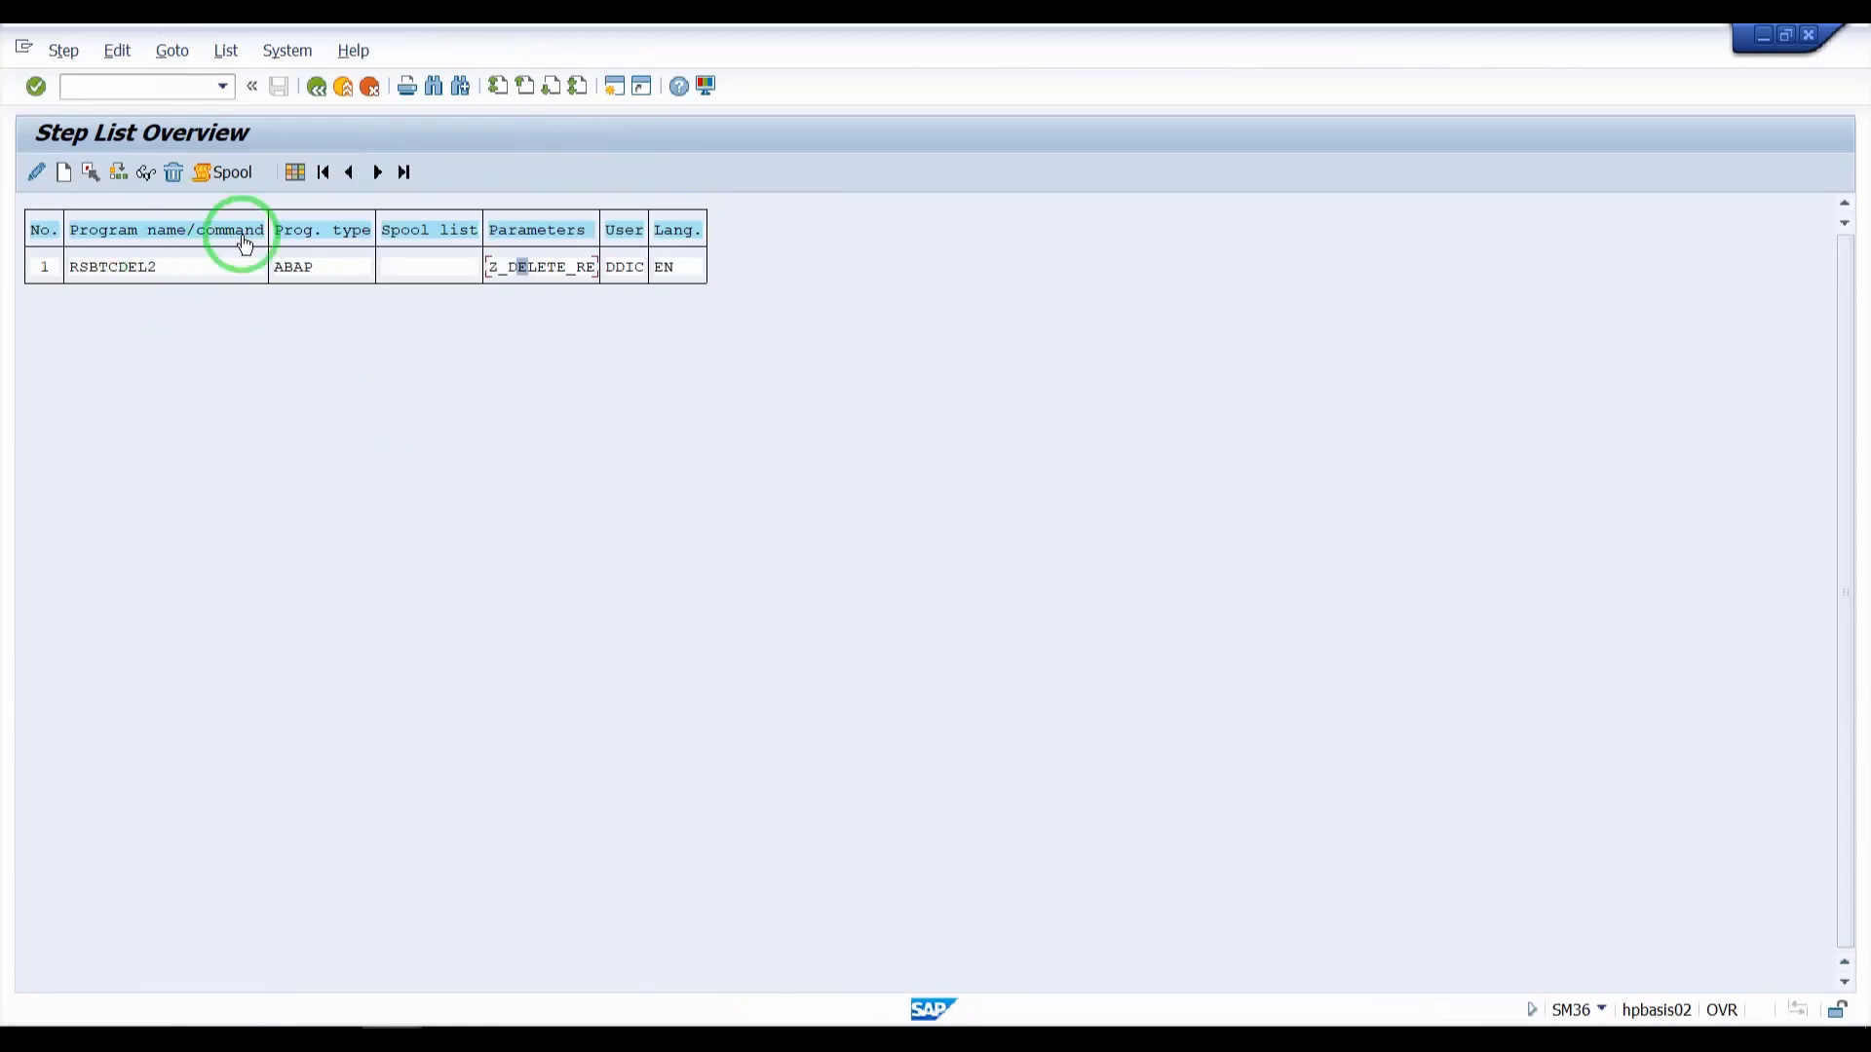
click(319, 97)
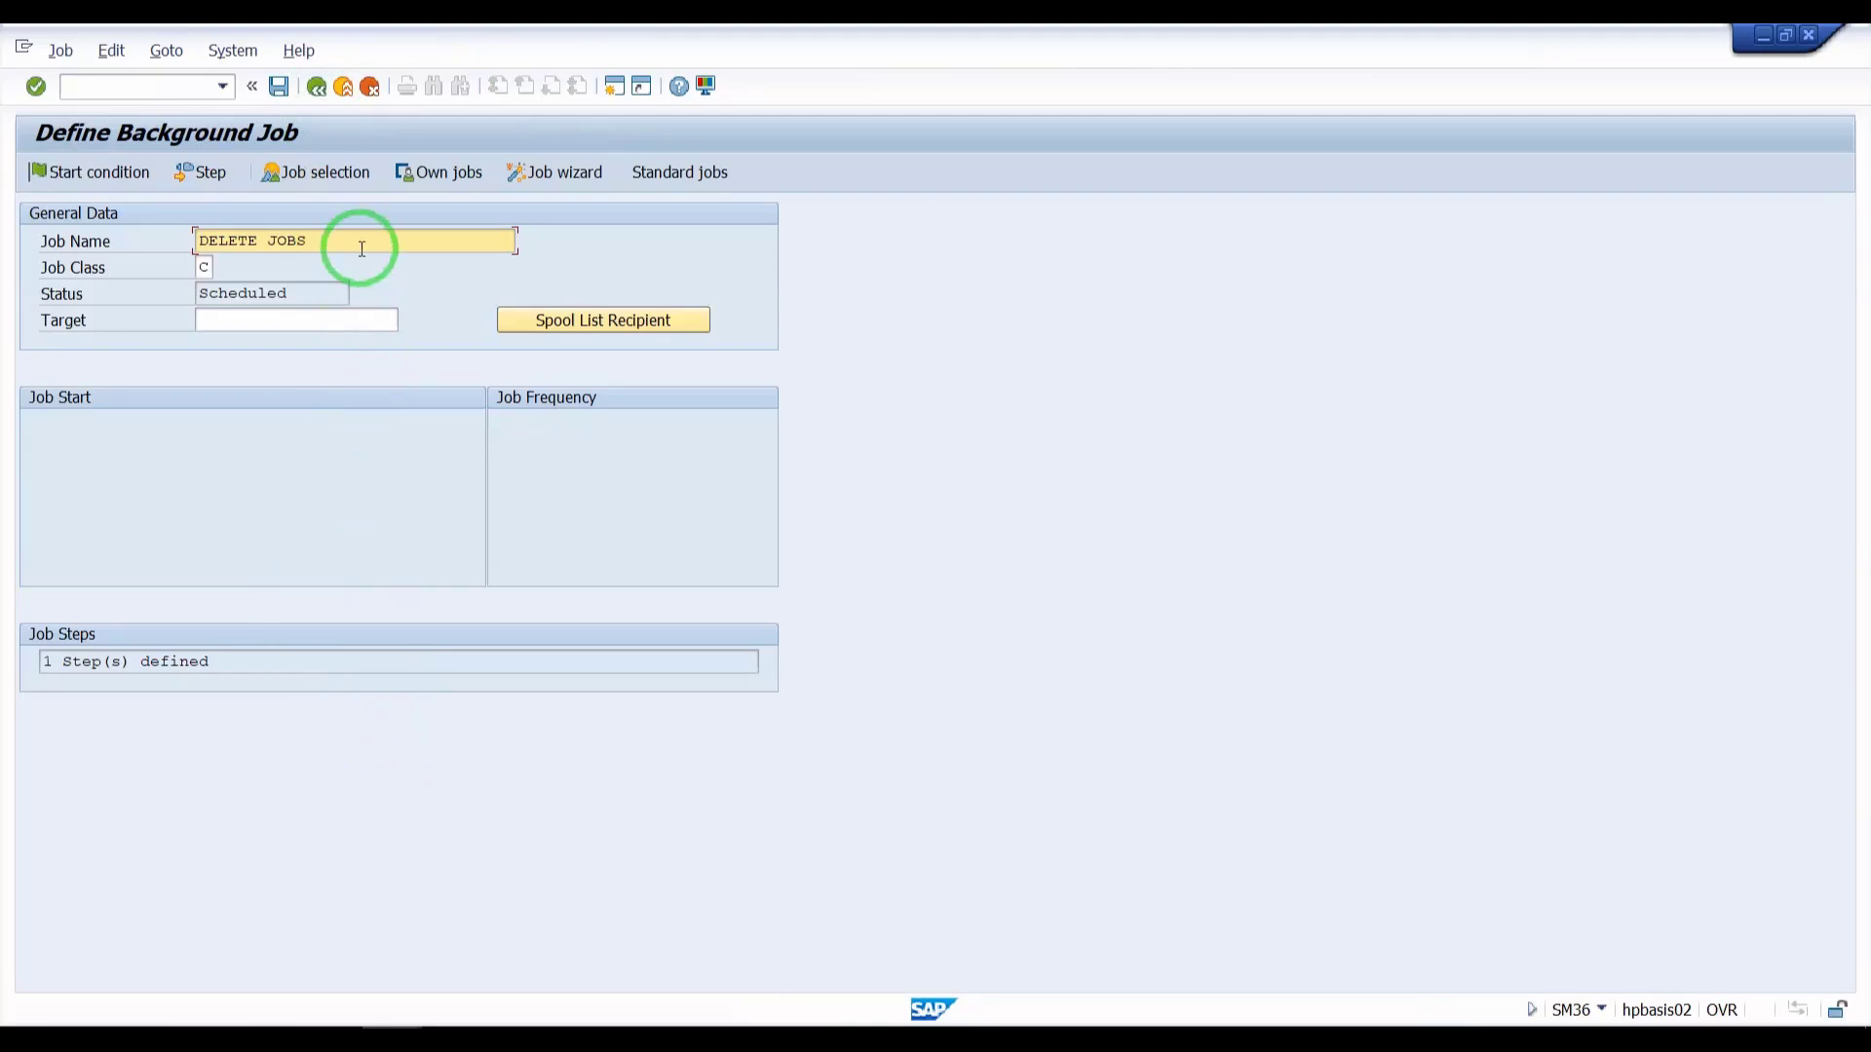
Review the step list of the DELETE JOBS job and return to the job definition
click(214, 179)
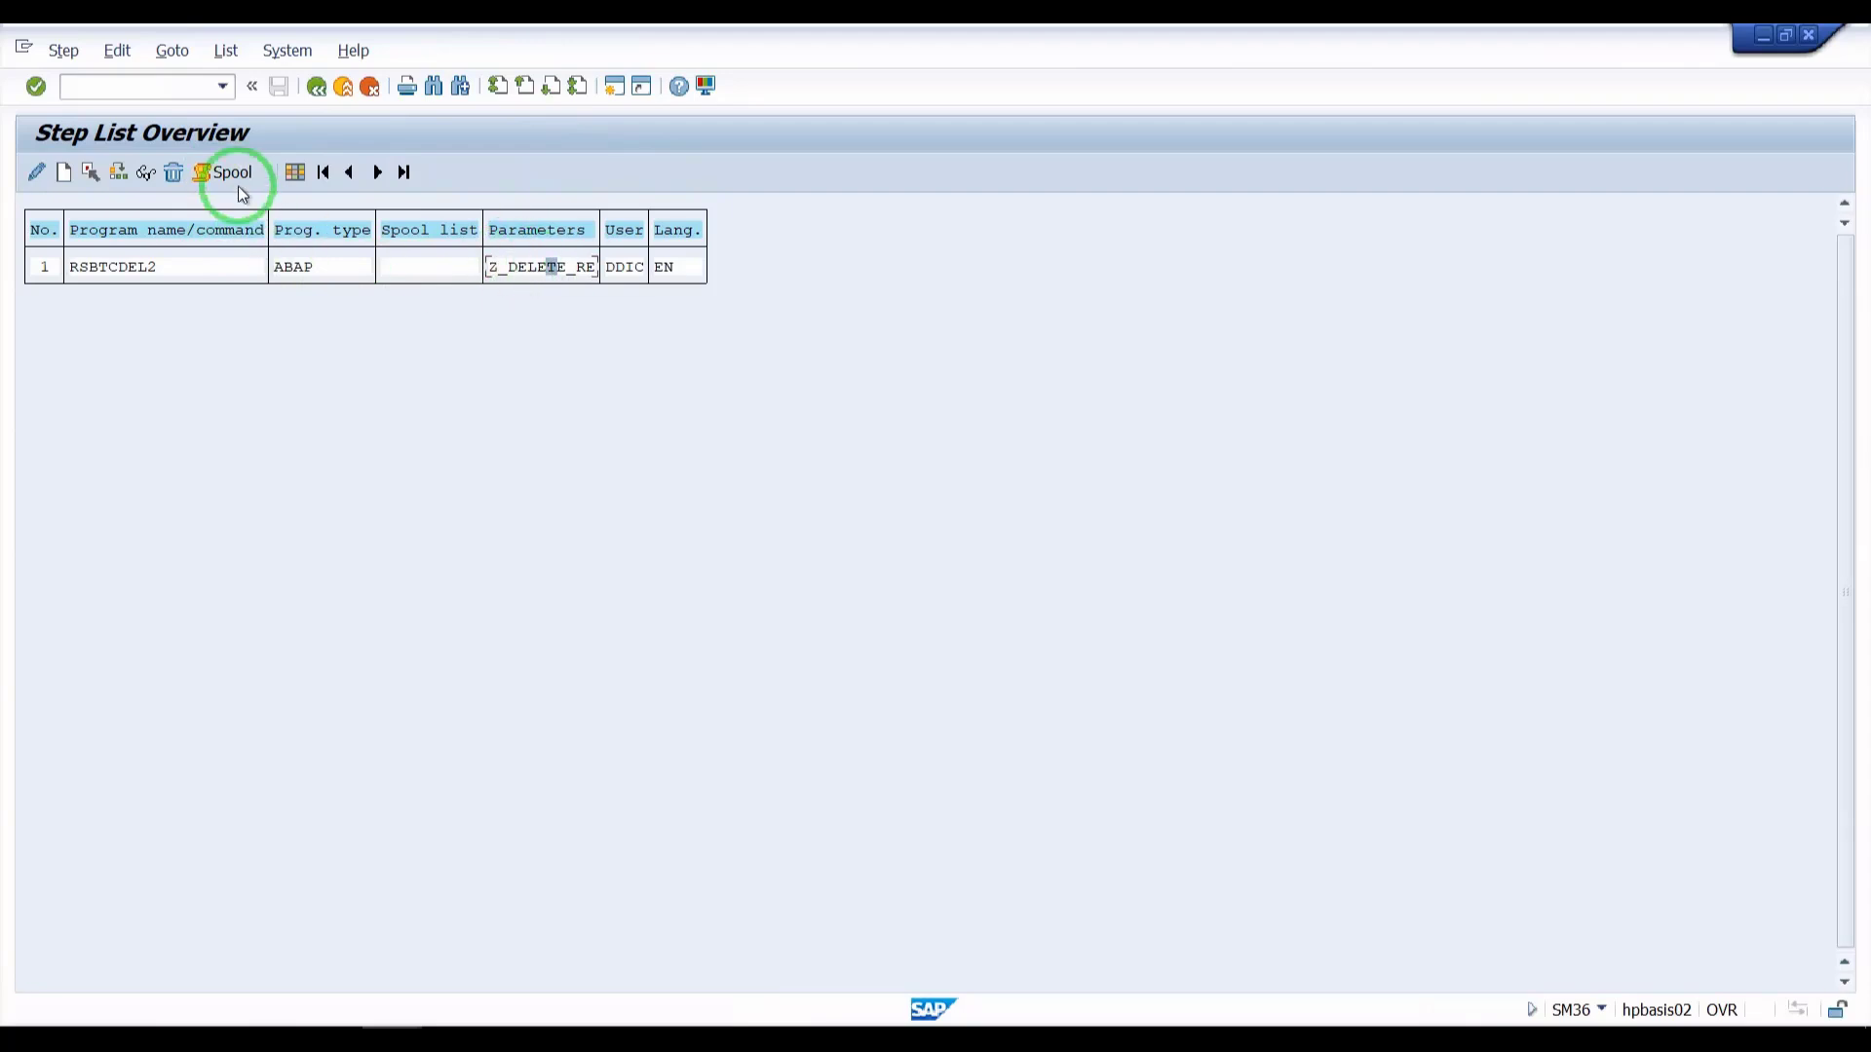
click(318, 90)
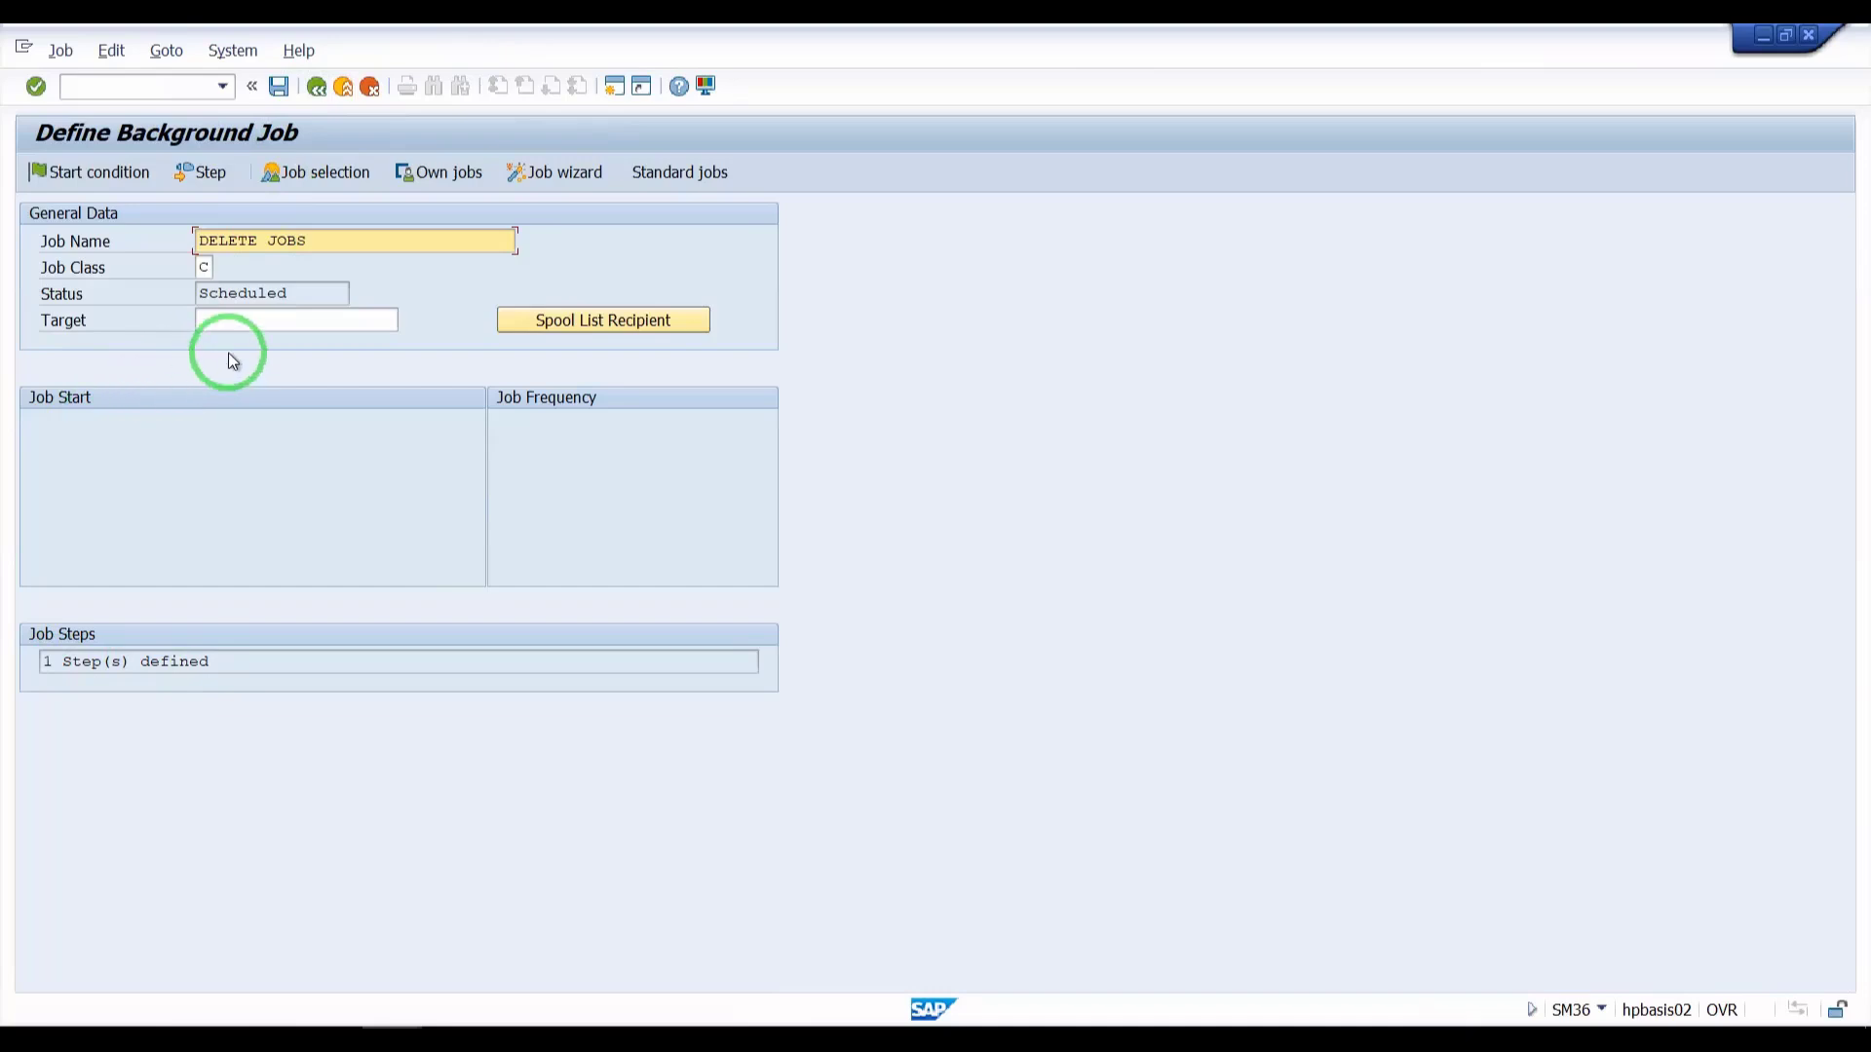
Examine the workday start options and available factory calendars in the job's start conditions, closing them without saving
click(304, 297)
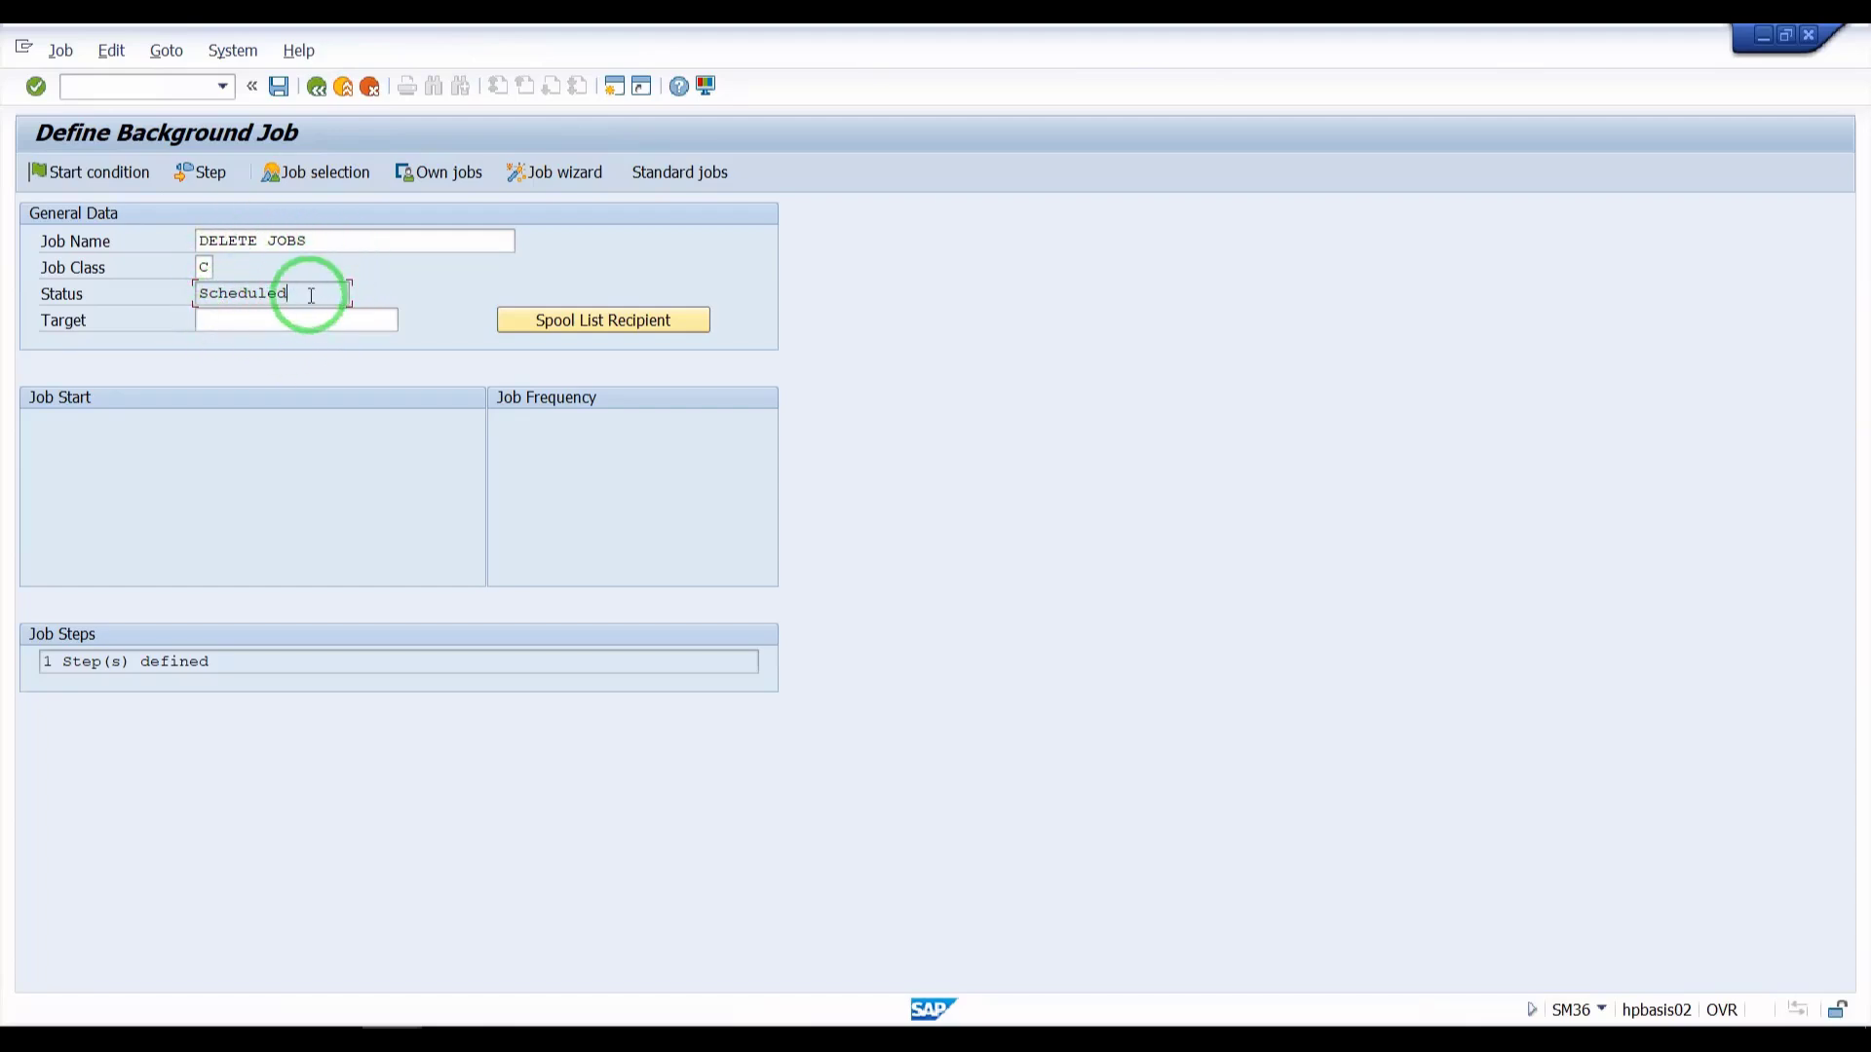
click(94, 172)
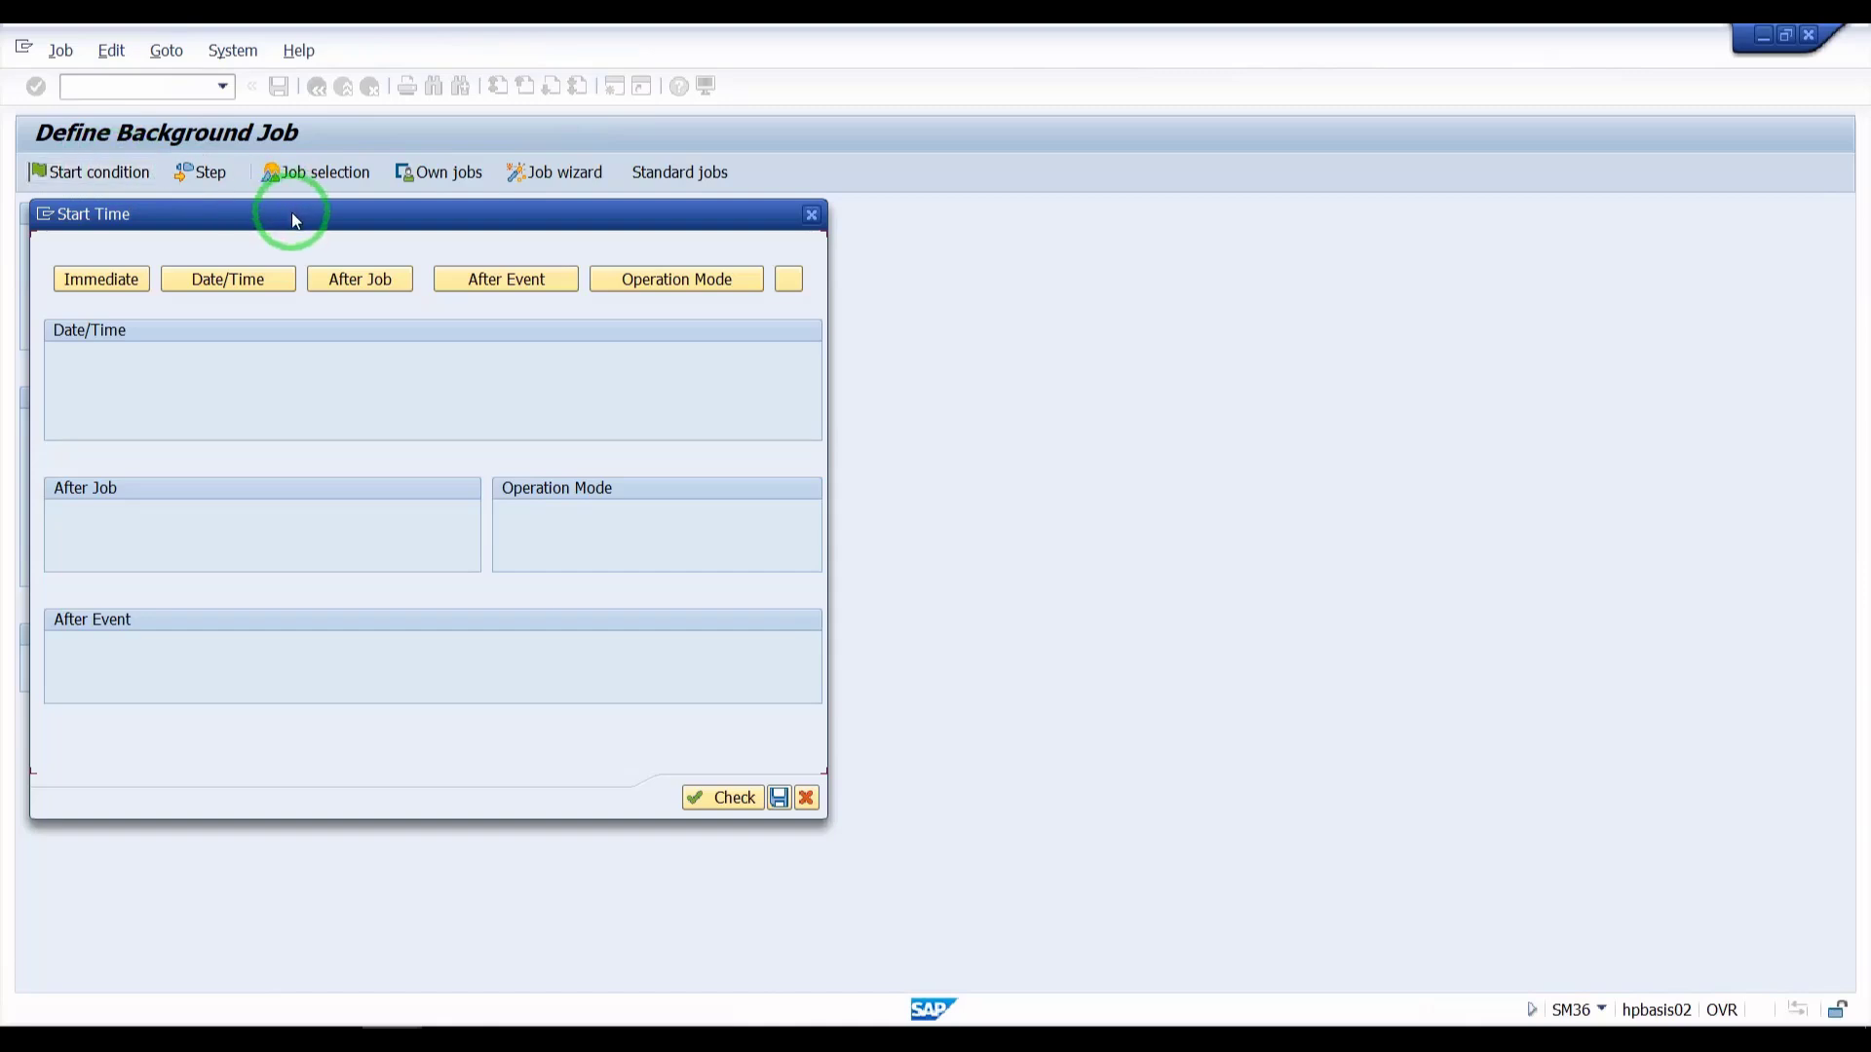
drag(290, 212, 763, 306)
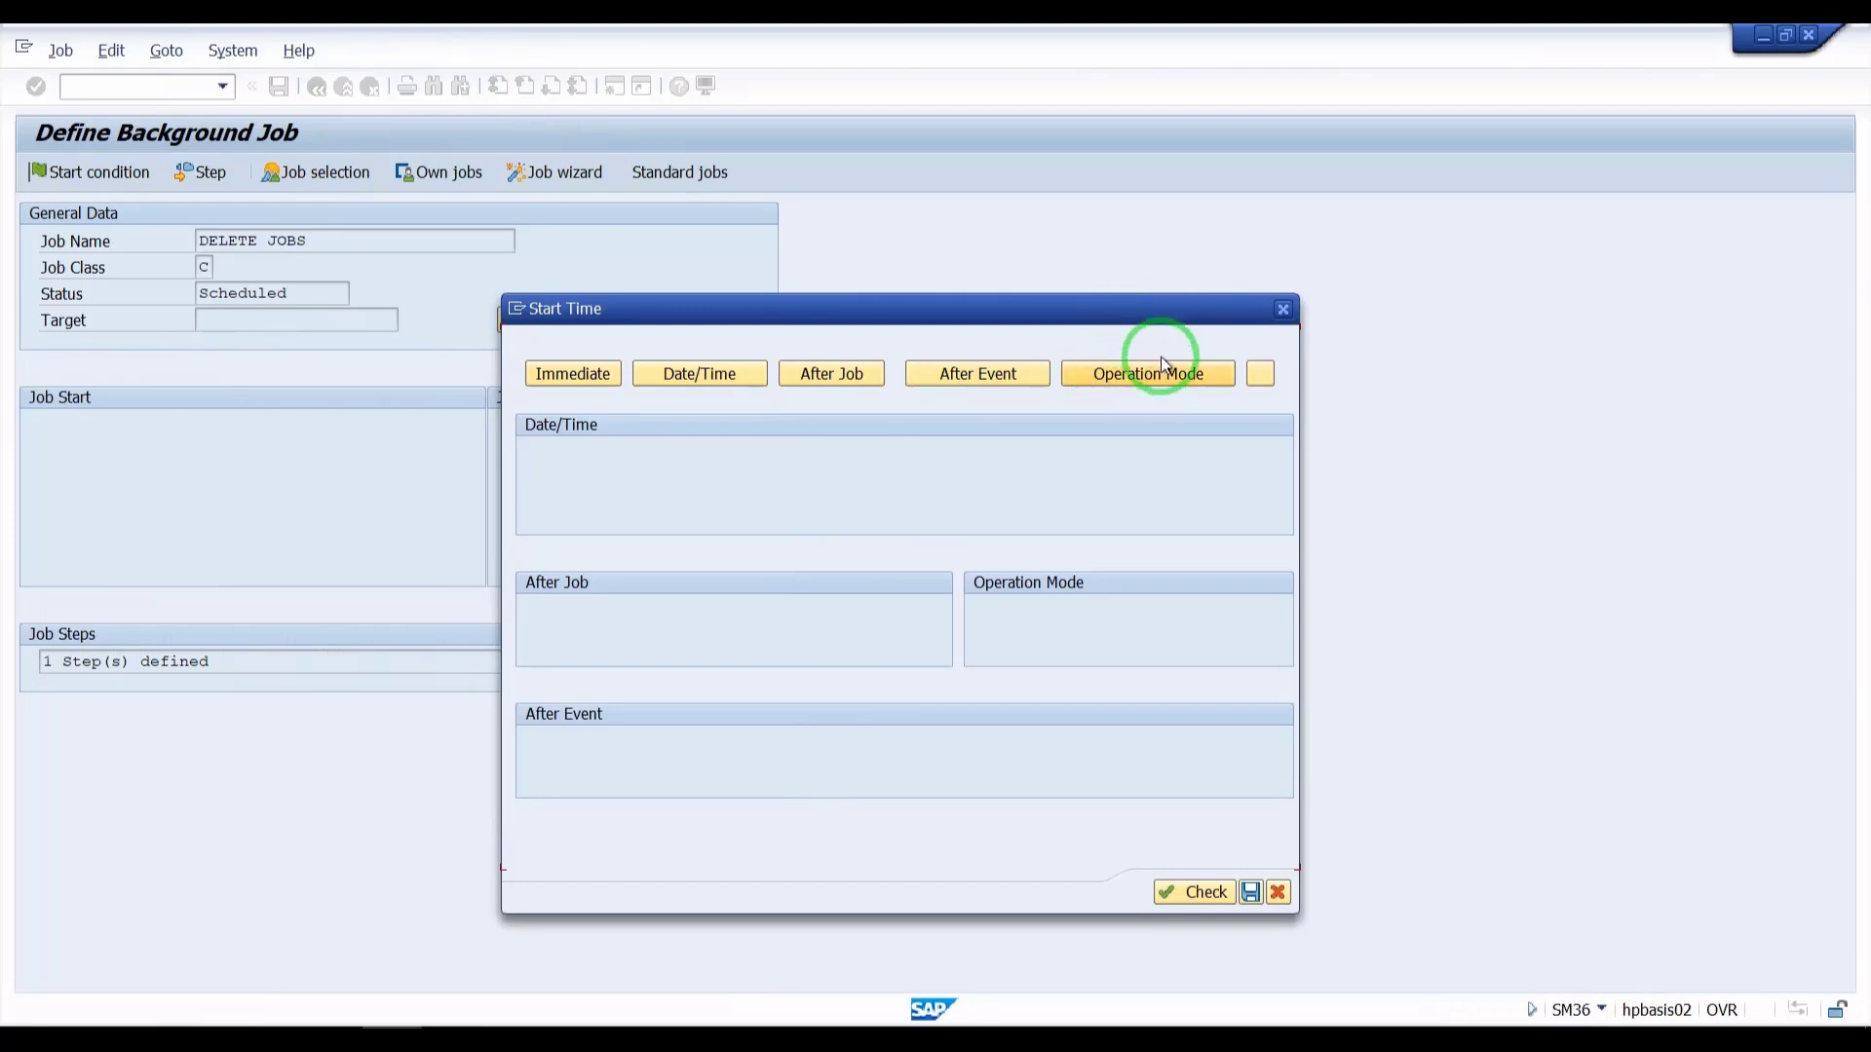
click(1257, 378)
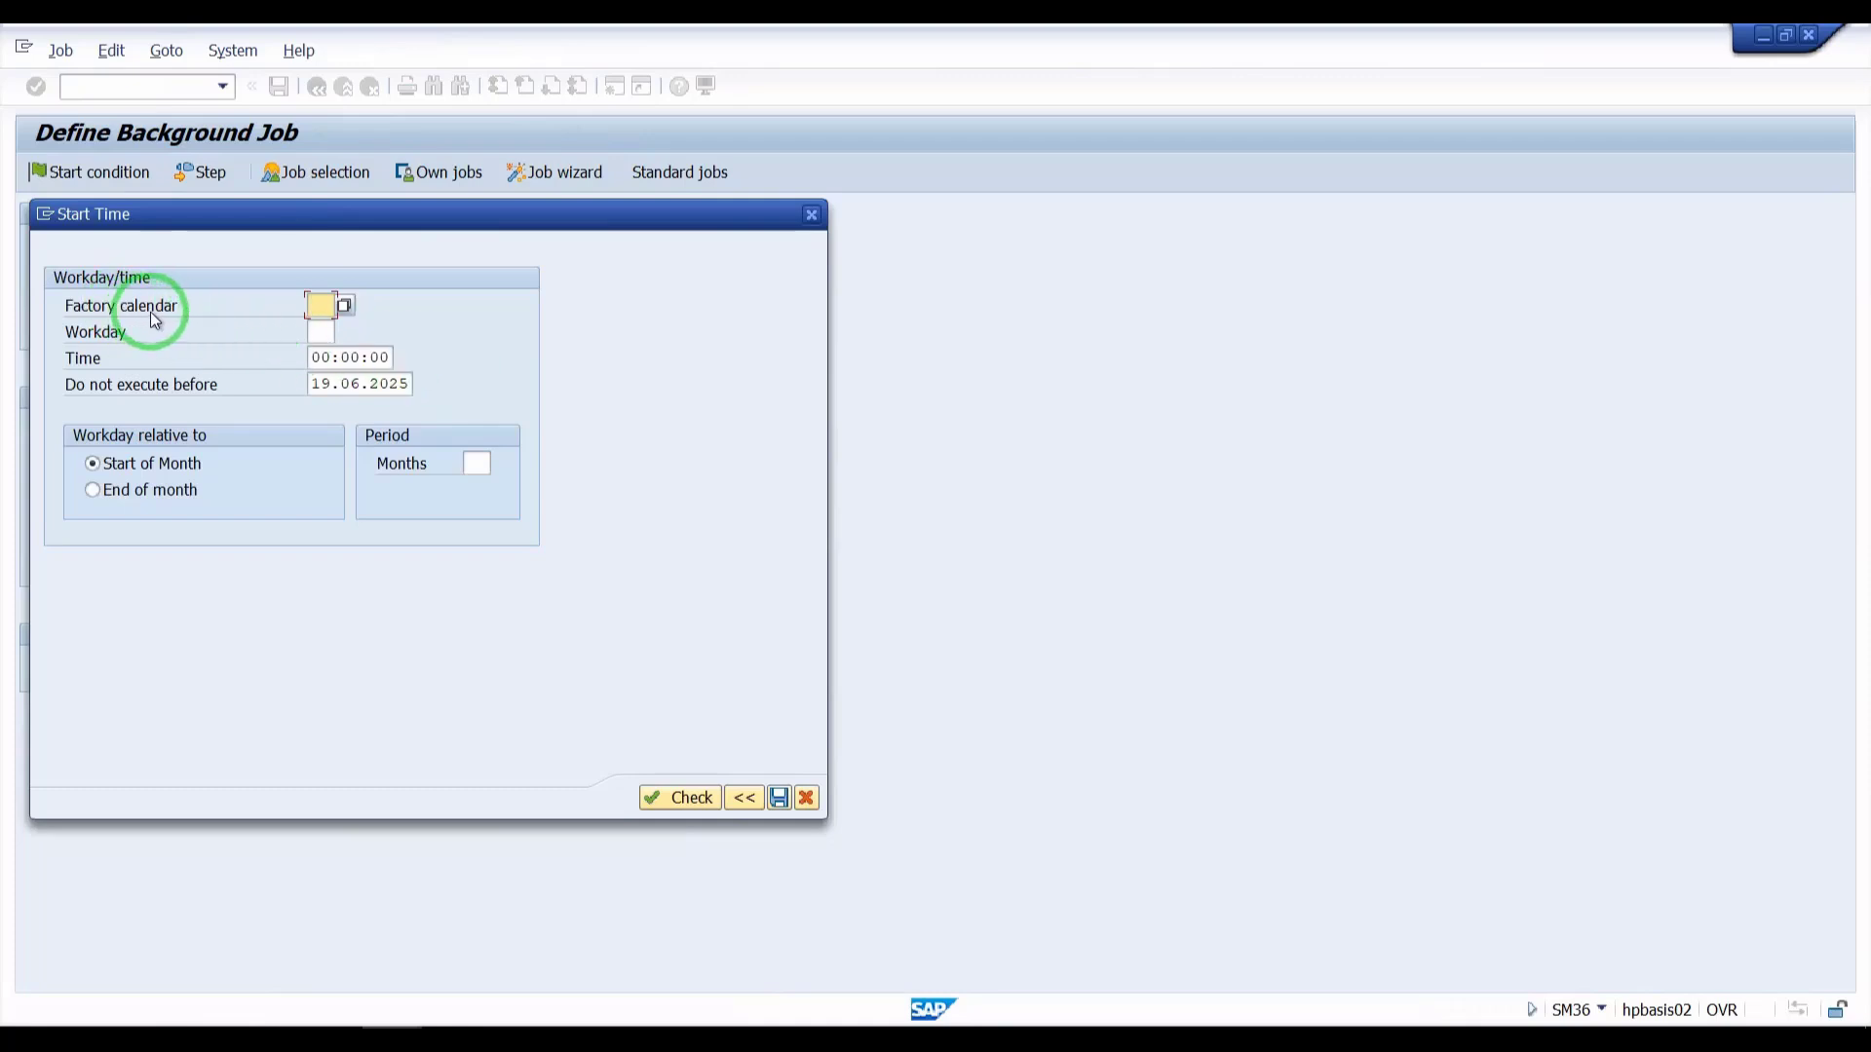
click(345, 306)
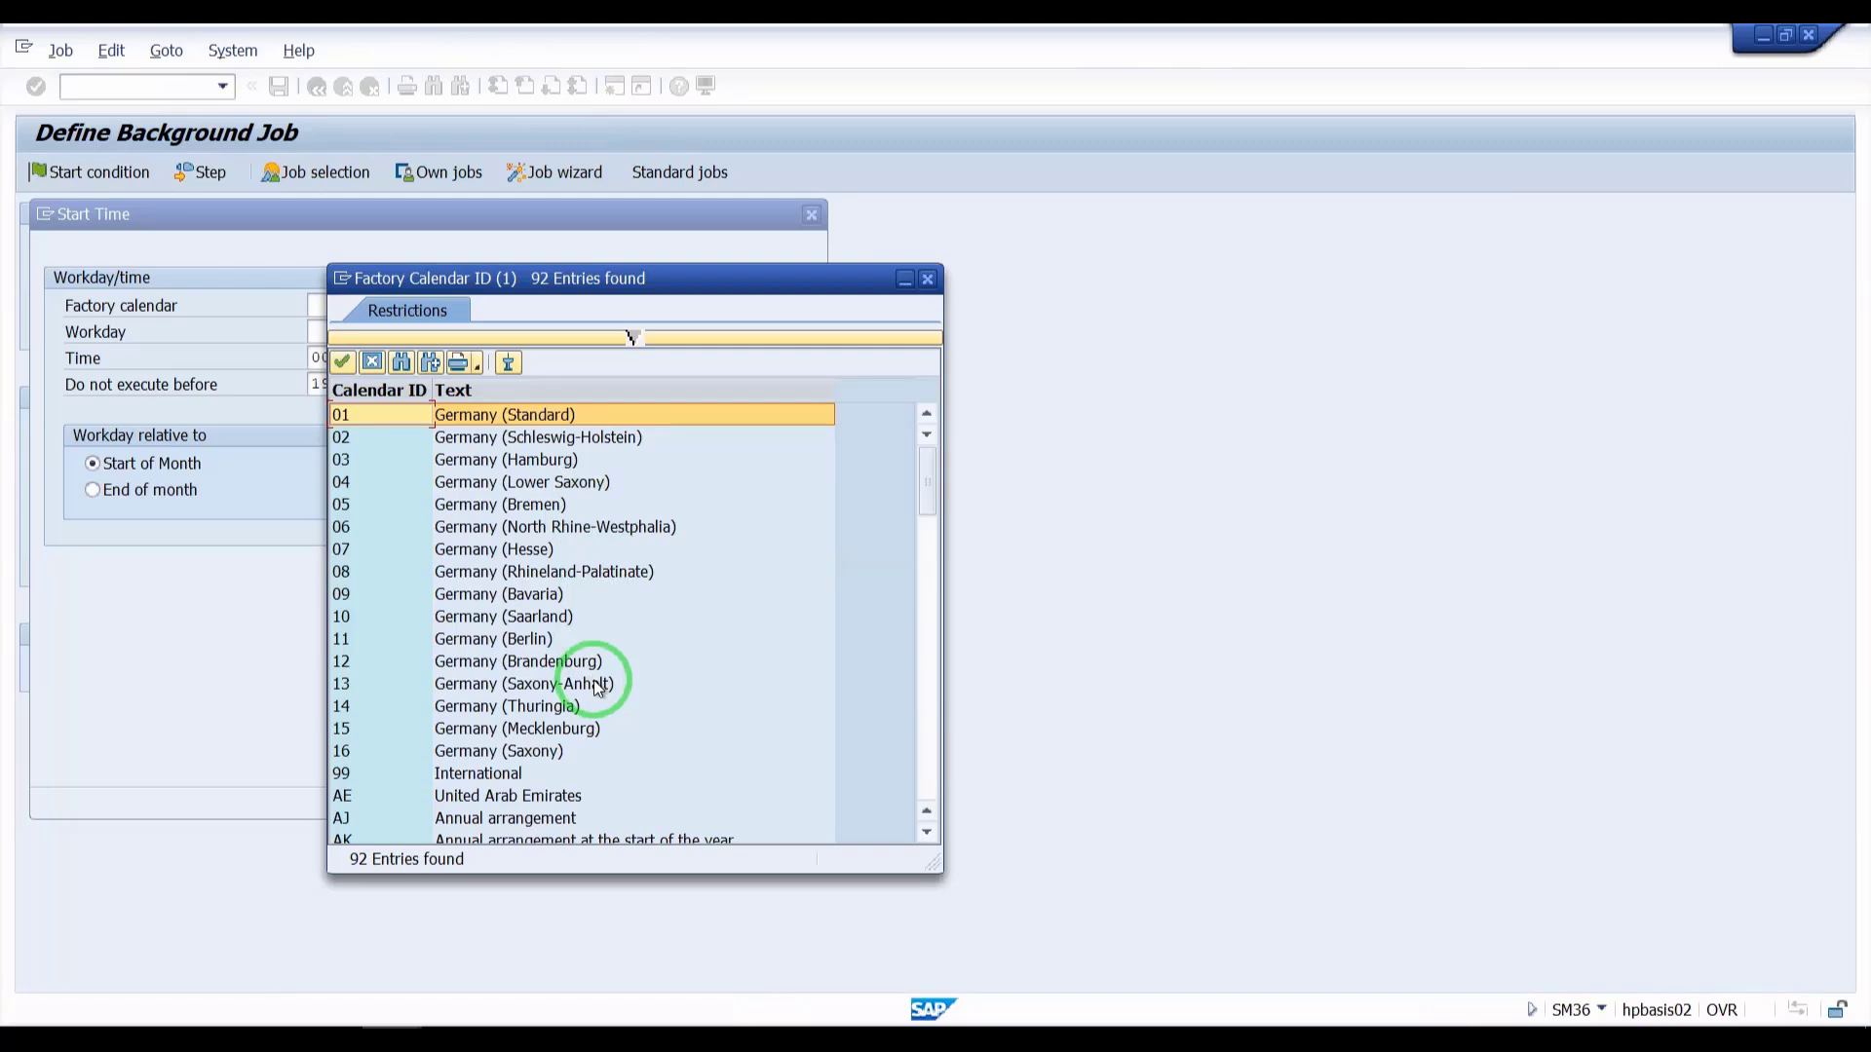
click(469, 595)
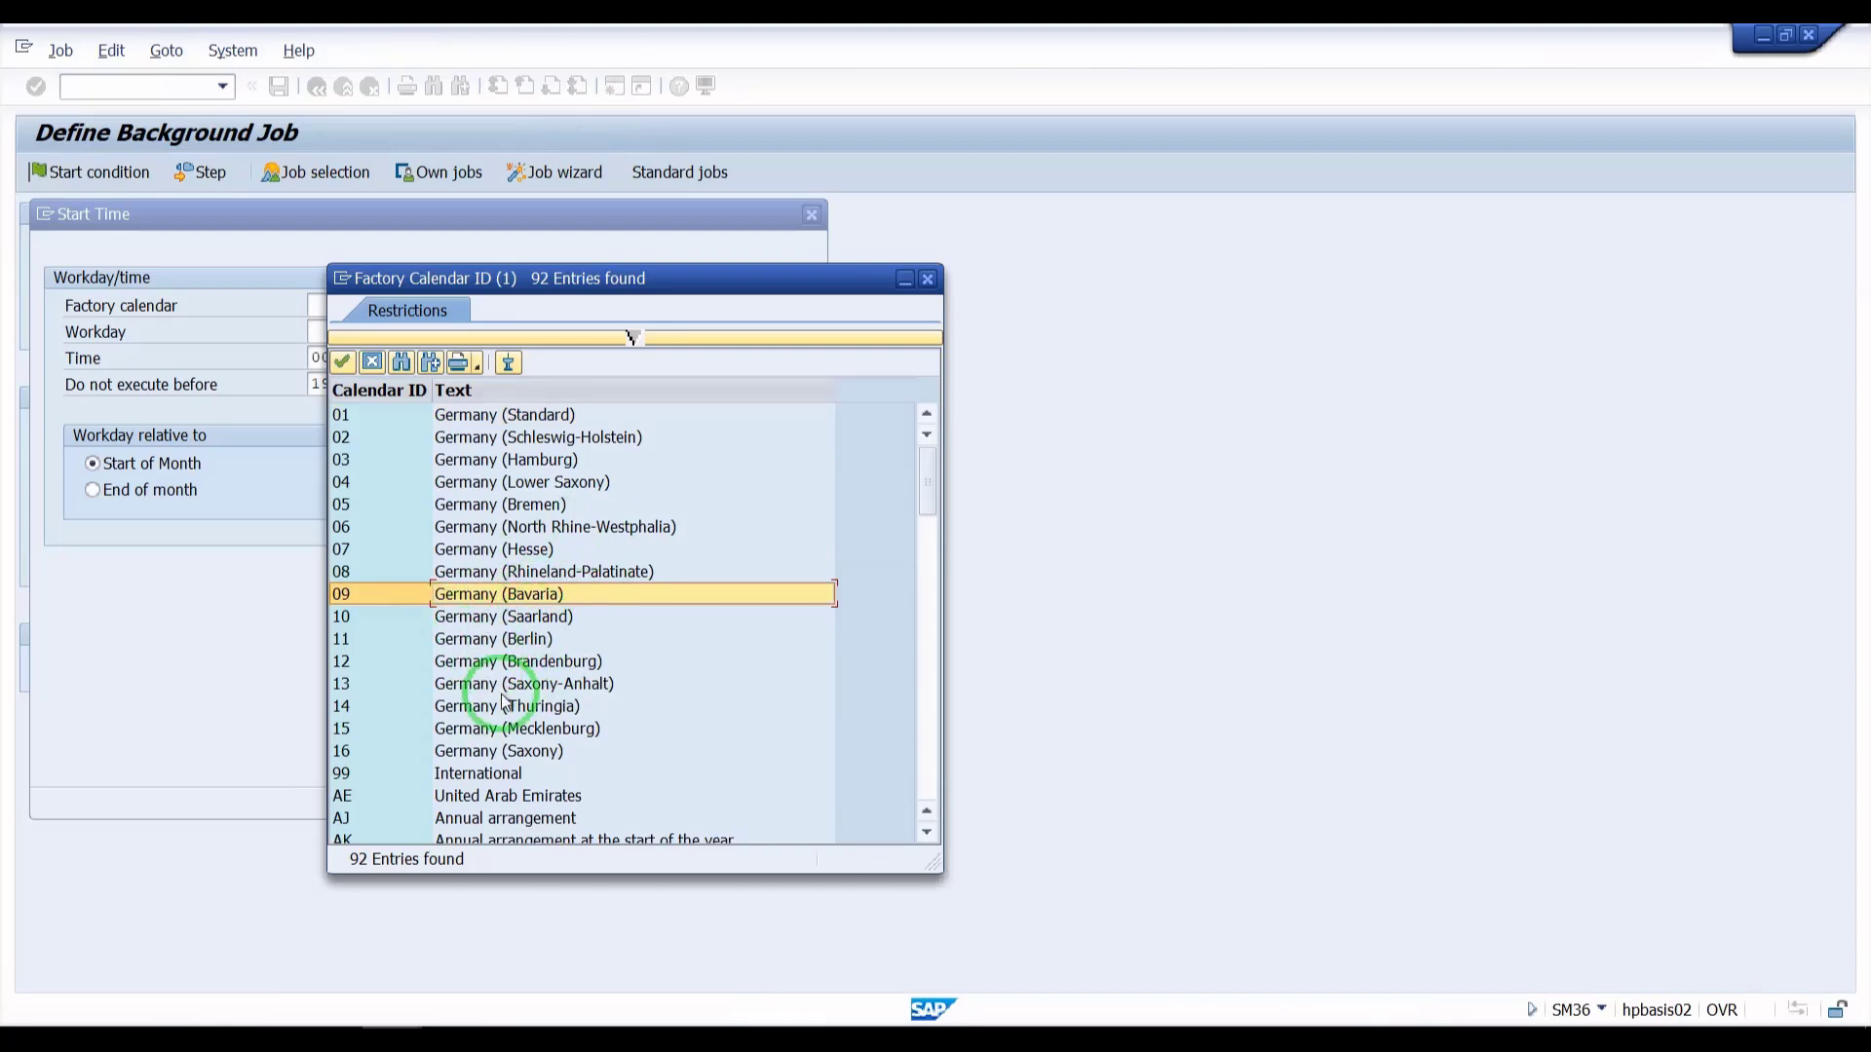
click(928, 282)
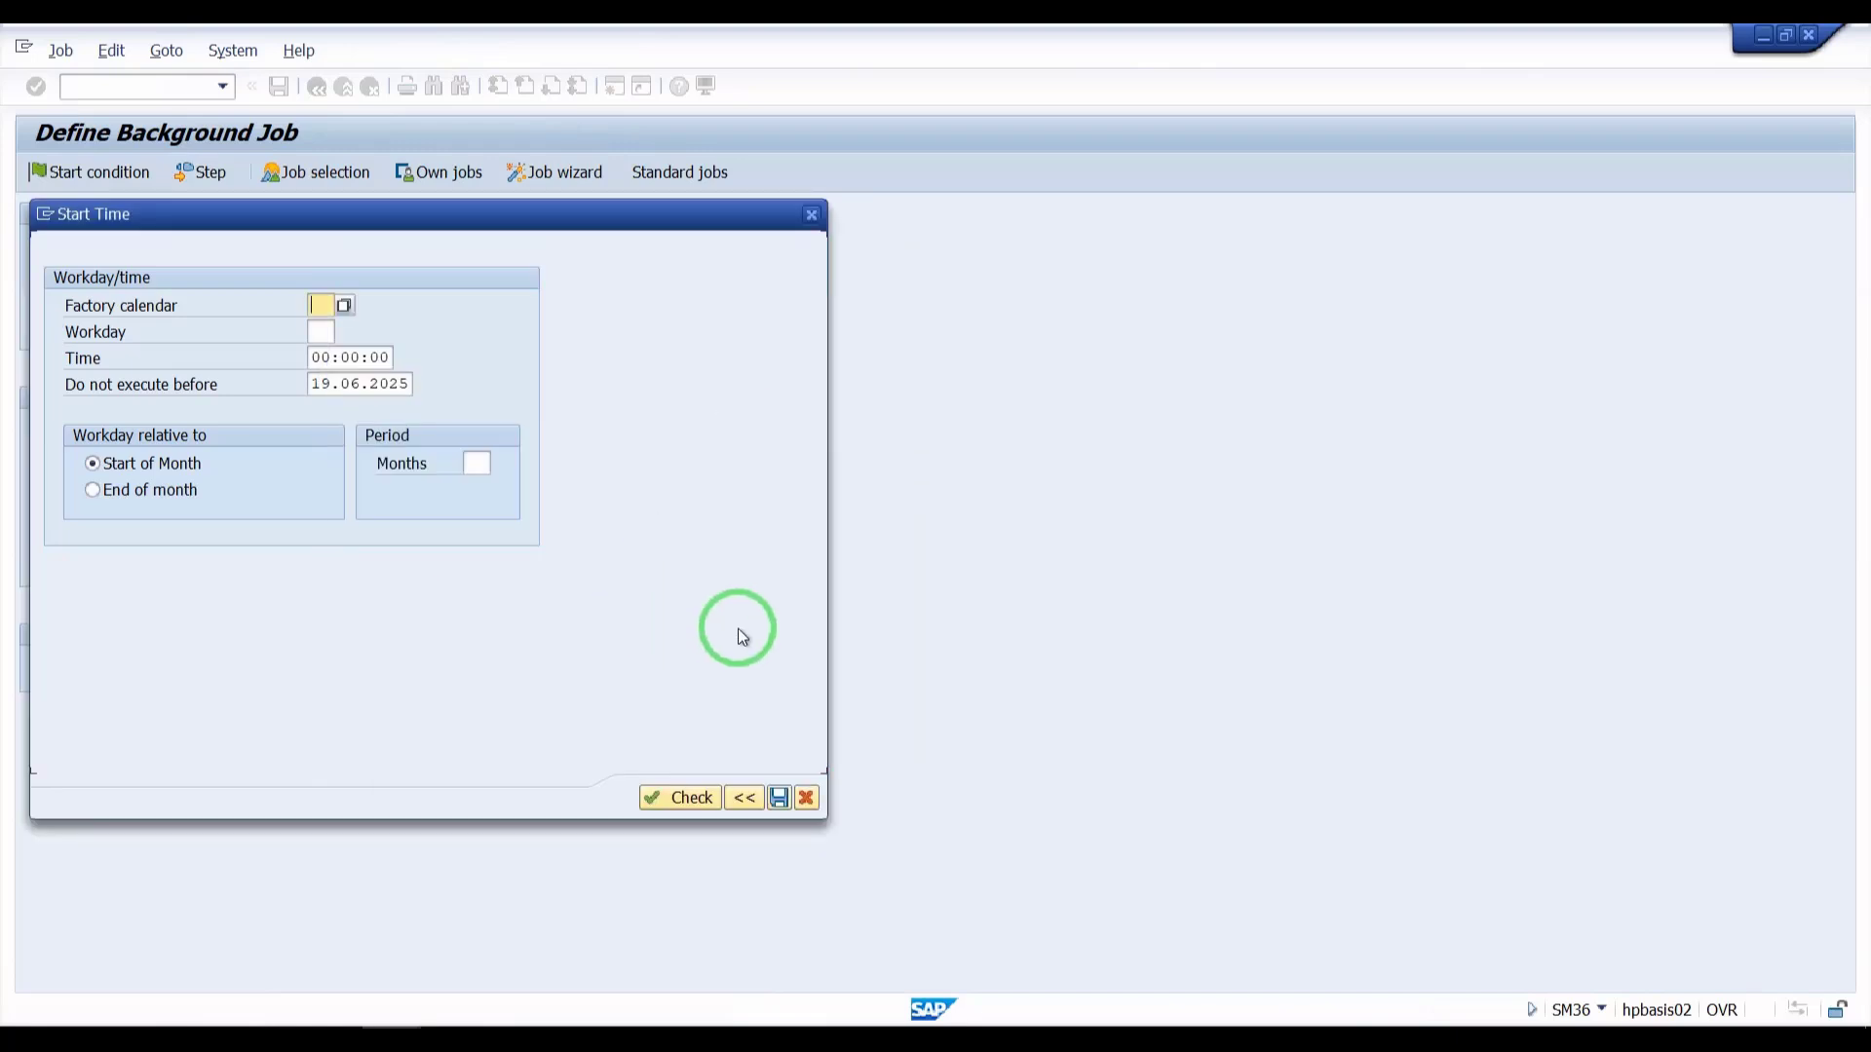
click(805, 799)
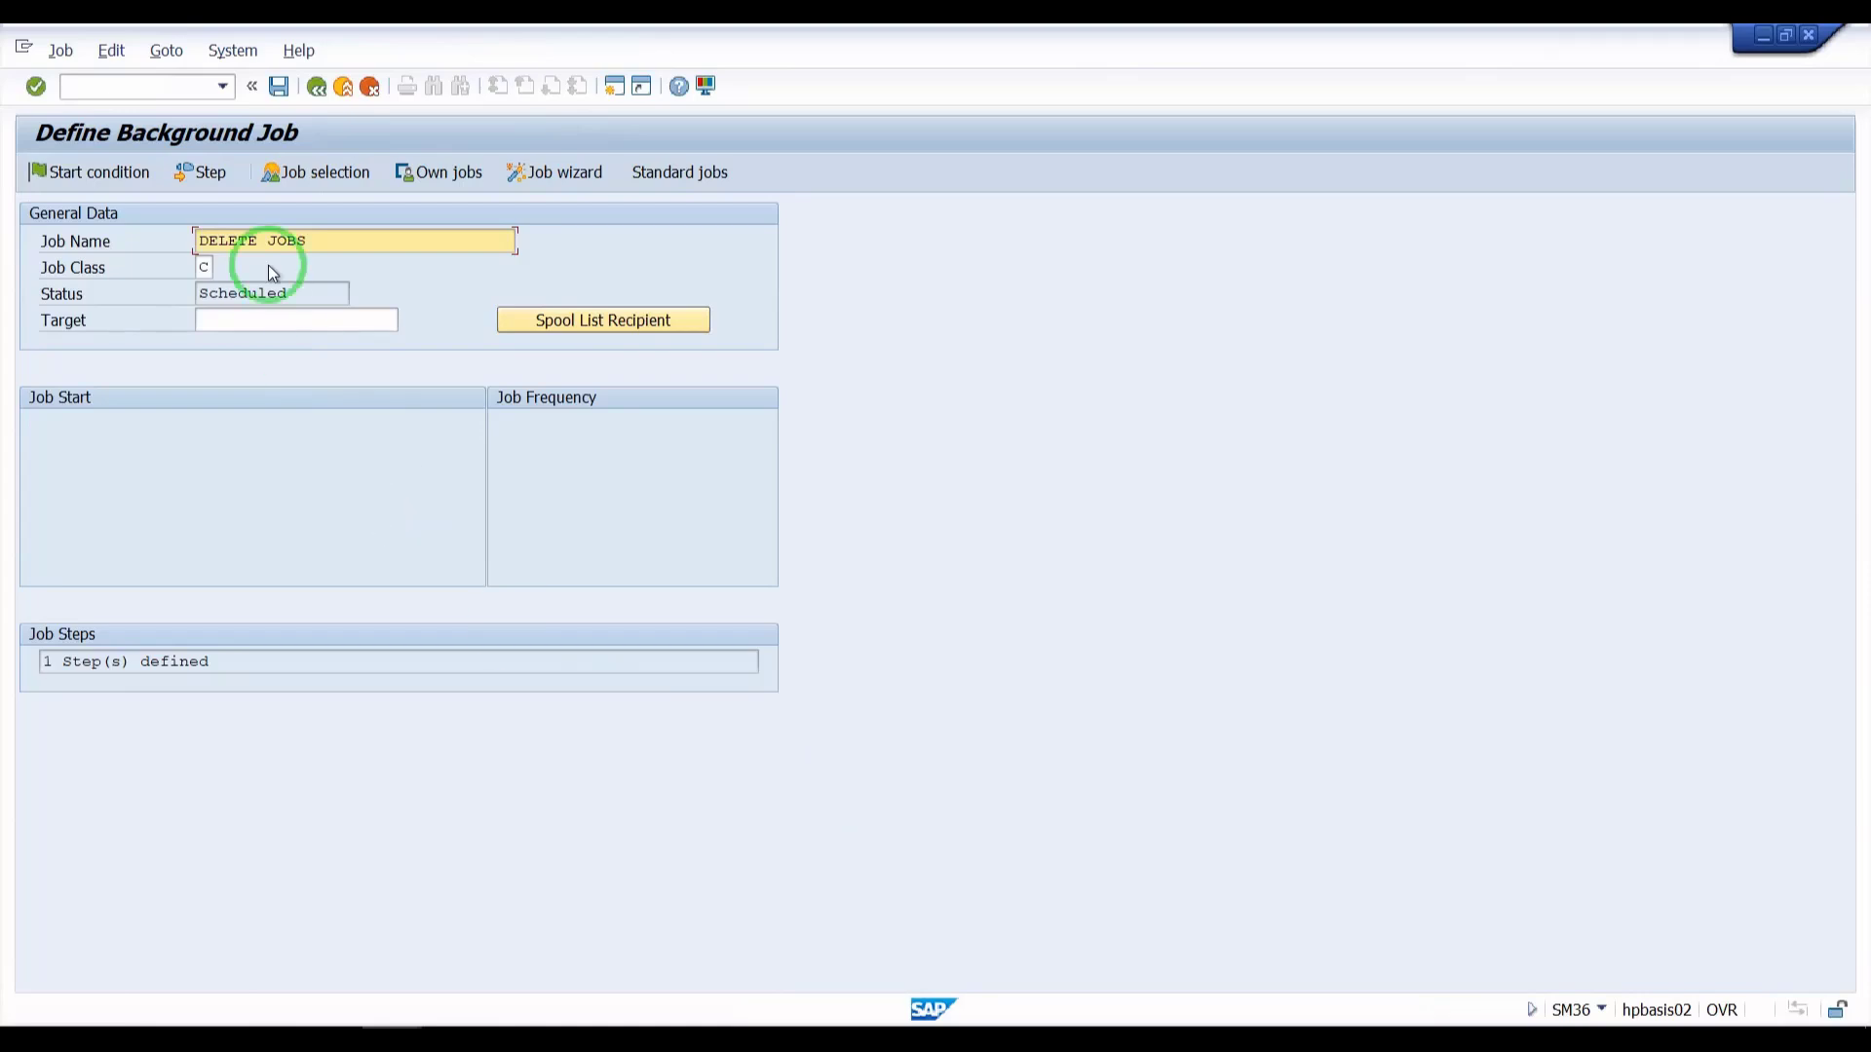
Choose a date/time start condition for the DELETE JOBS job and set the scheduled start date to 19.06.2025
click(107, 176)
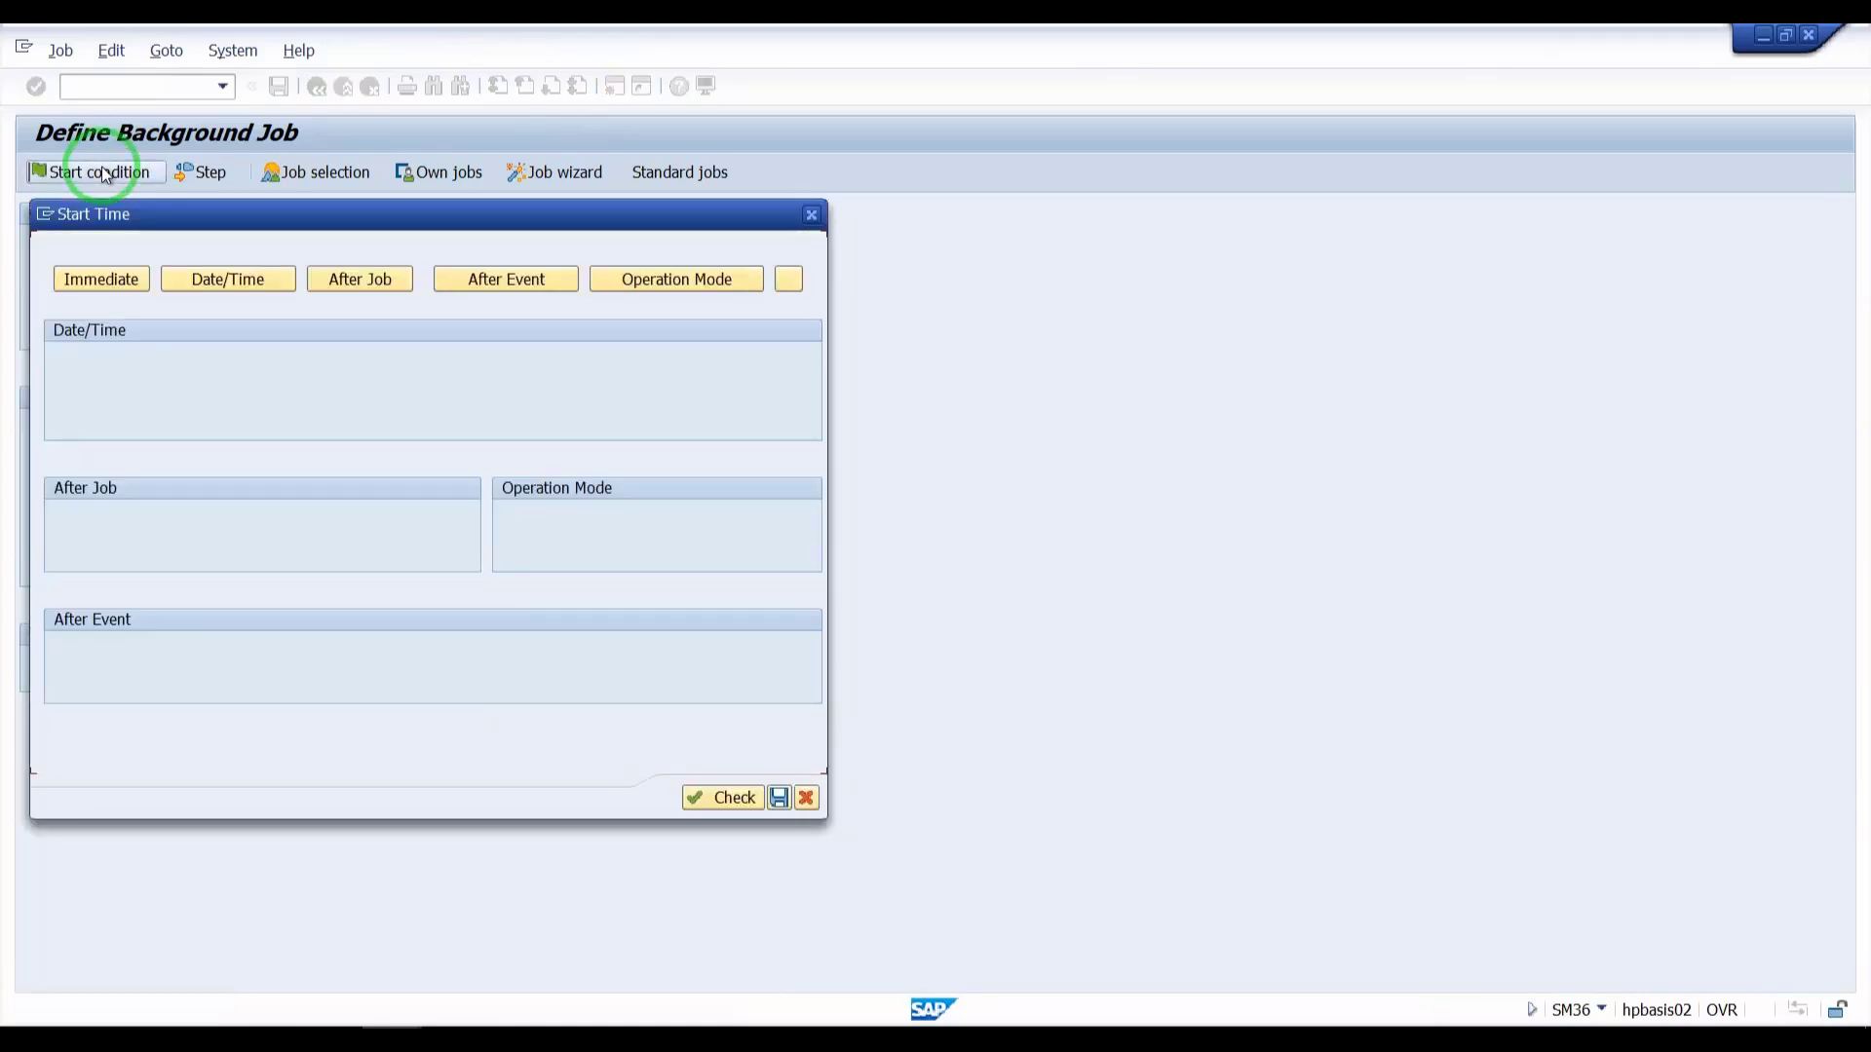
click(223, 291)
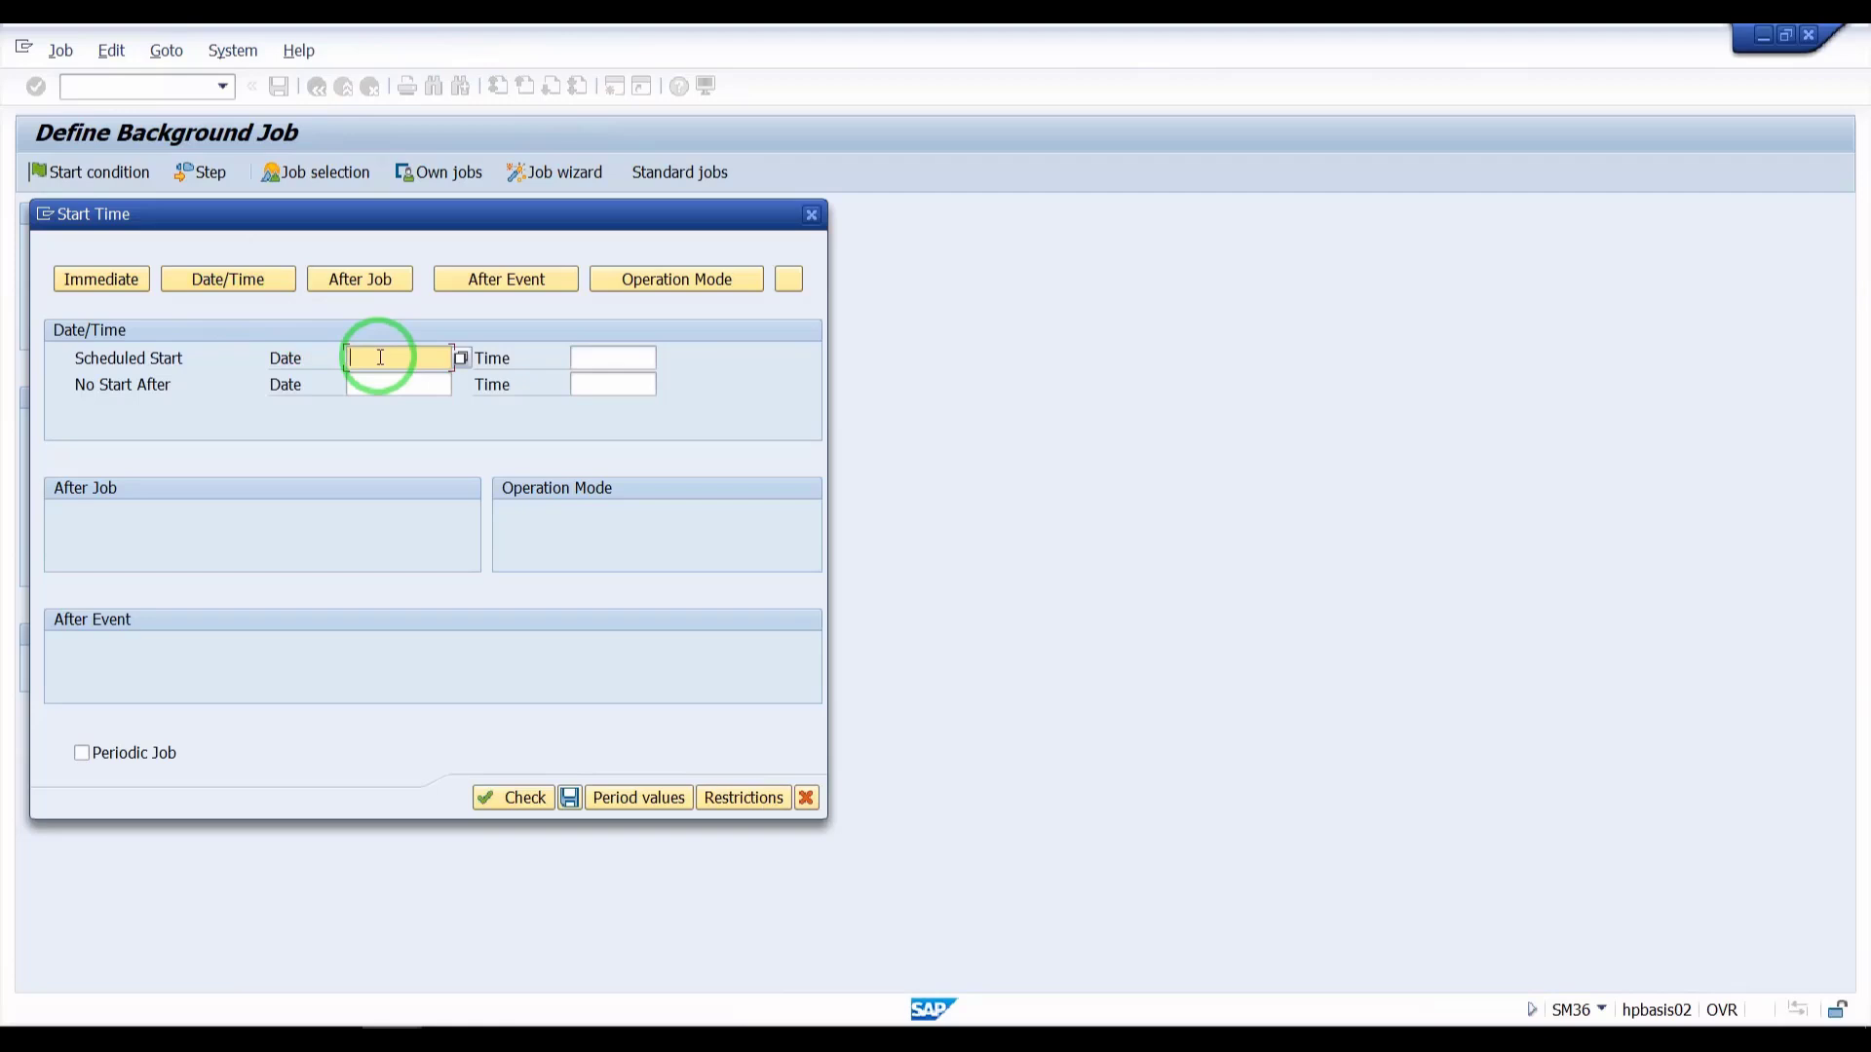
click(460, 359)
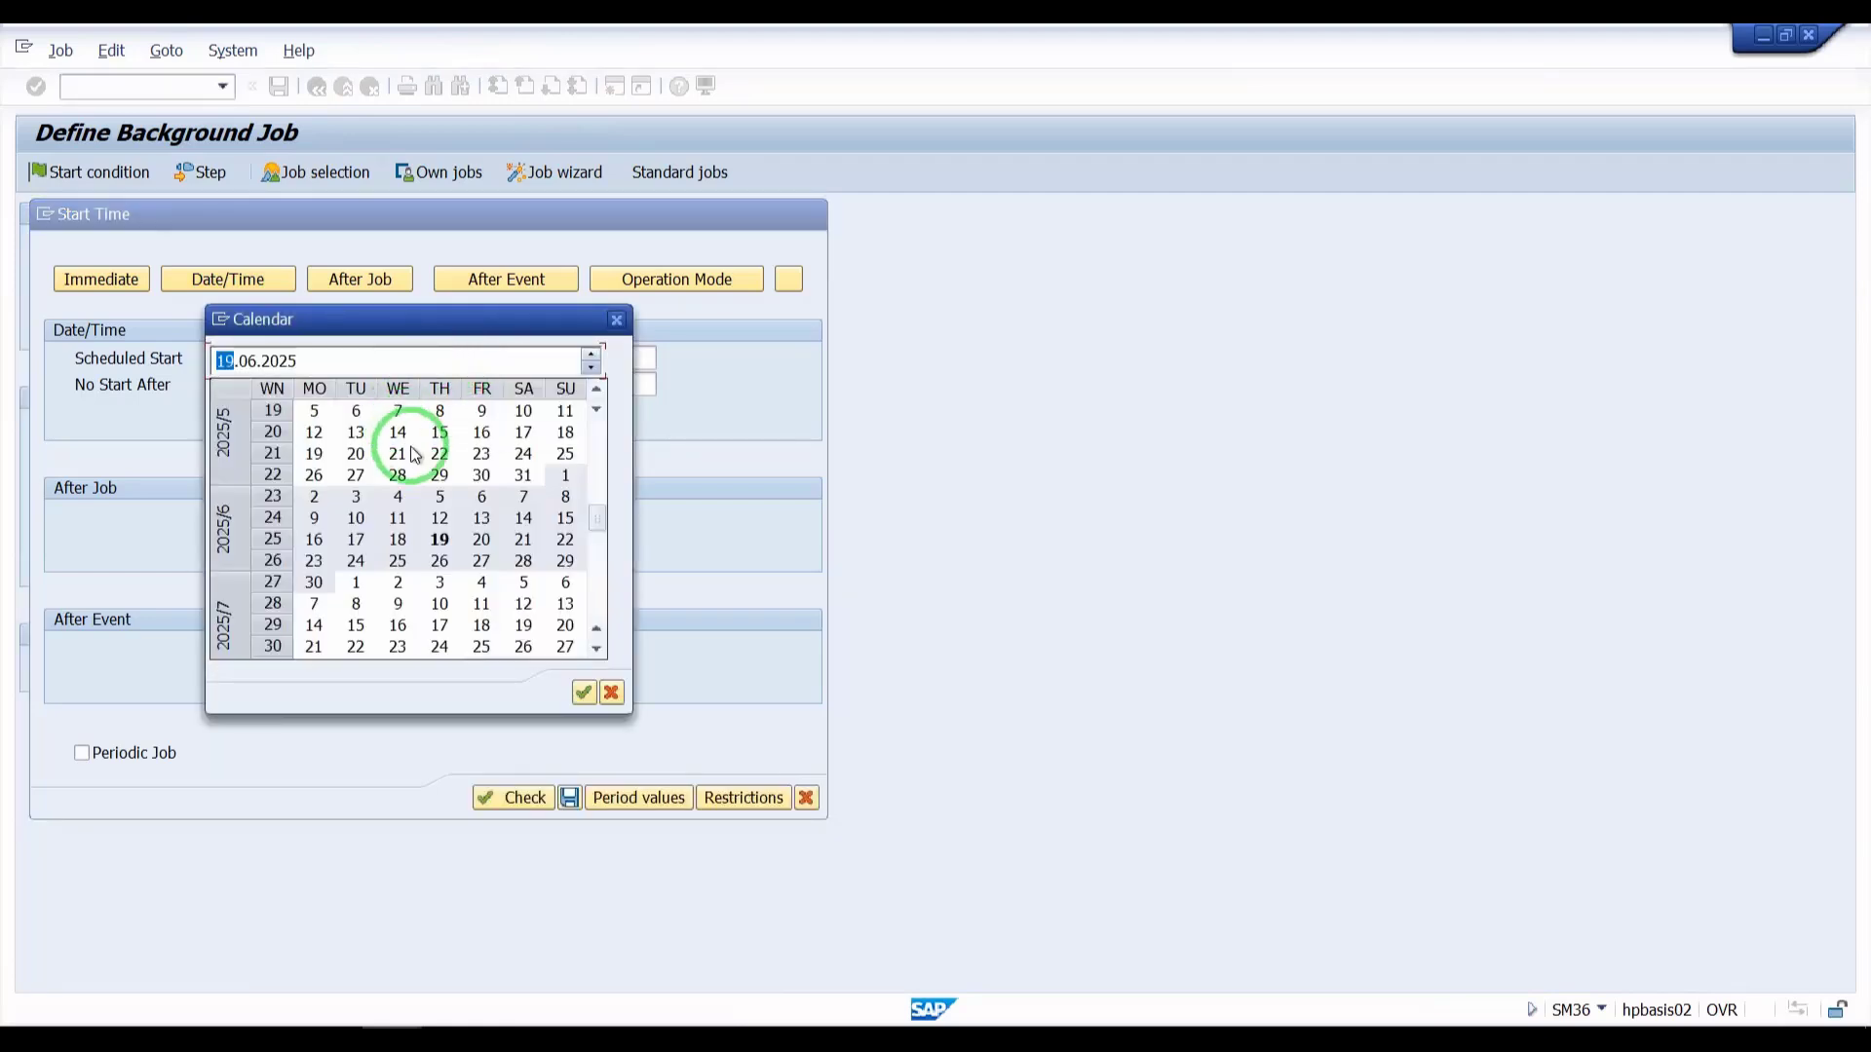
click(439, 541)
double_click(440, 541)
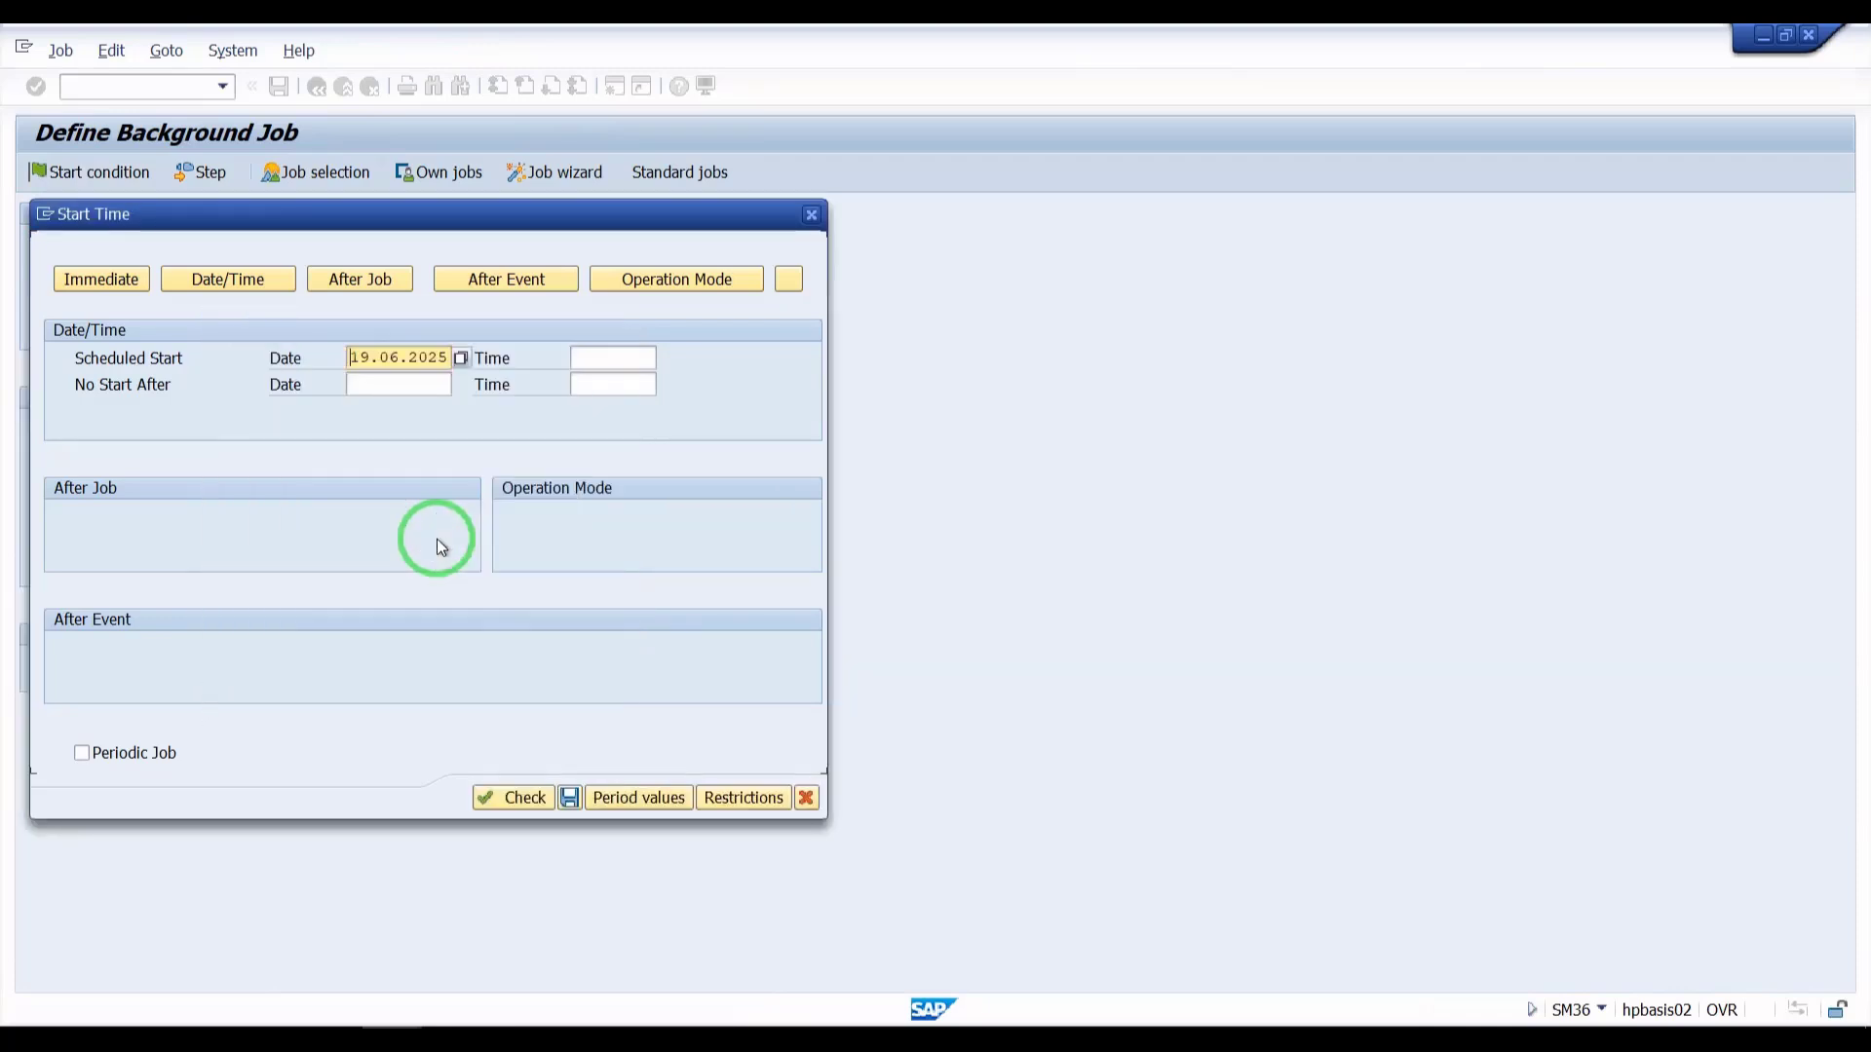
Set the scheduled start time's hour to 14 and its minutes to 58
click(606, 358)
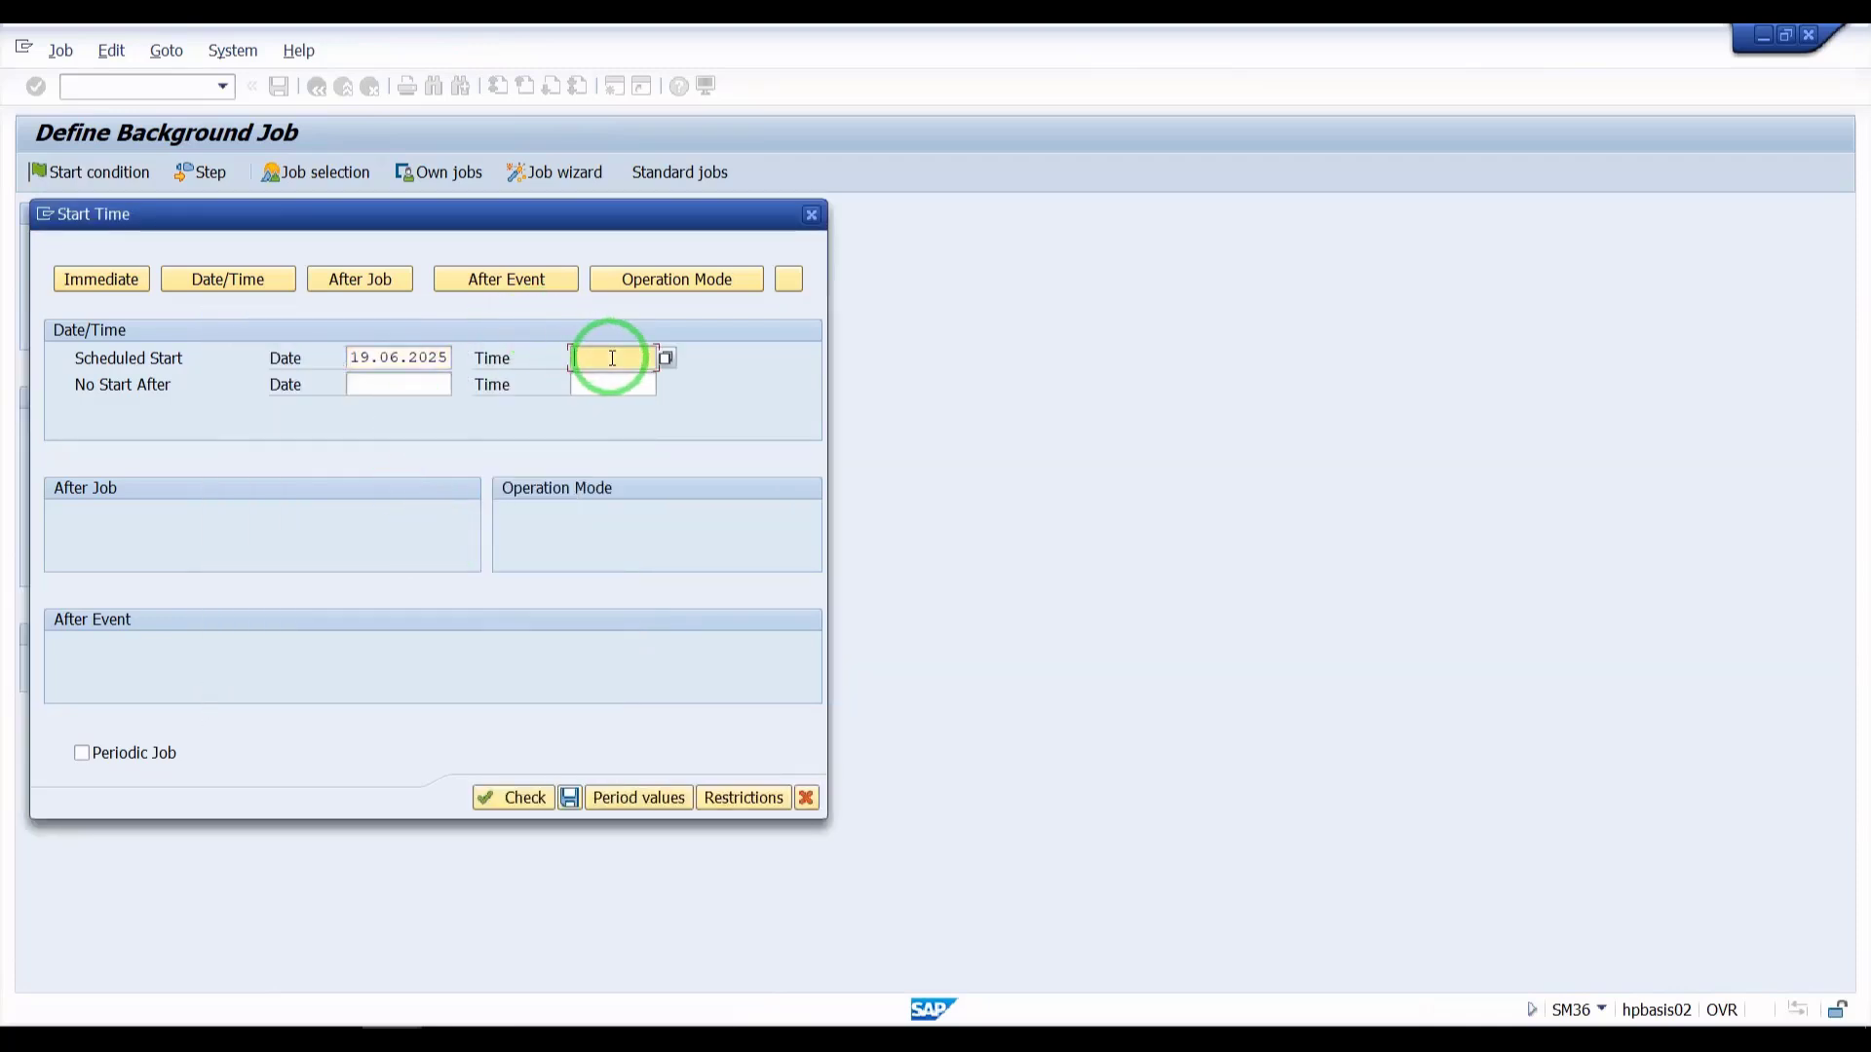
click(666, 361)
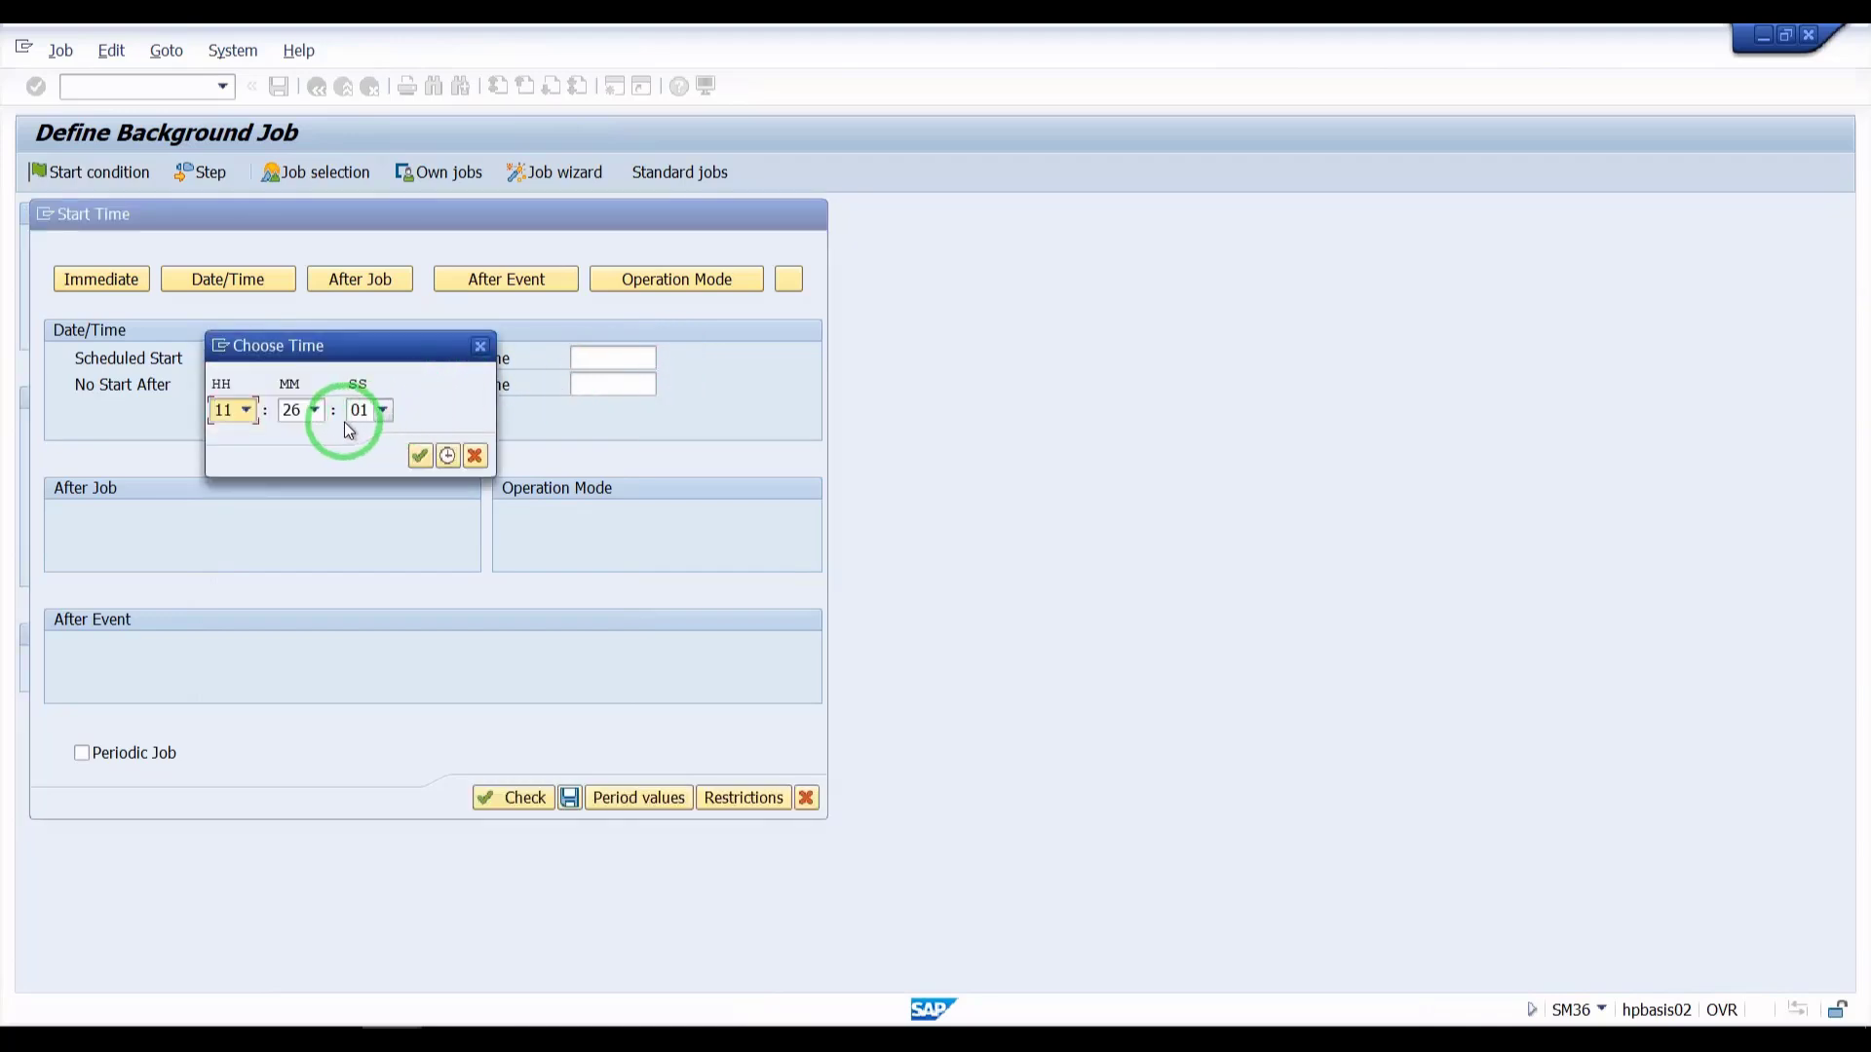
click(248, 411)
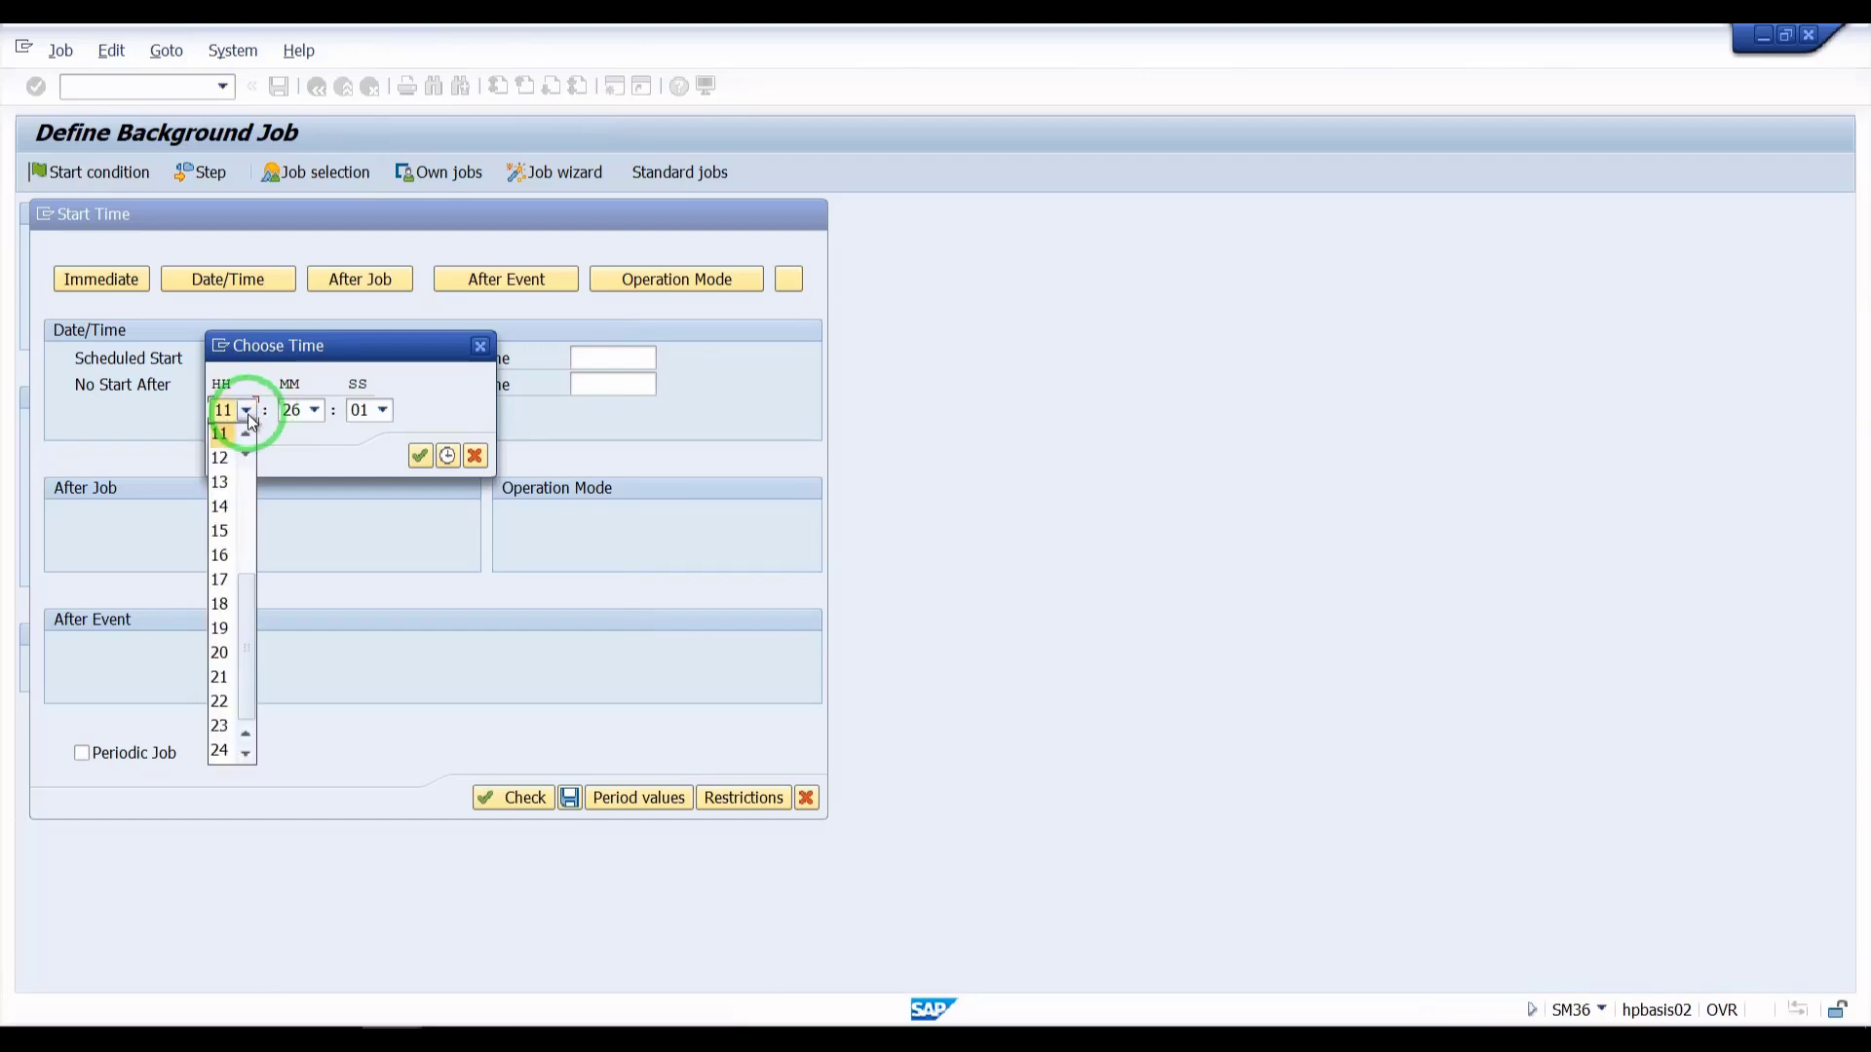
click(219, 508)
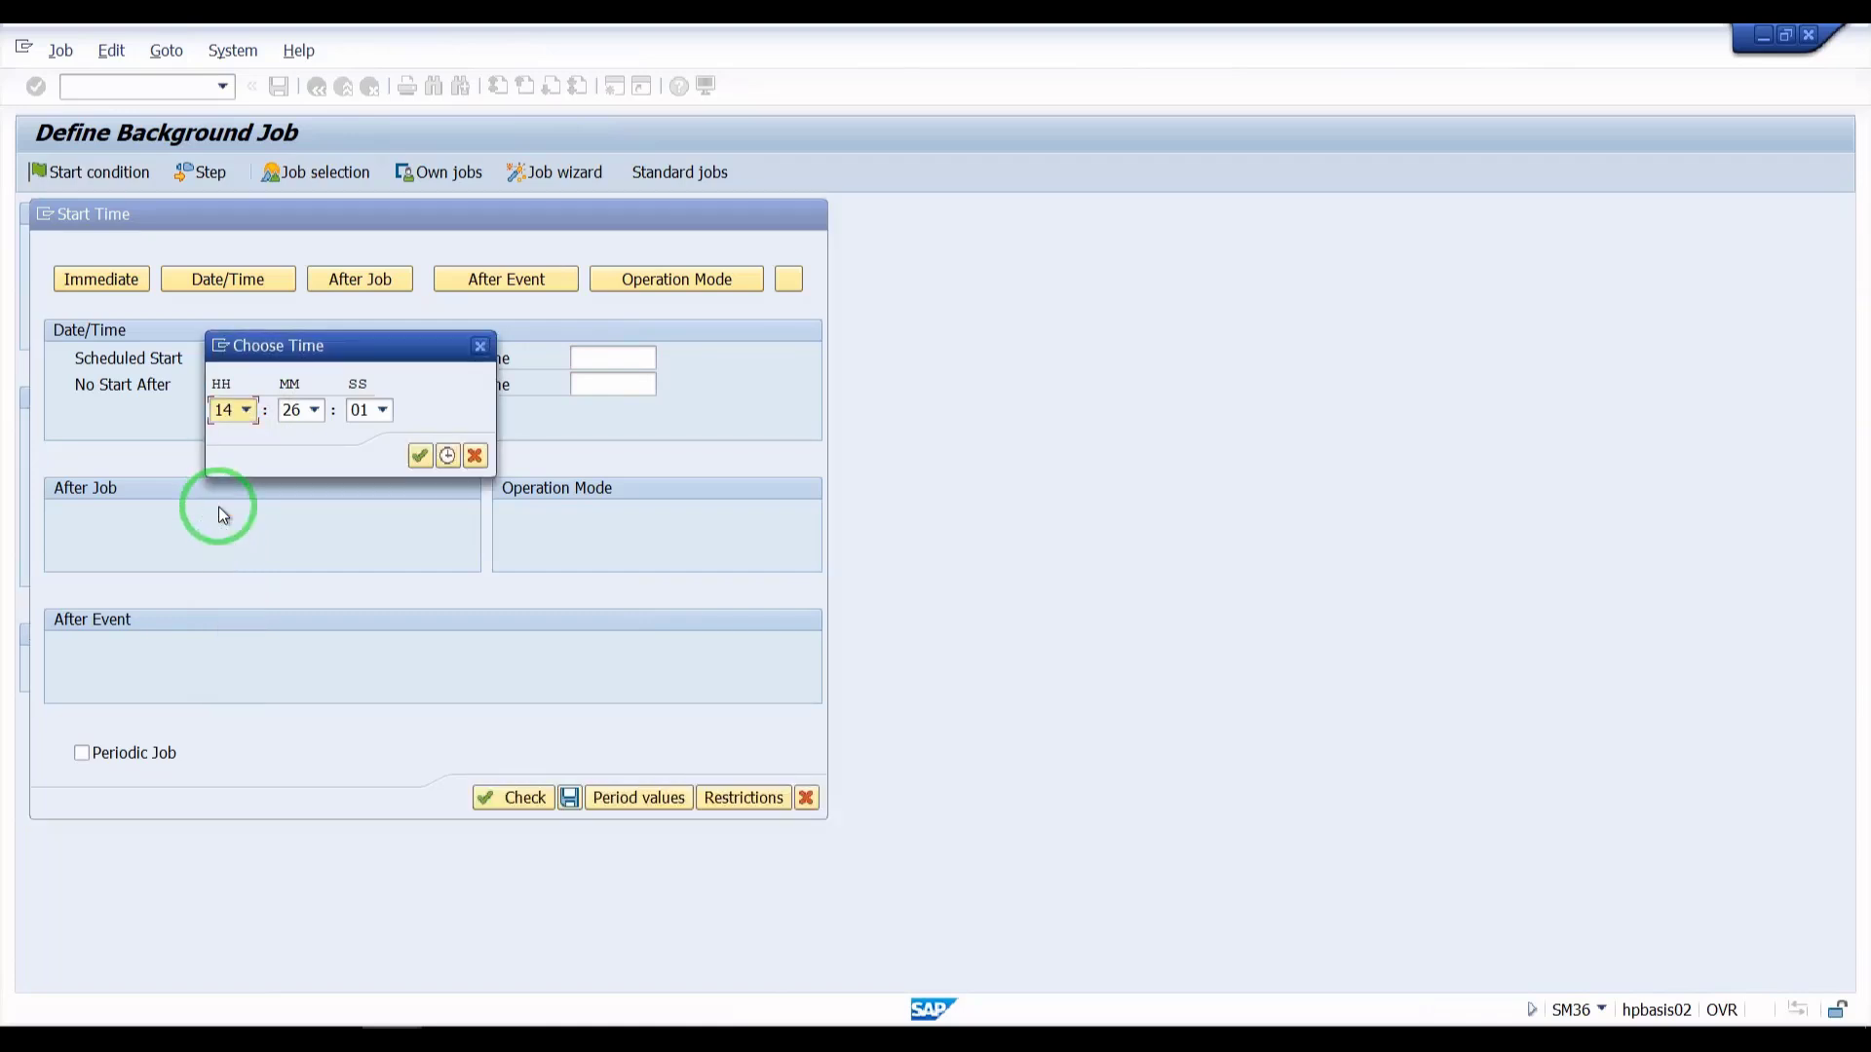
click(315, 411)
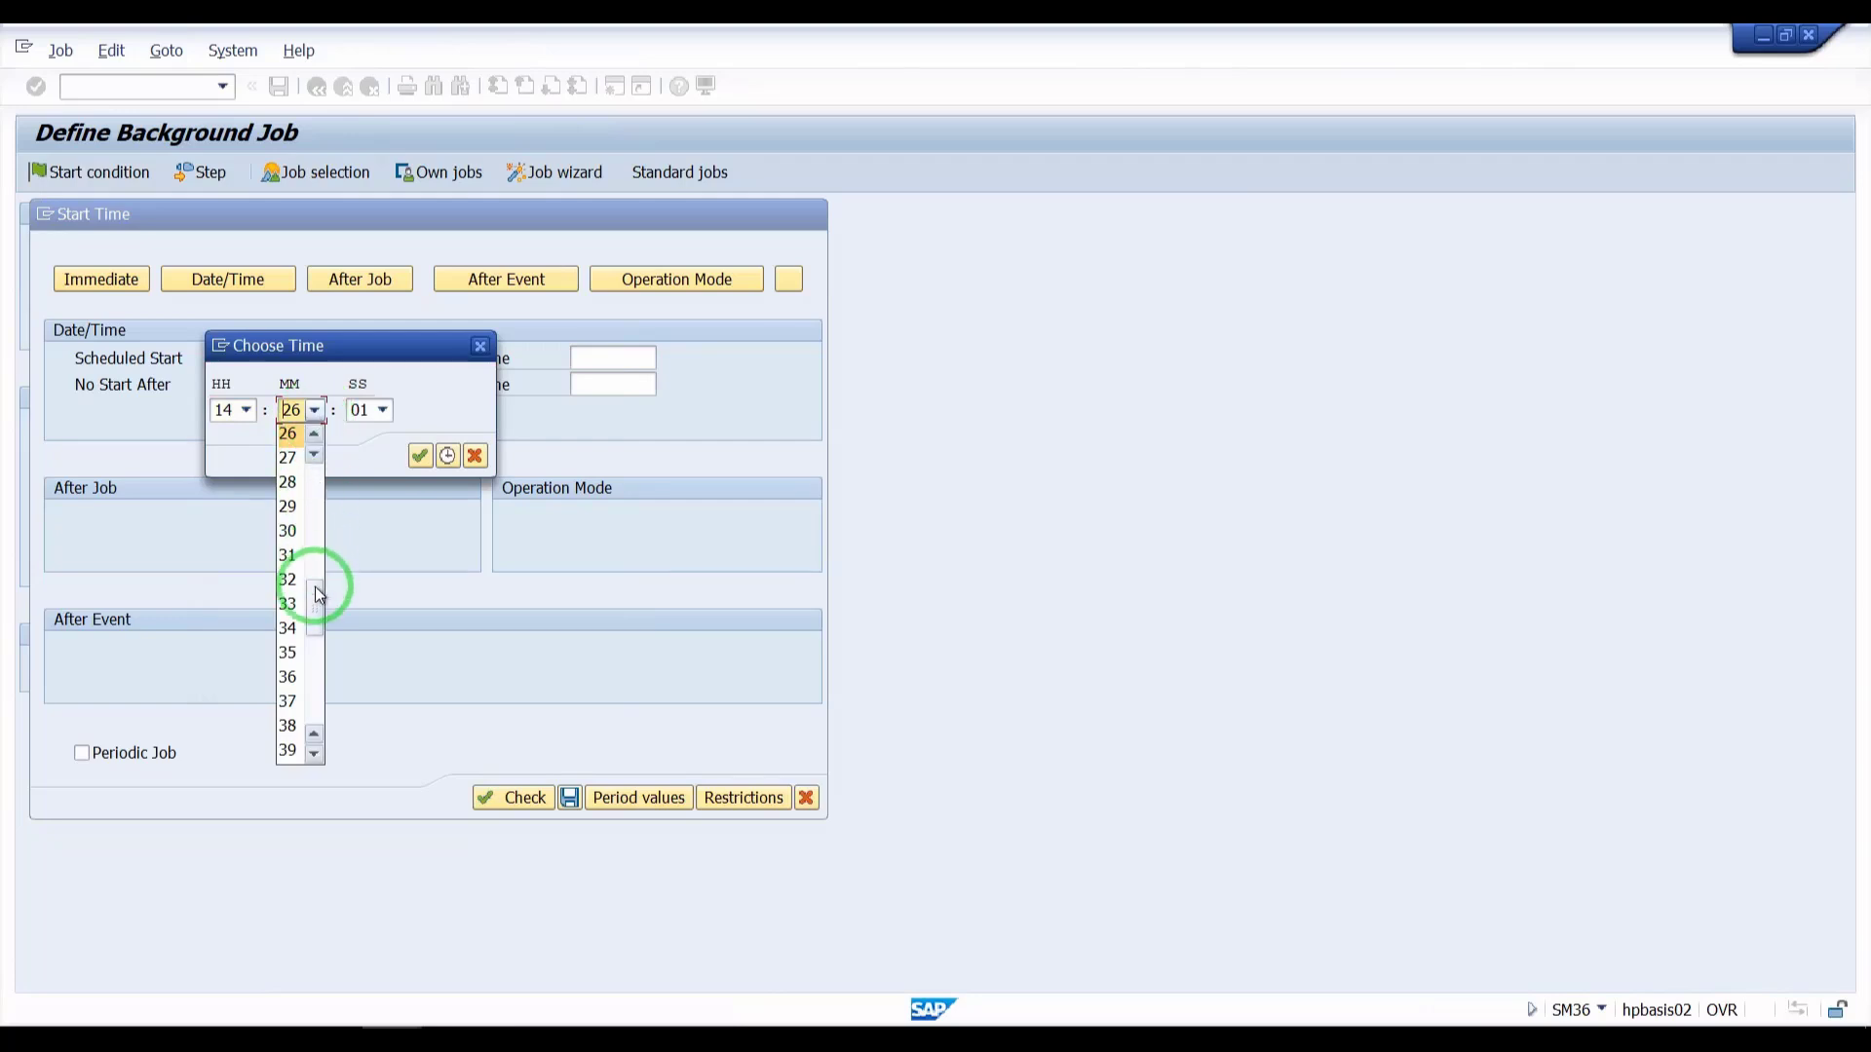
click(315, 705)
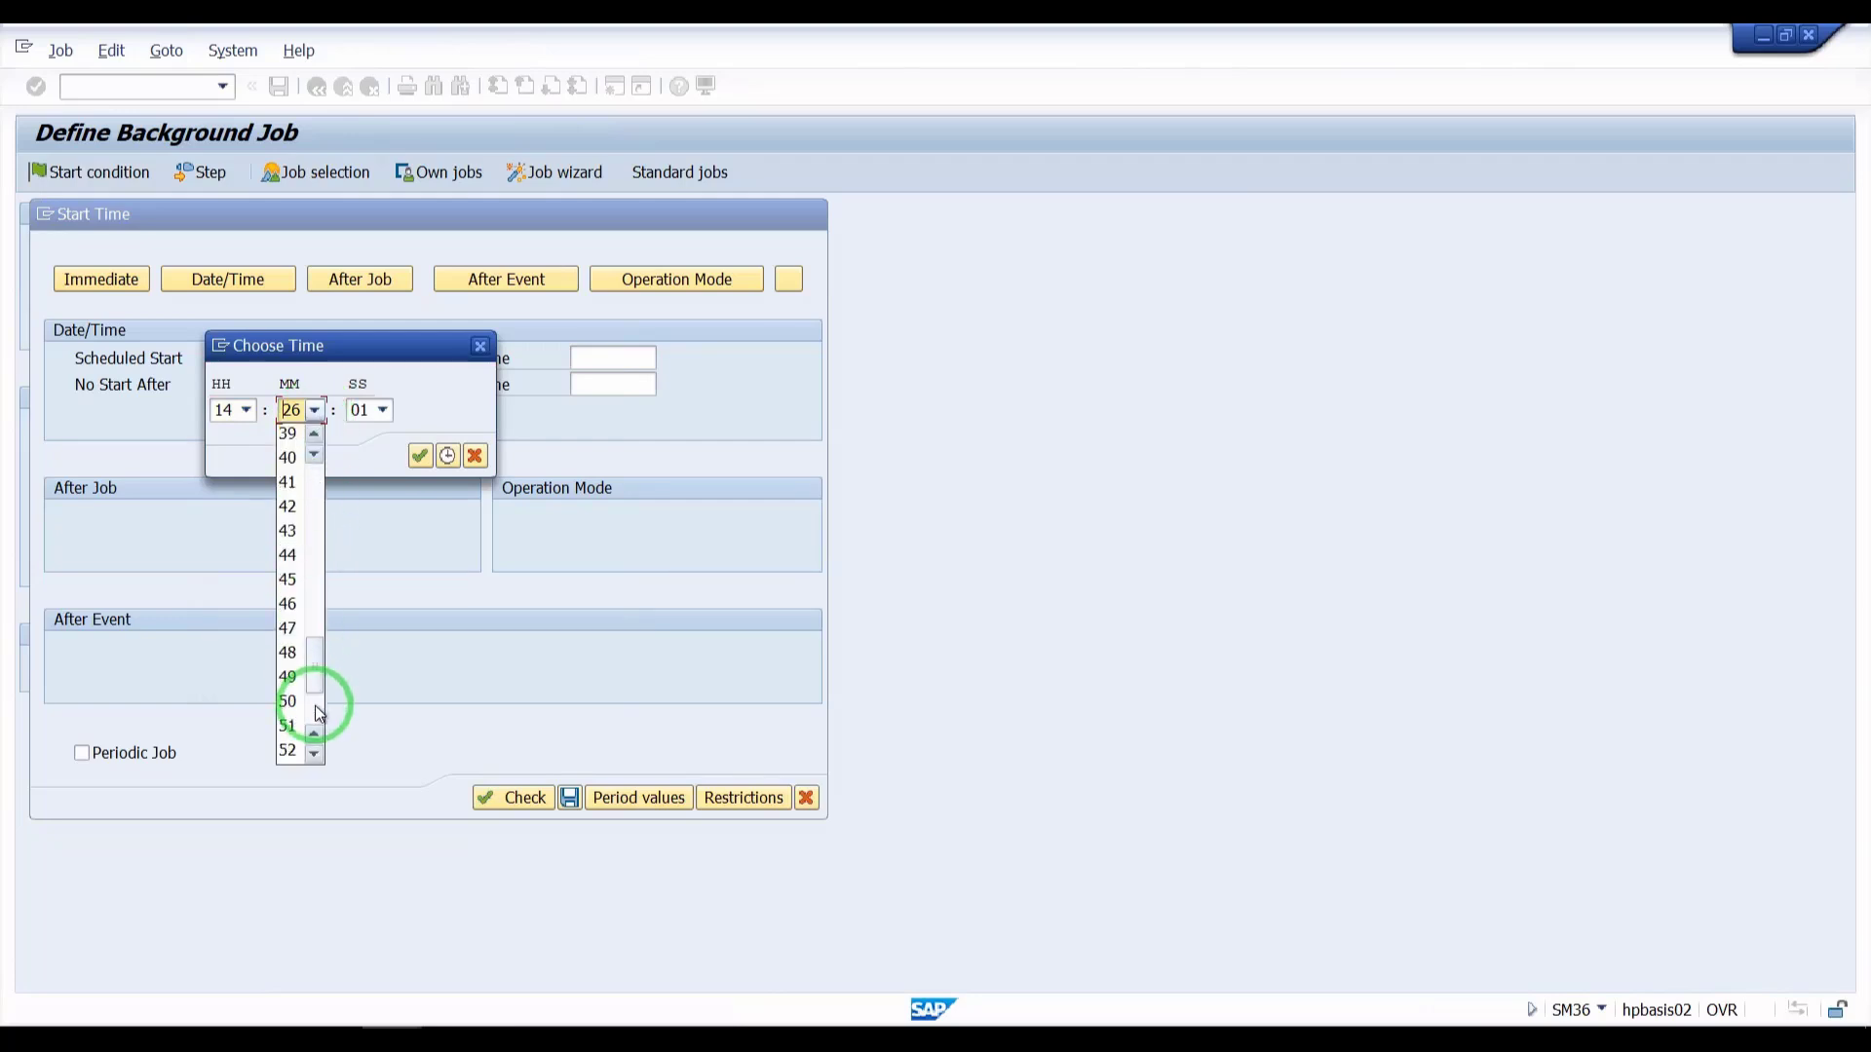
click(315, 705)
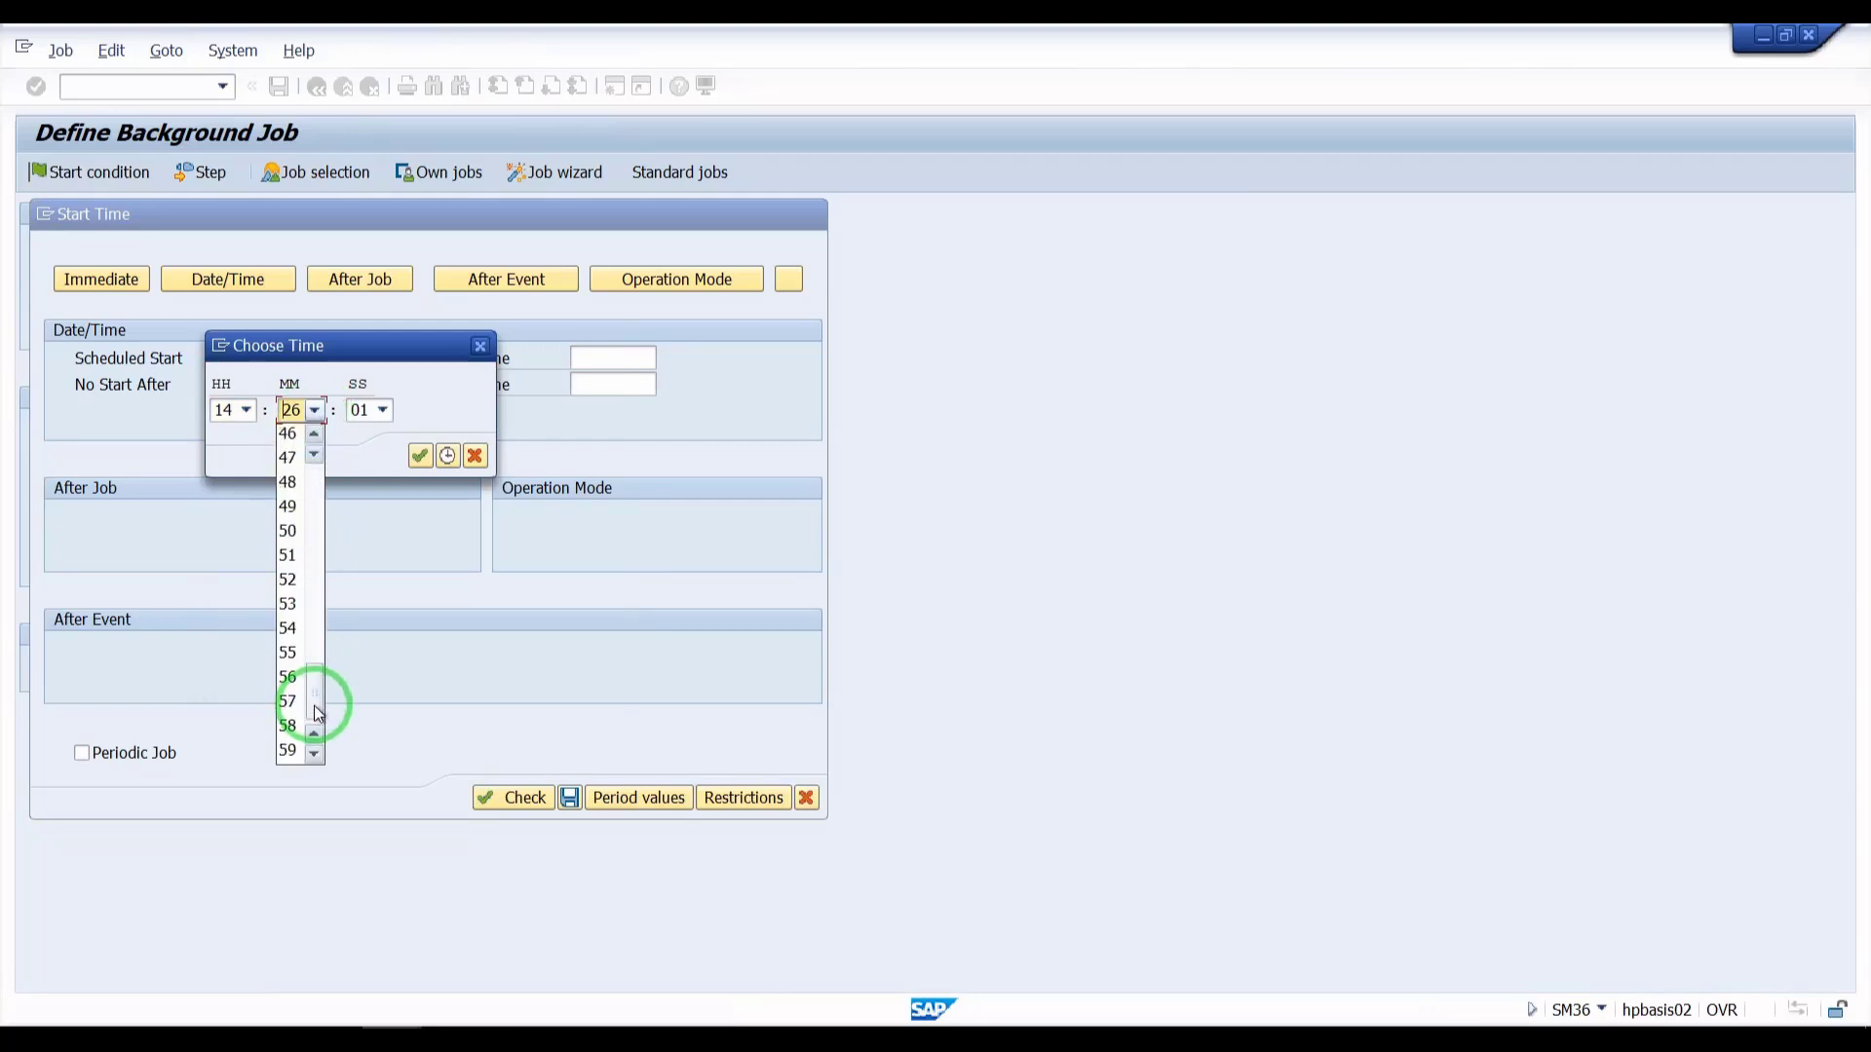
click(288, 725)
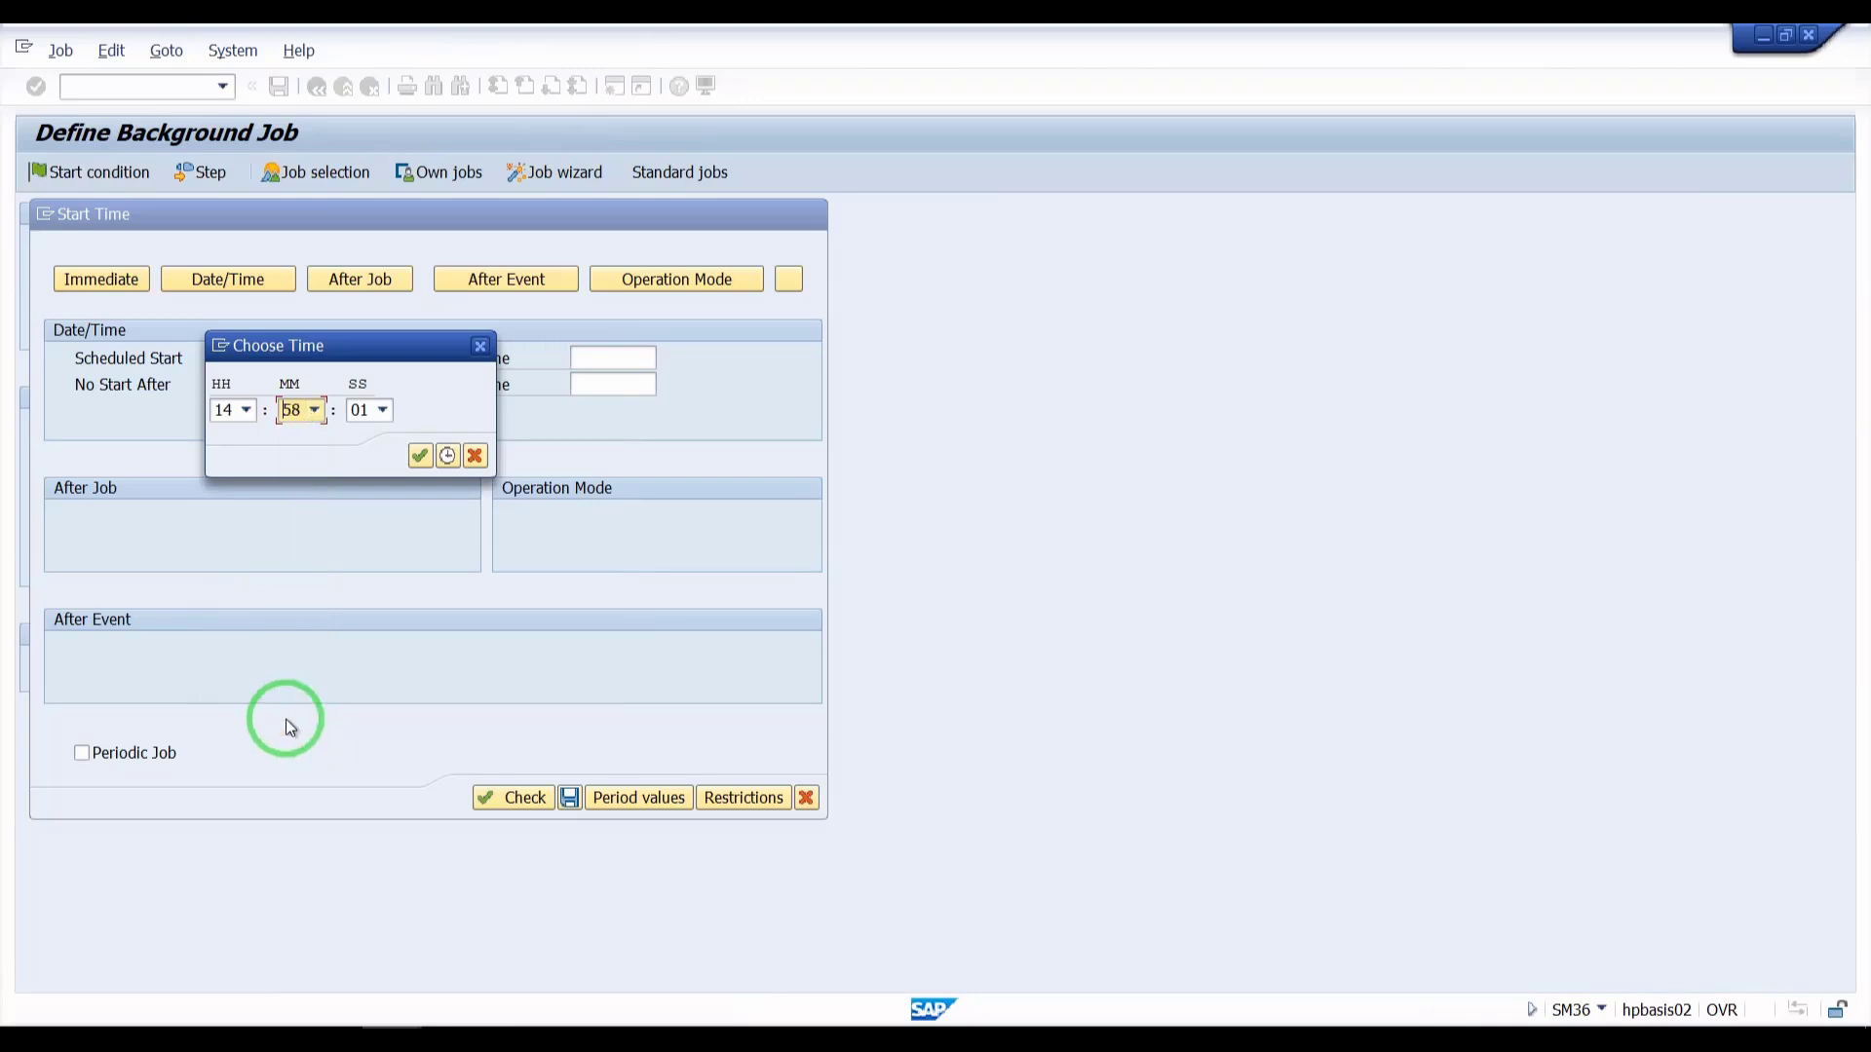
Set the scheduled start time's seconds to 00 and accept the chosen time
click(380, 409)
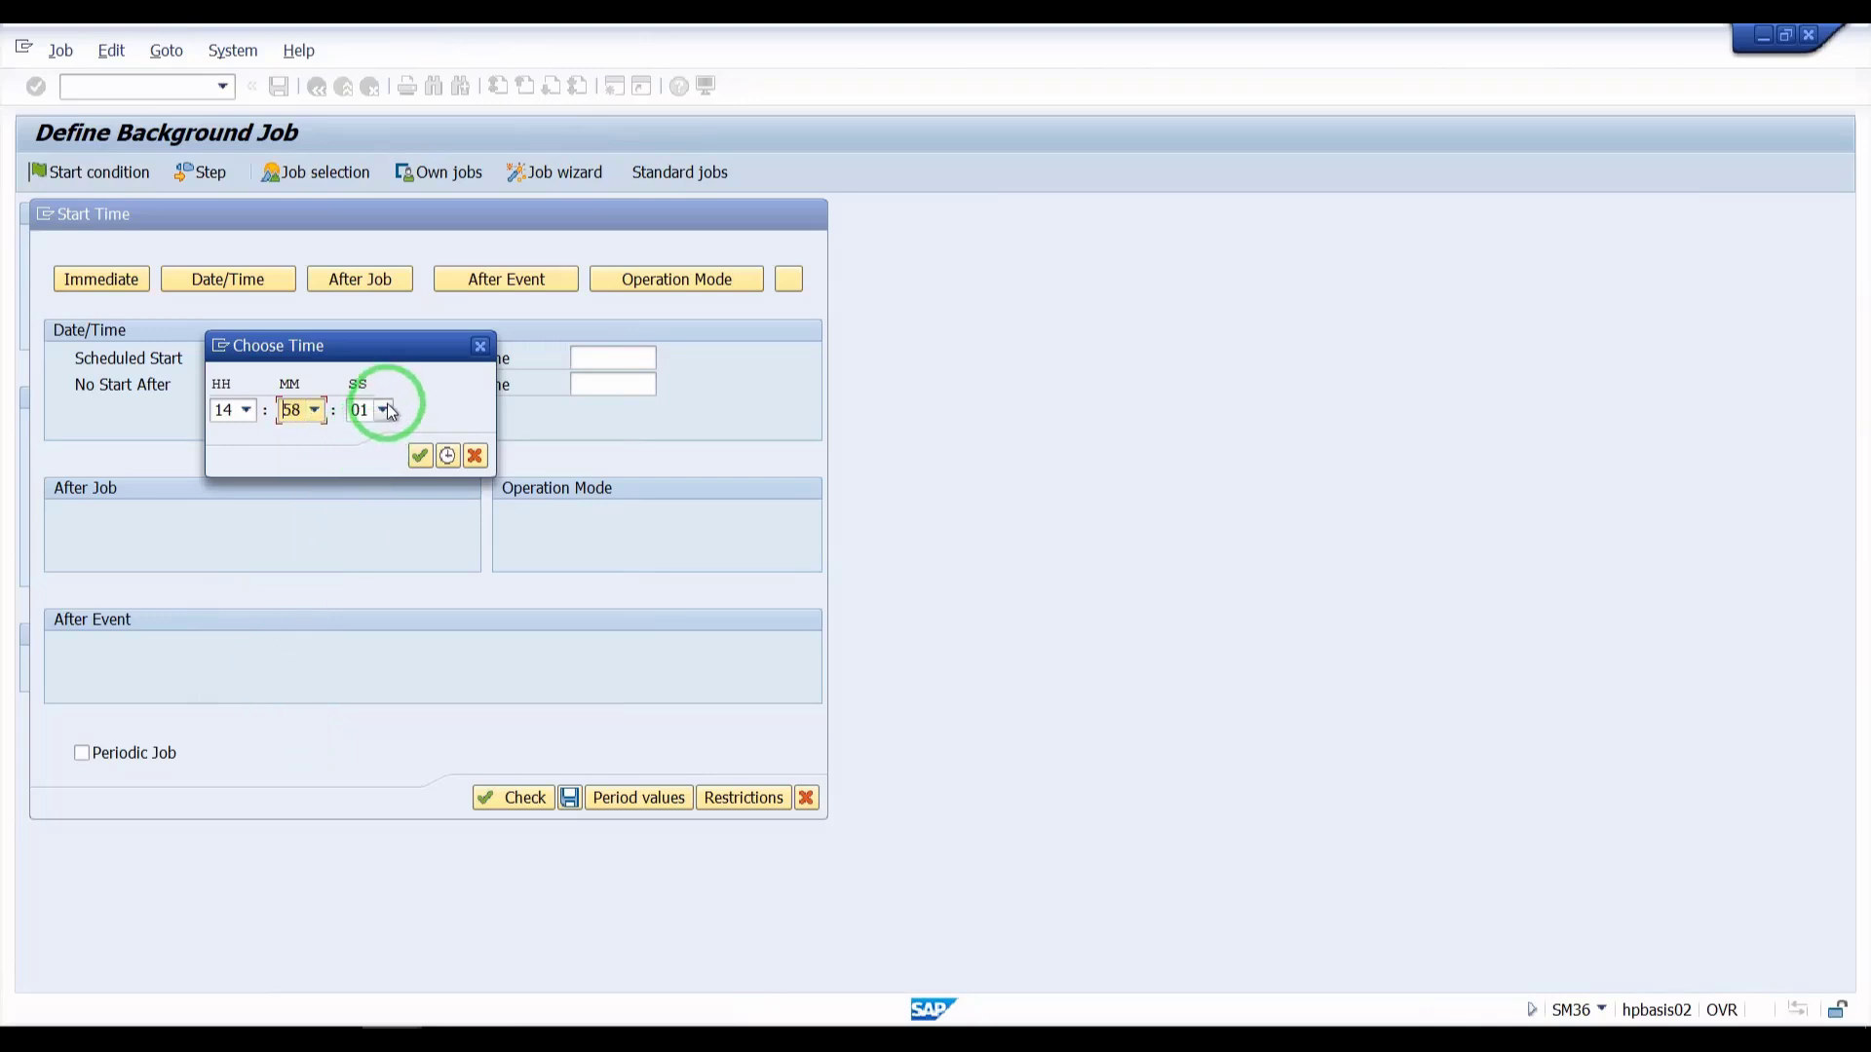
click(386, 456)
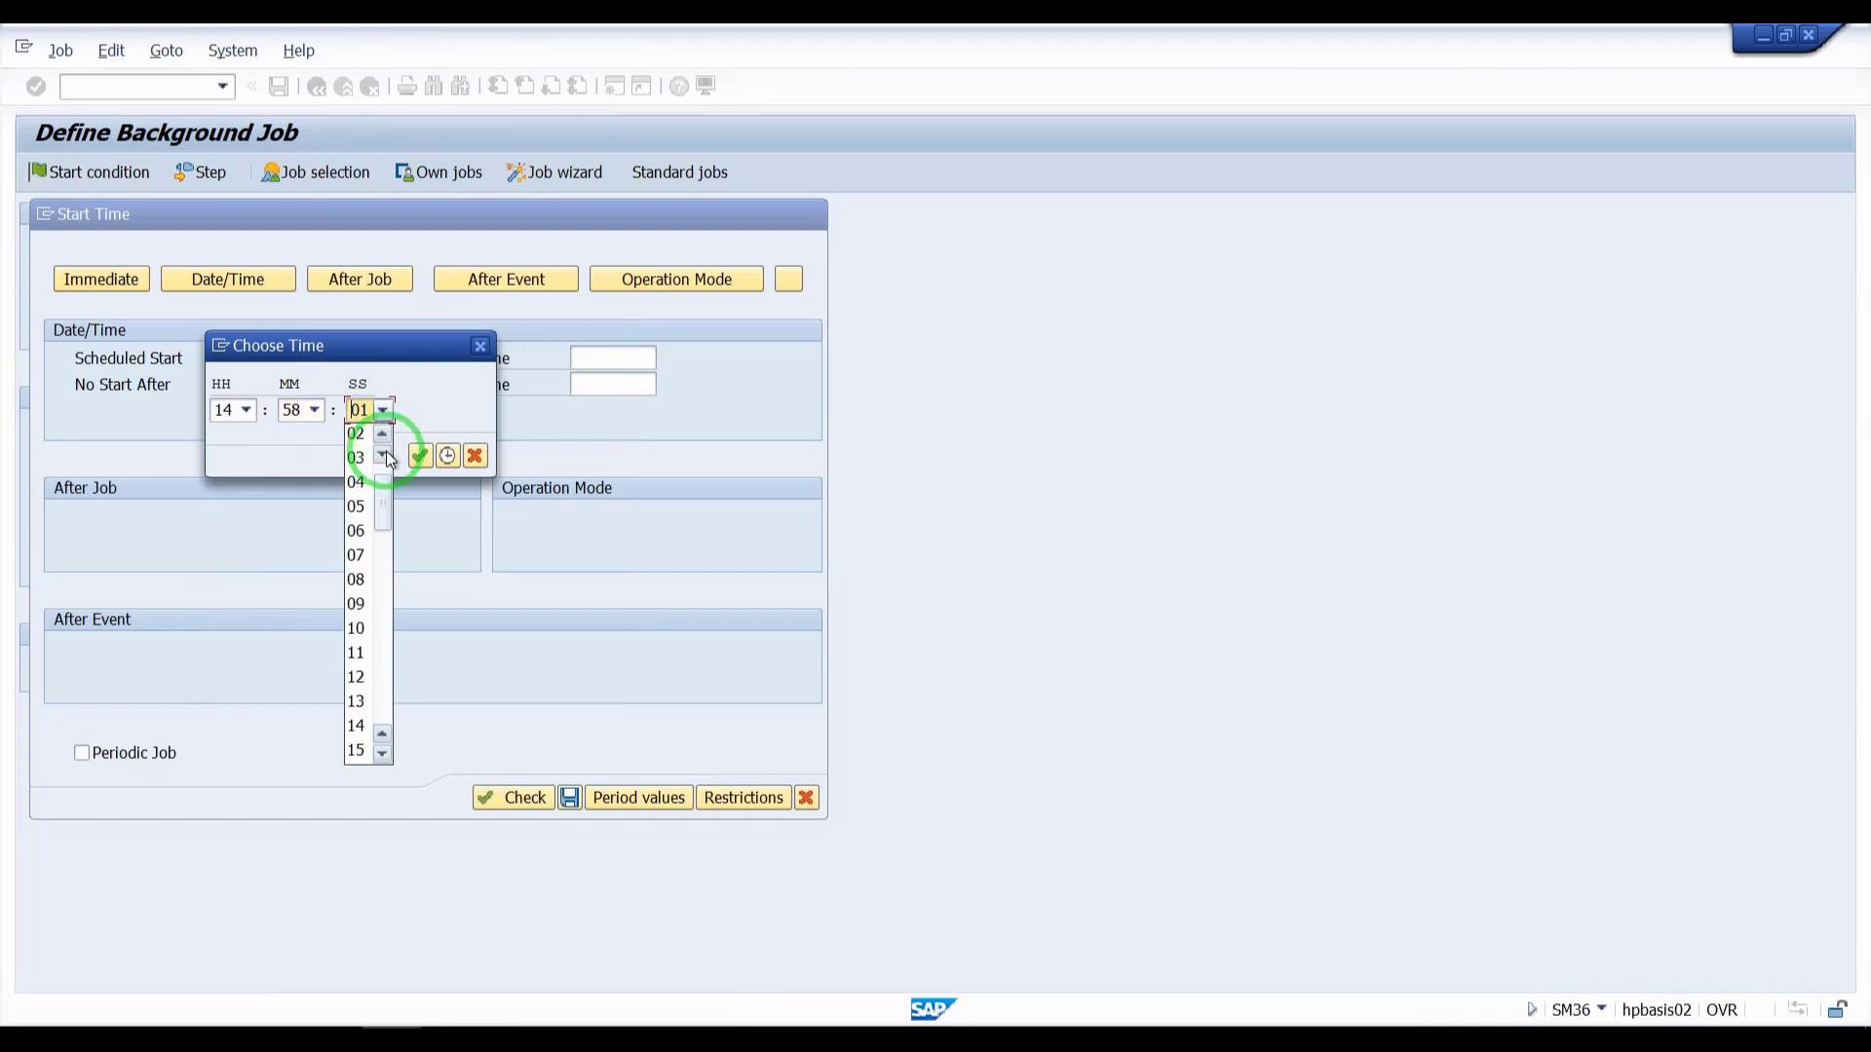
click(386, 456)
click(386, 456)
click(388, 458)
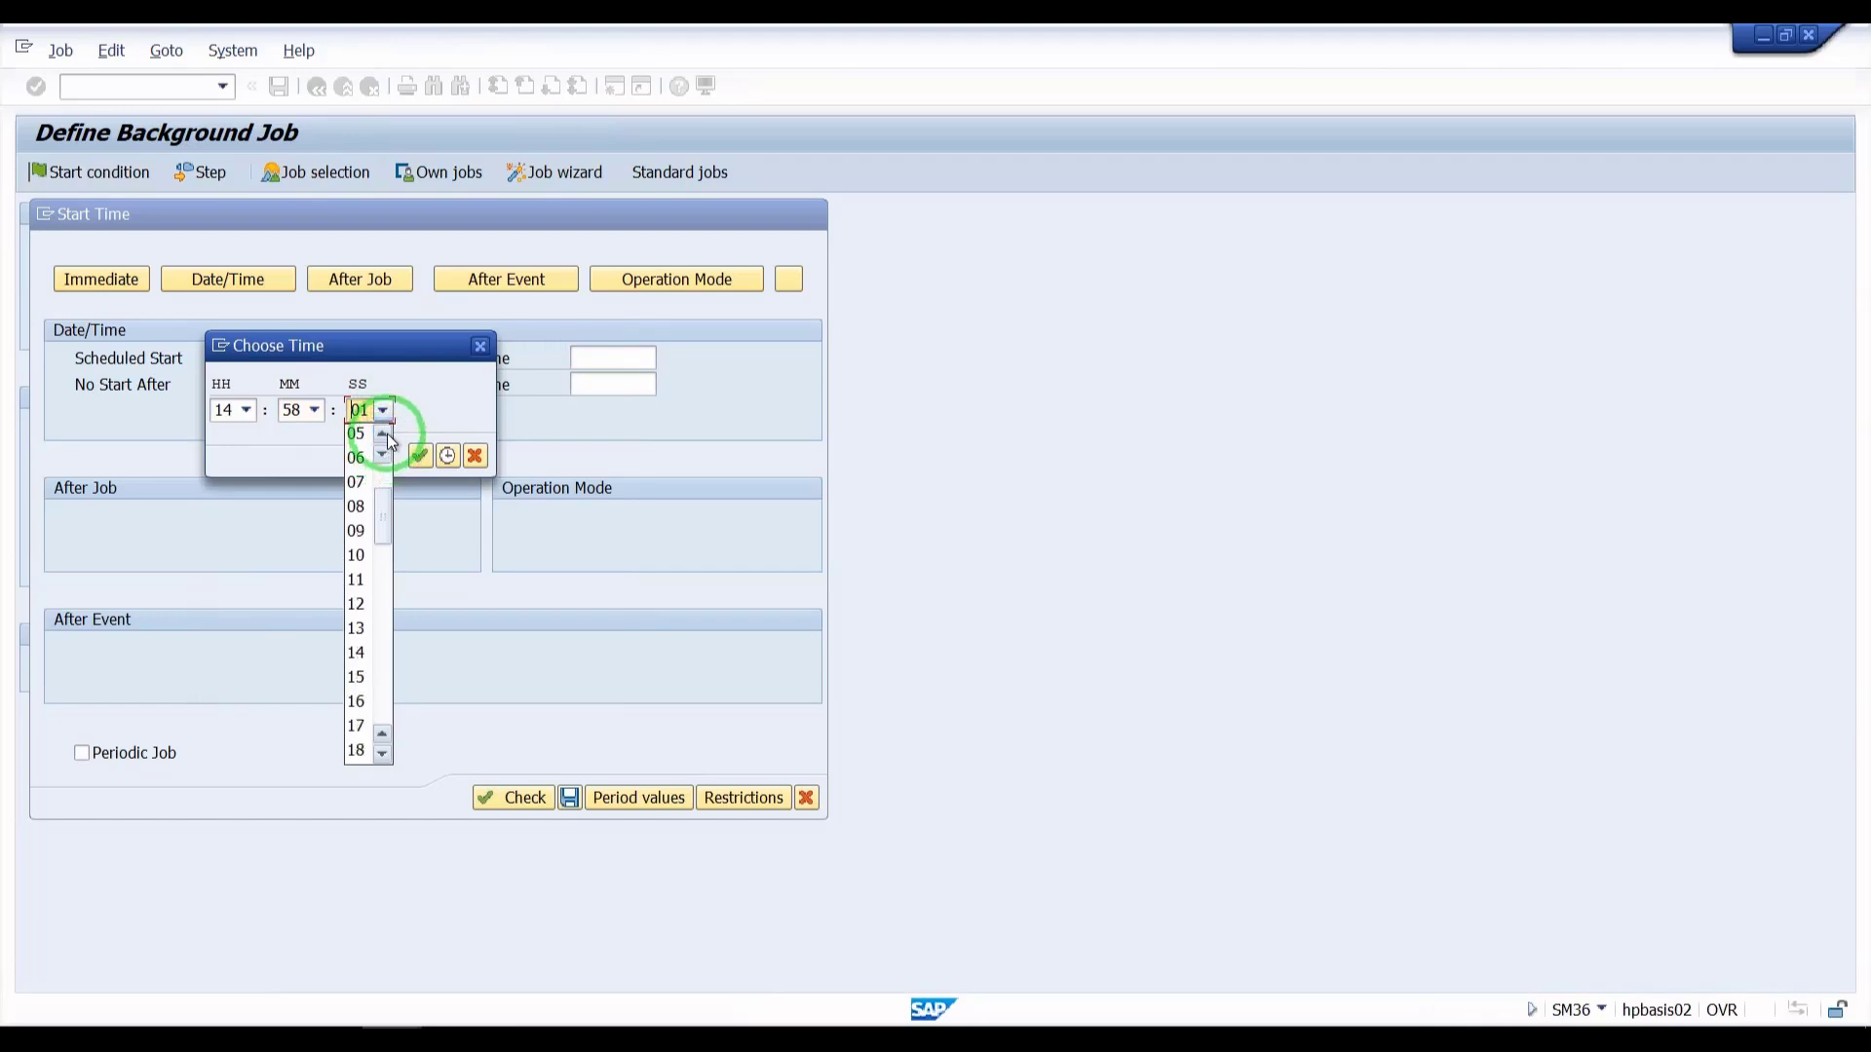
click(386, 436)
click(386, 437)
click(387, 437)
click(386, 436)
click(387, 436)
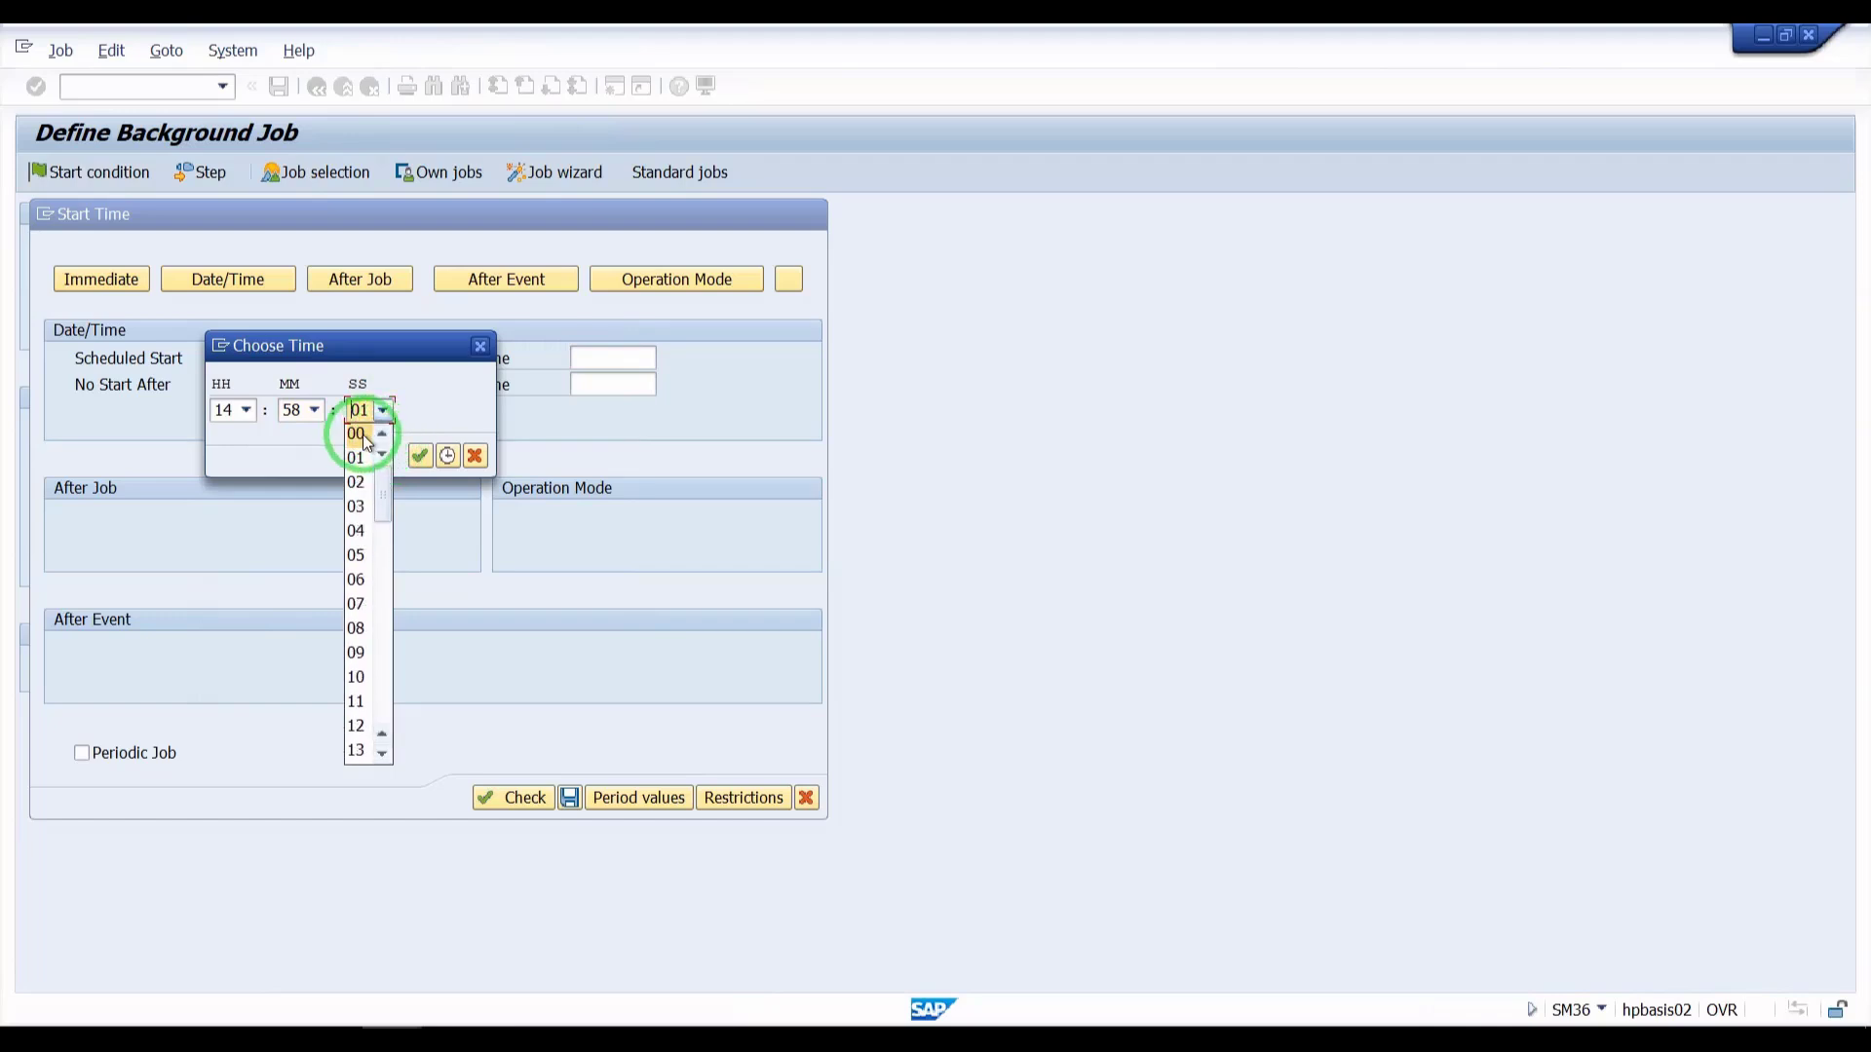
click(363, 434)
click(426, 456)
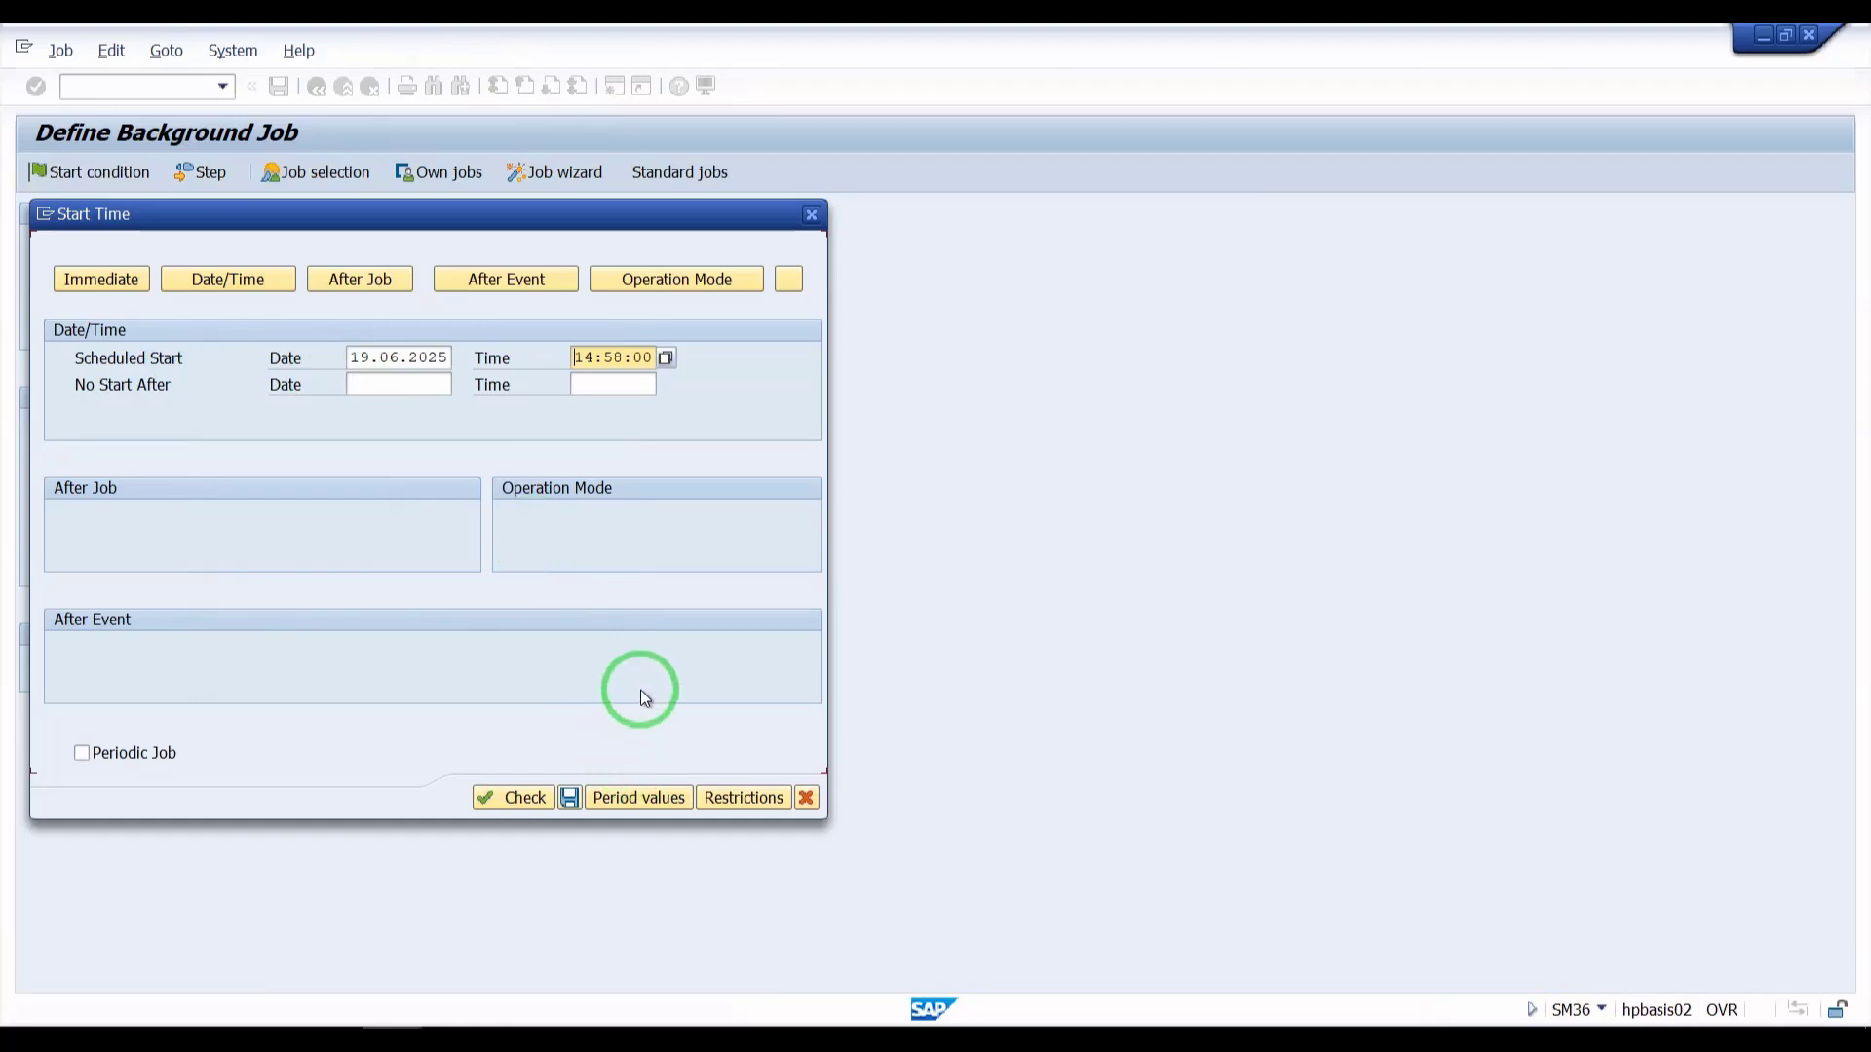
Make the job periodic with an hourly period, and check and save both the period values and the start condition
click(633, 799)
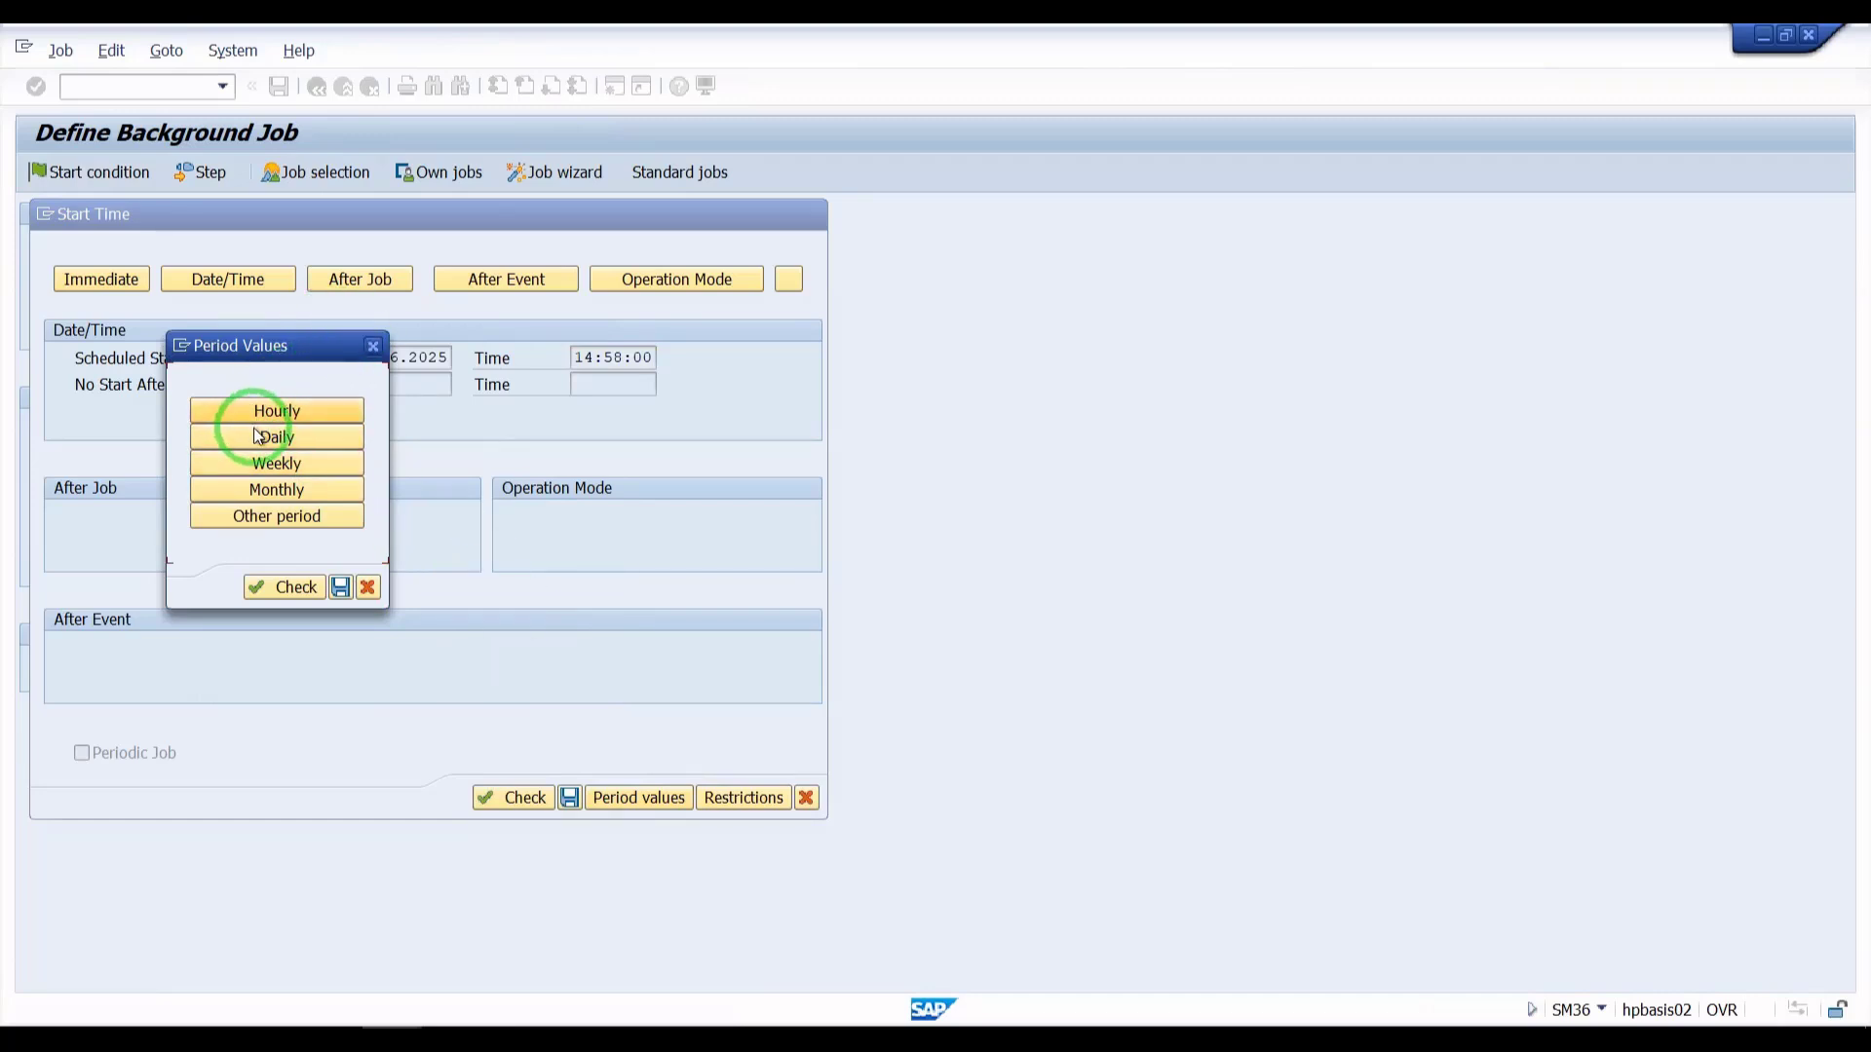
click(263, 490)
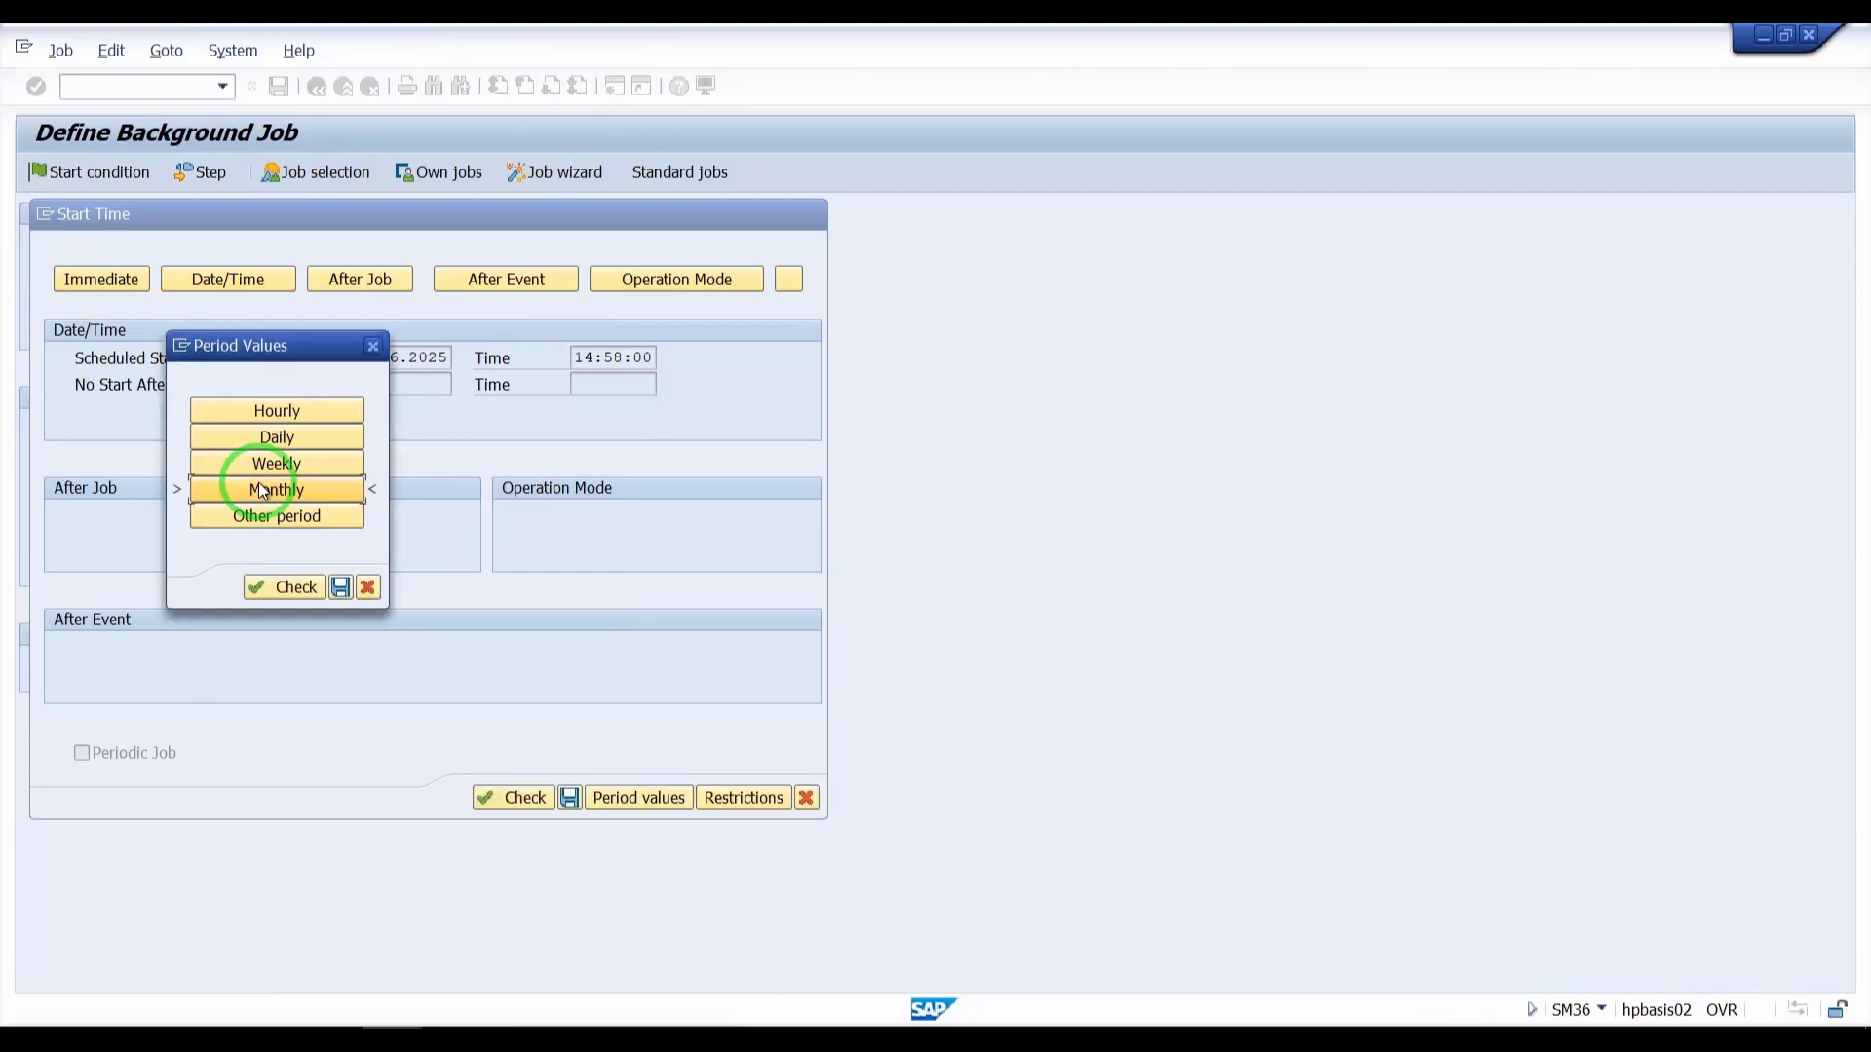
click(273, 412)
click(275, 440)
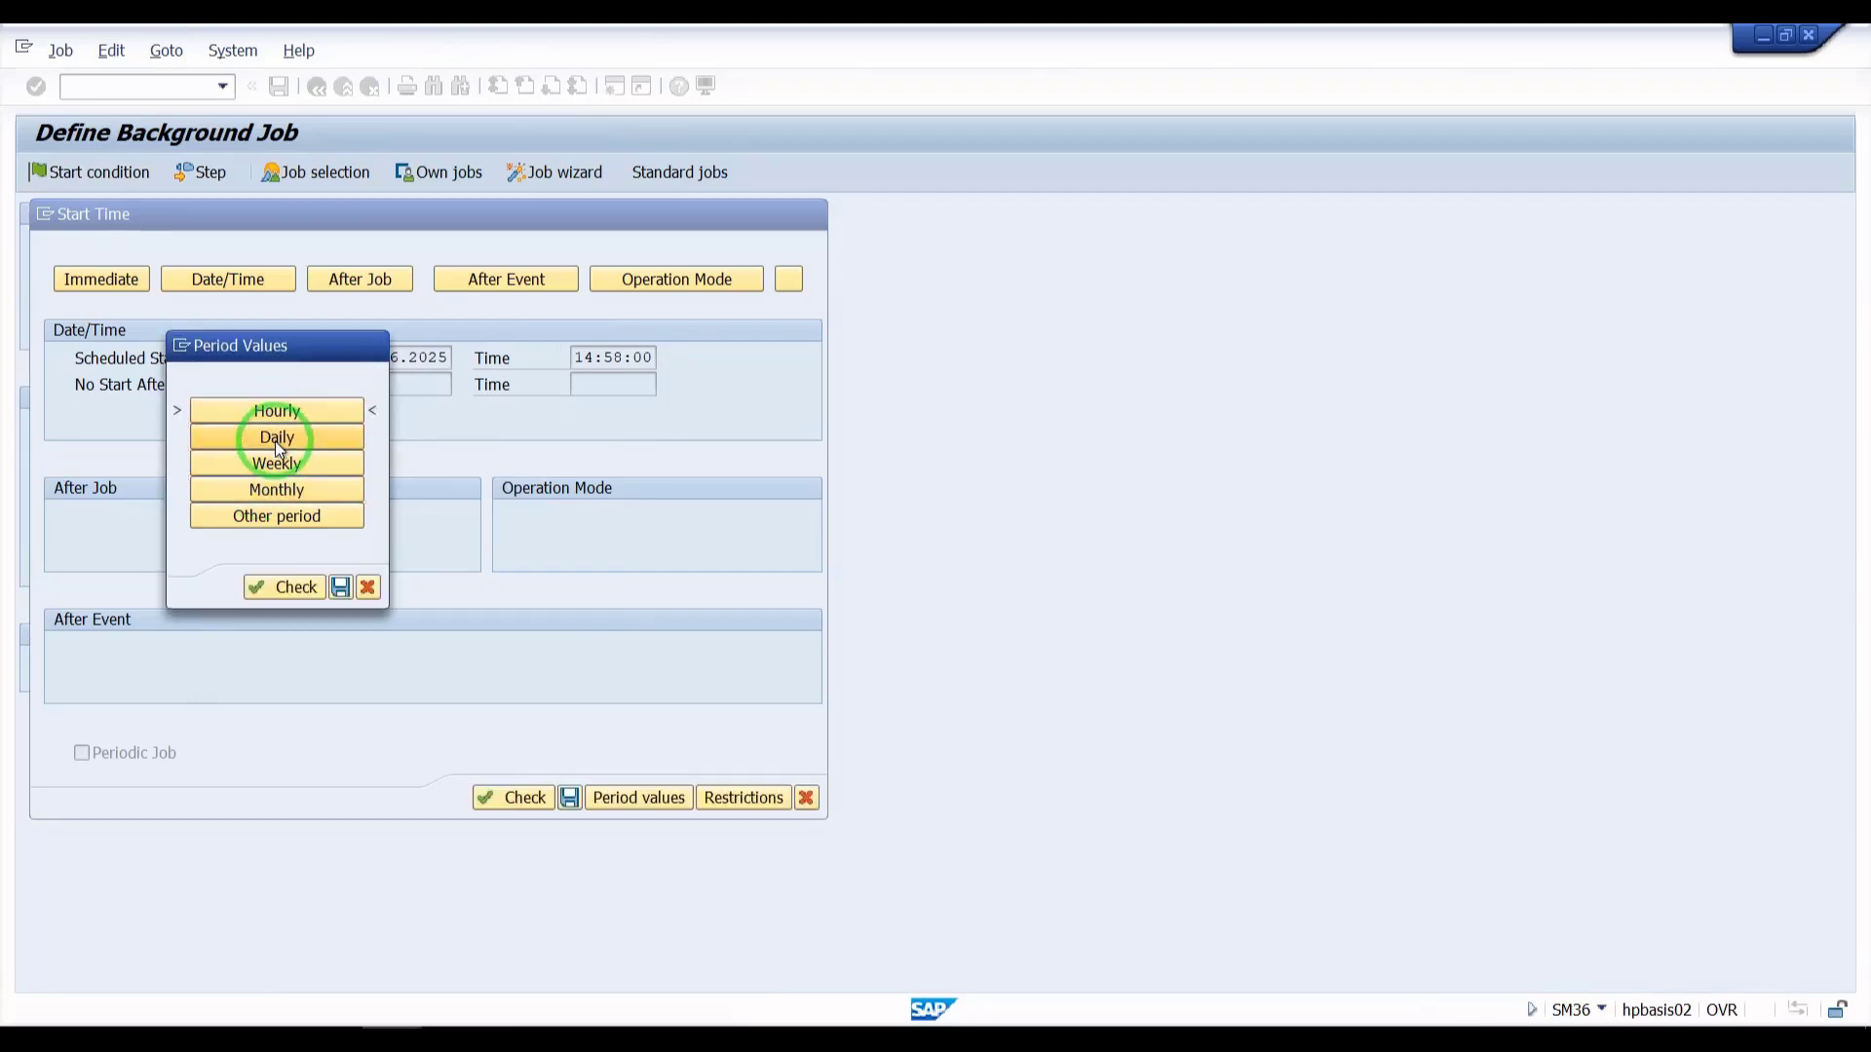
click(278, 411)
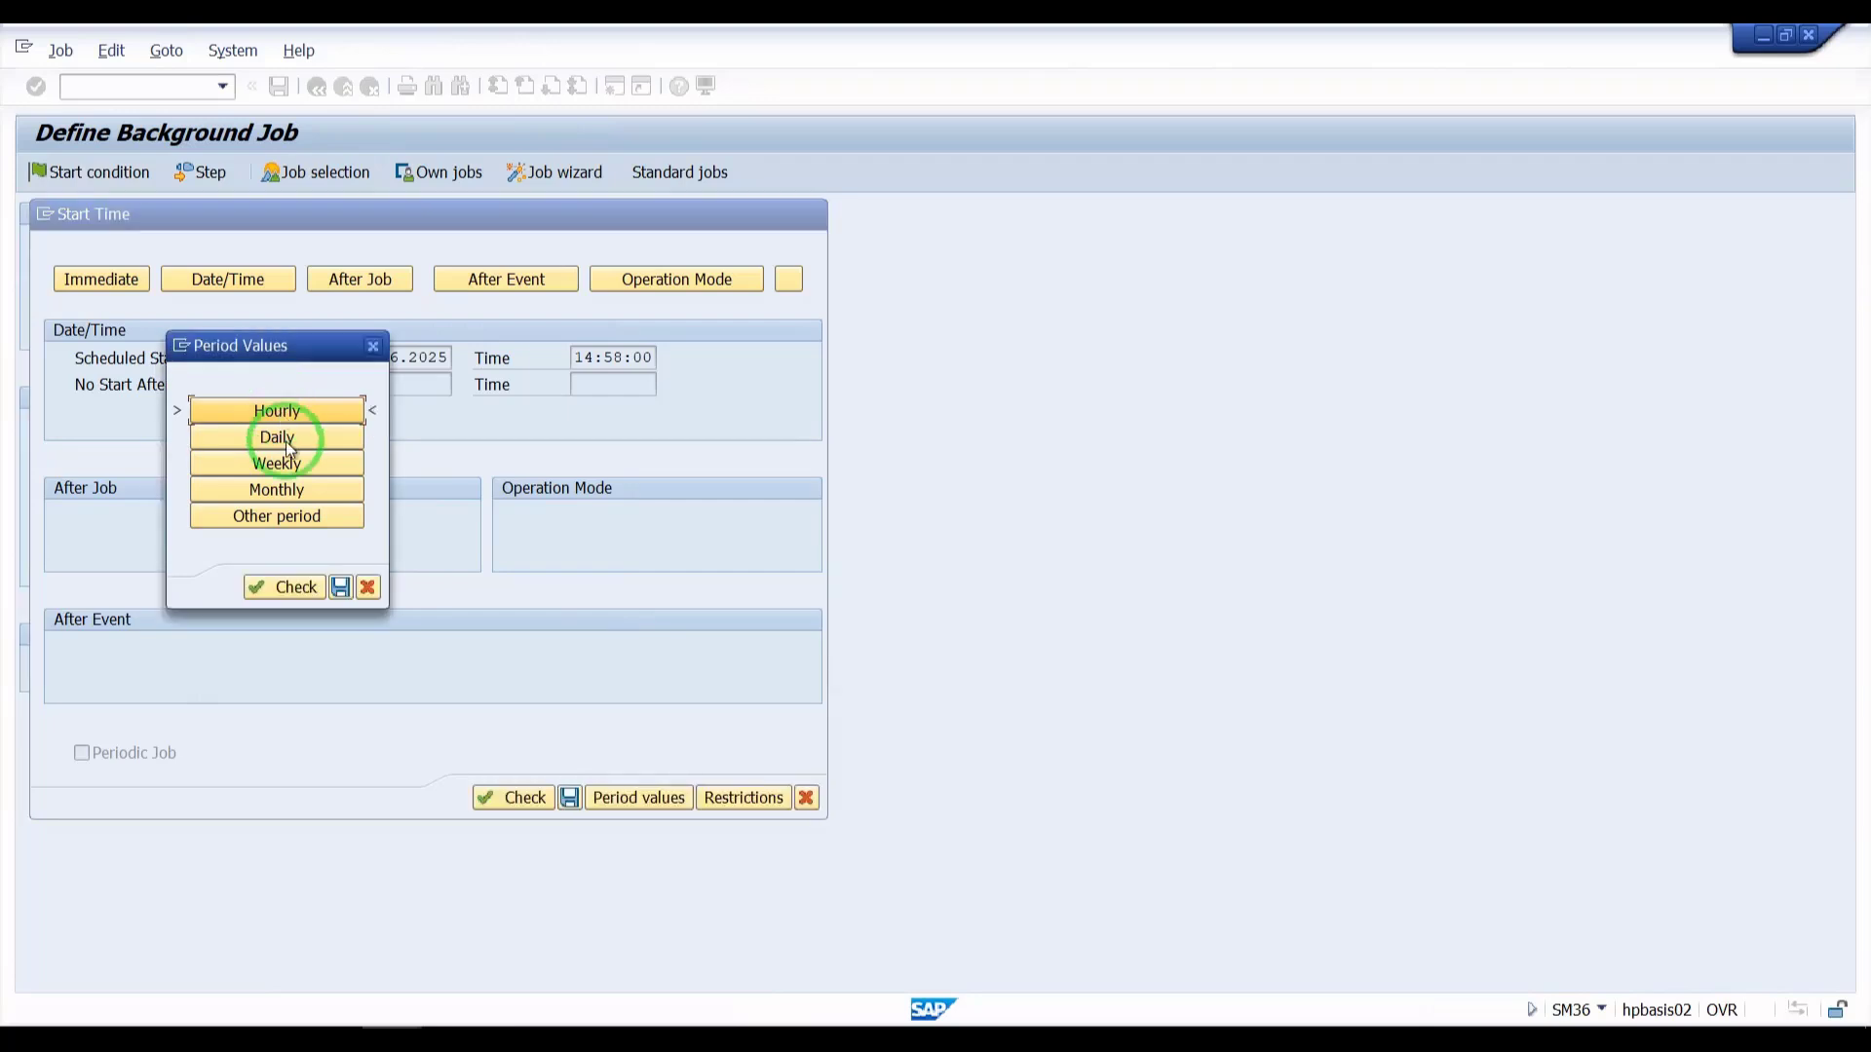
click(278, 587)
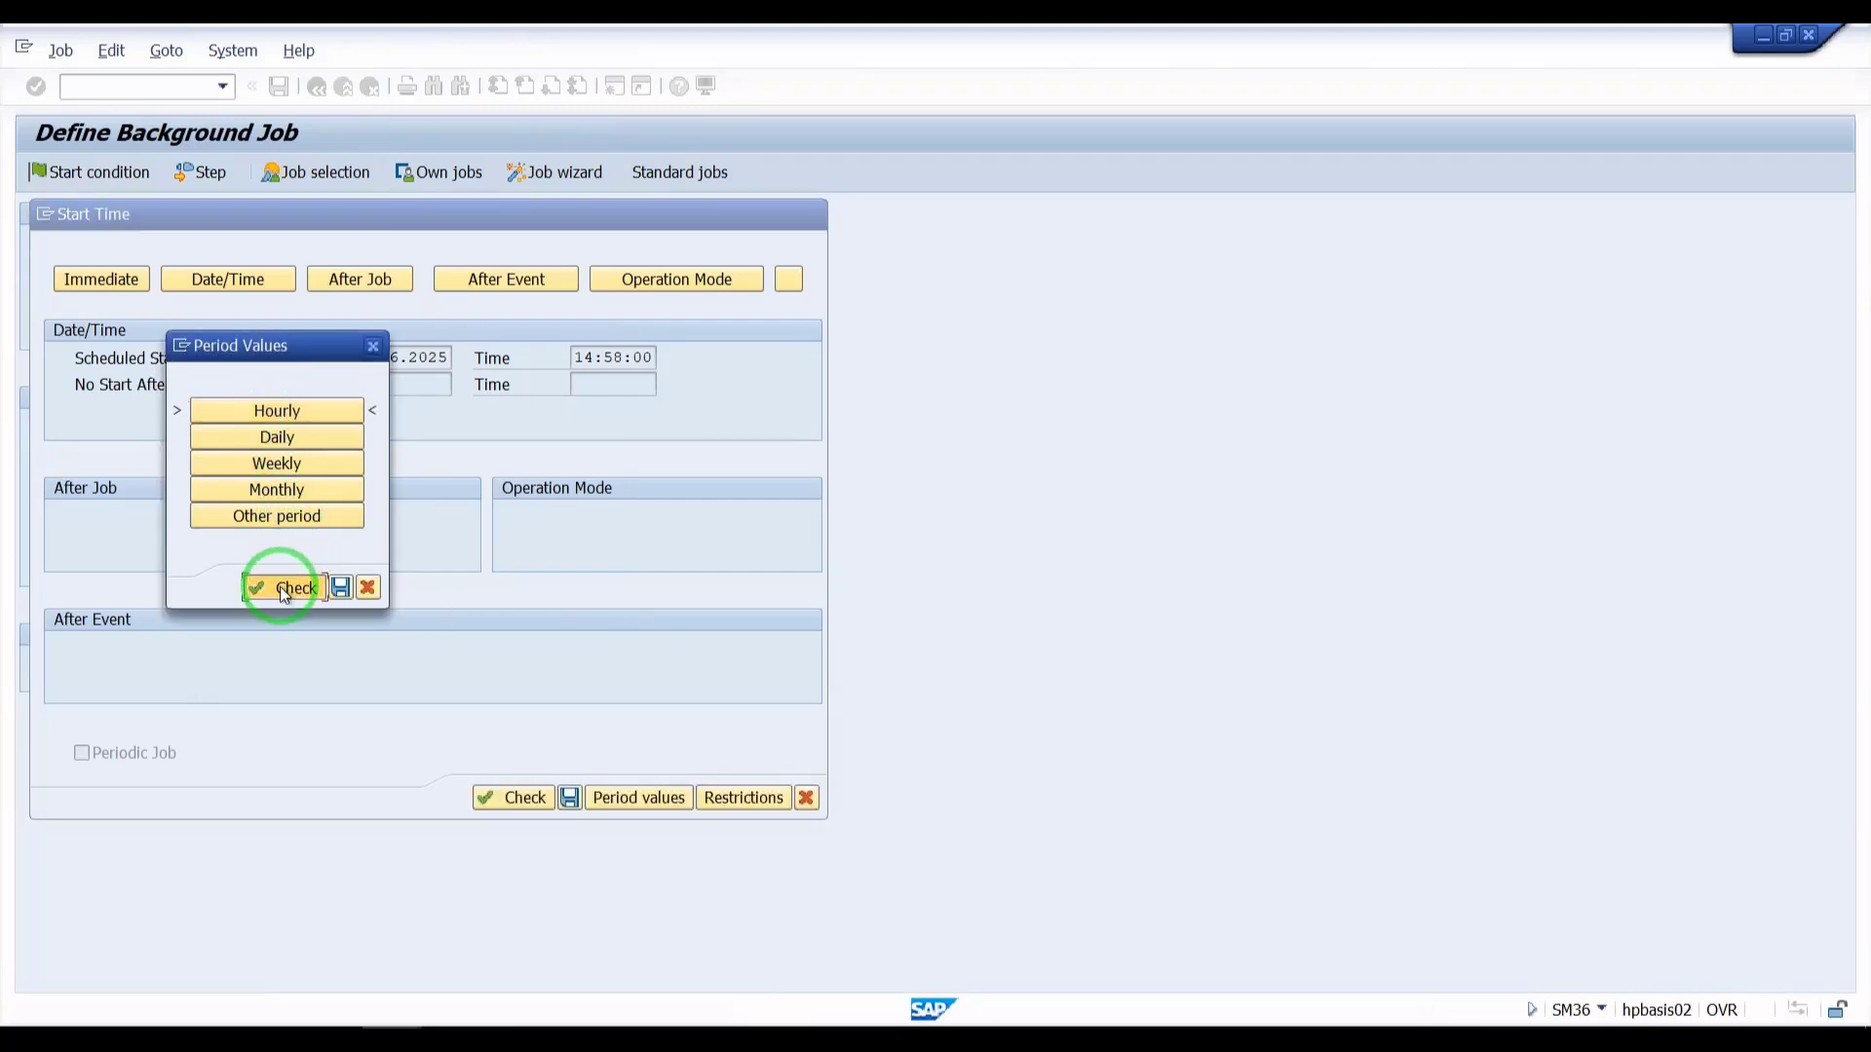
click(340, 588)
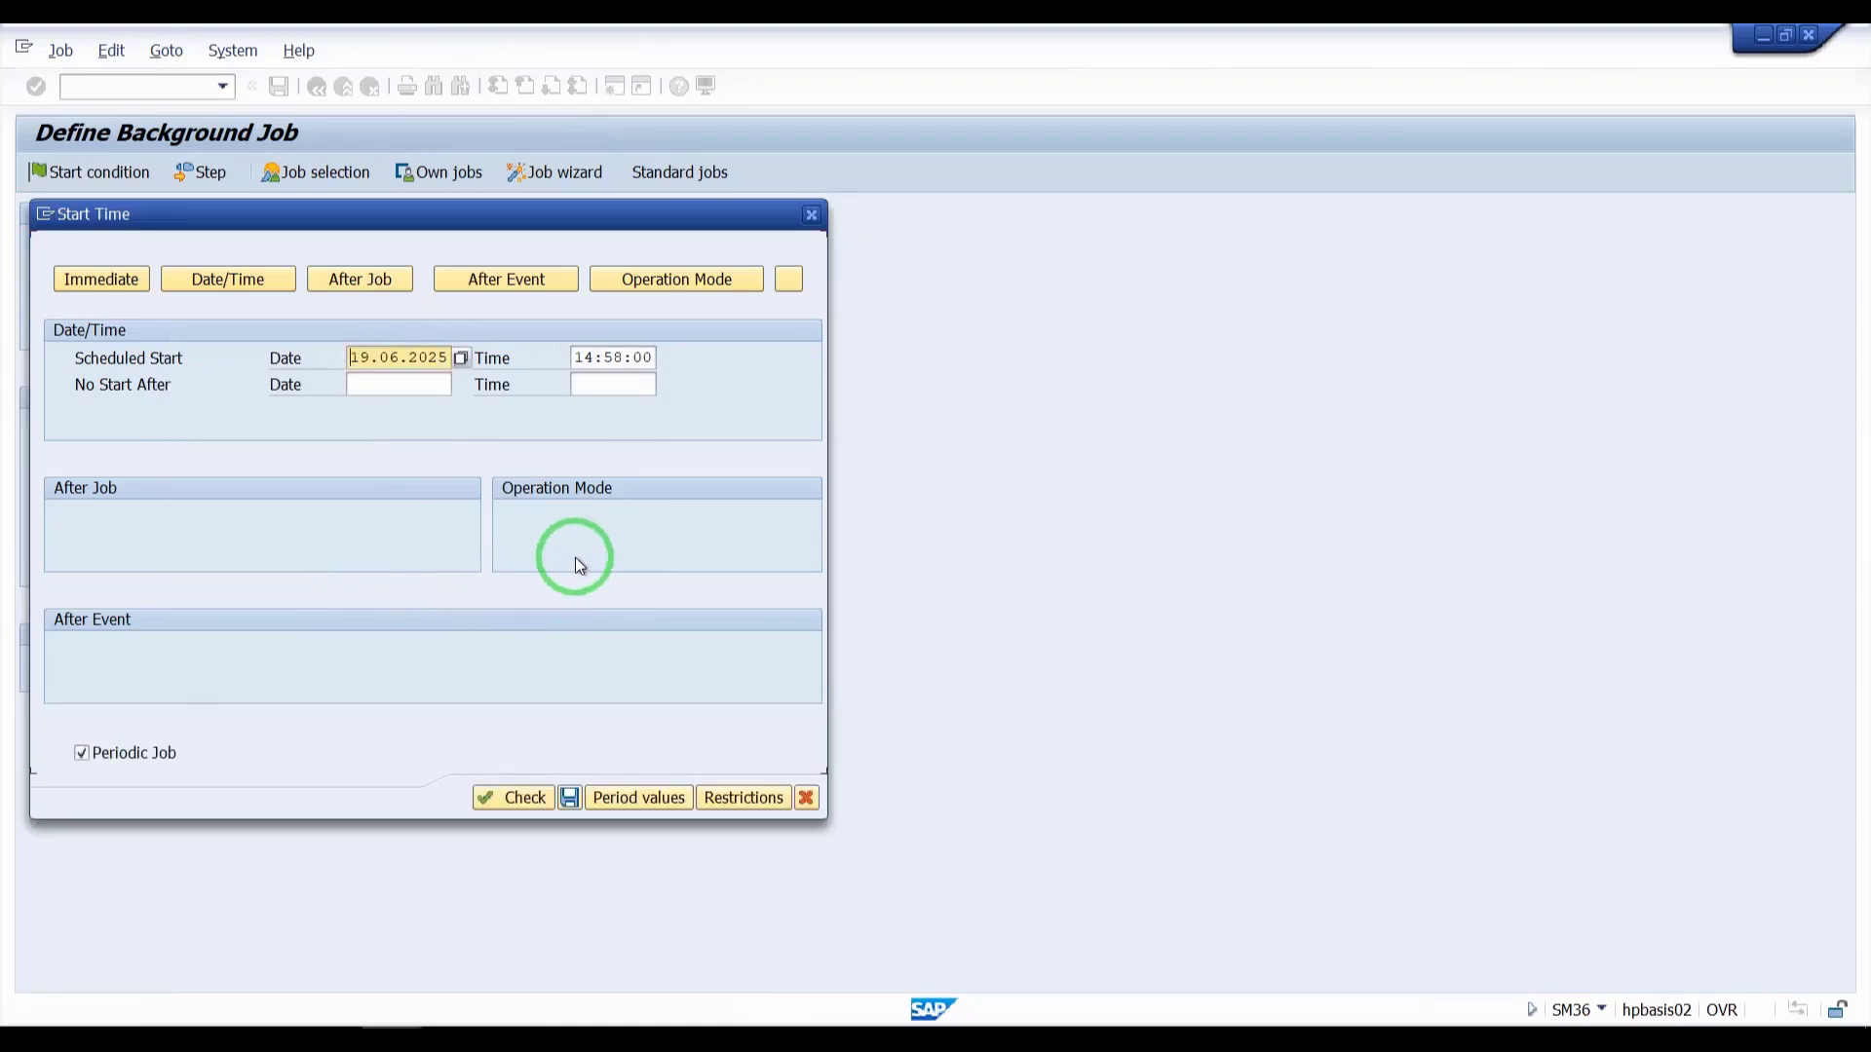
click(521, 809)
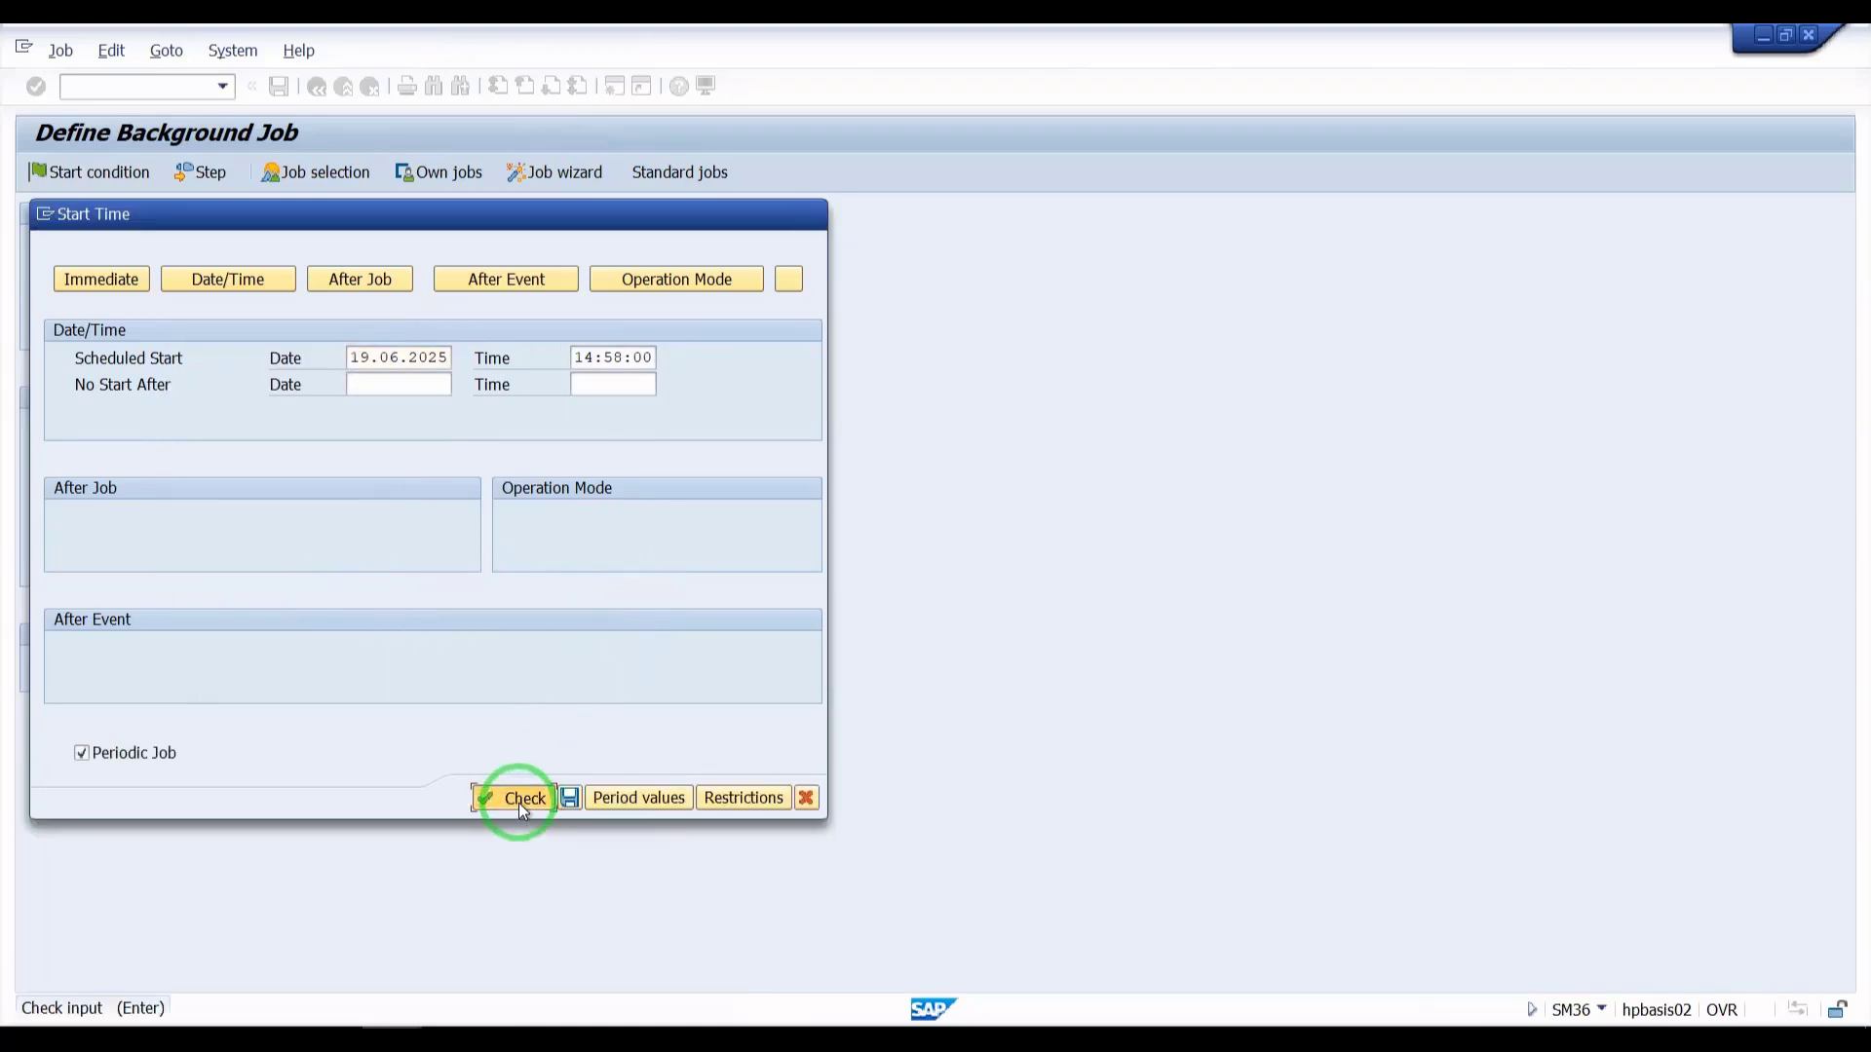
click(570, 799)
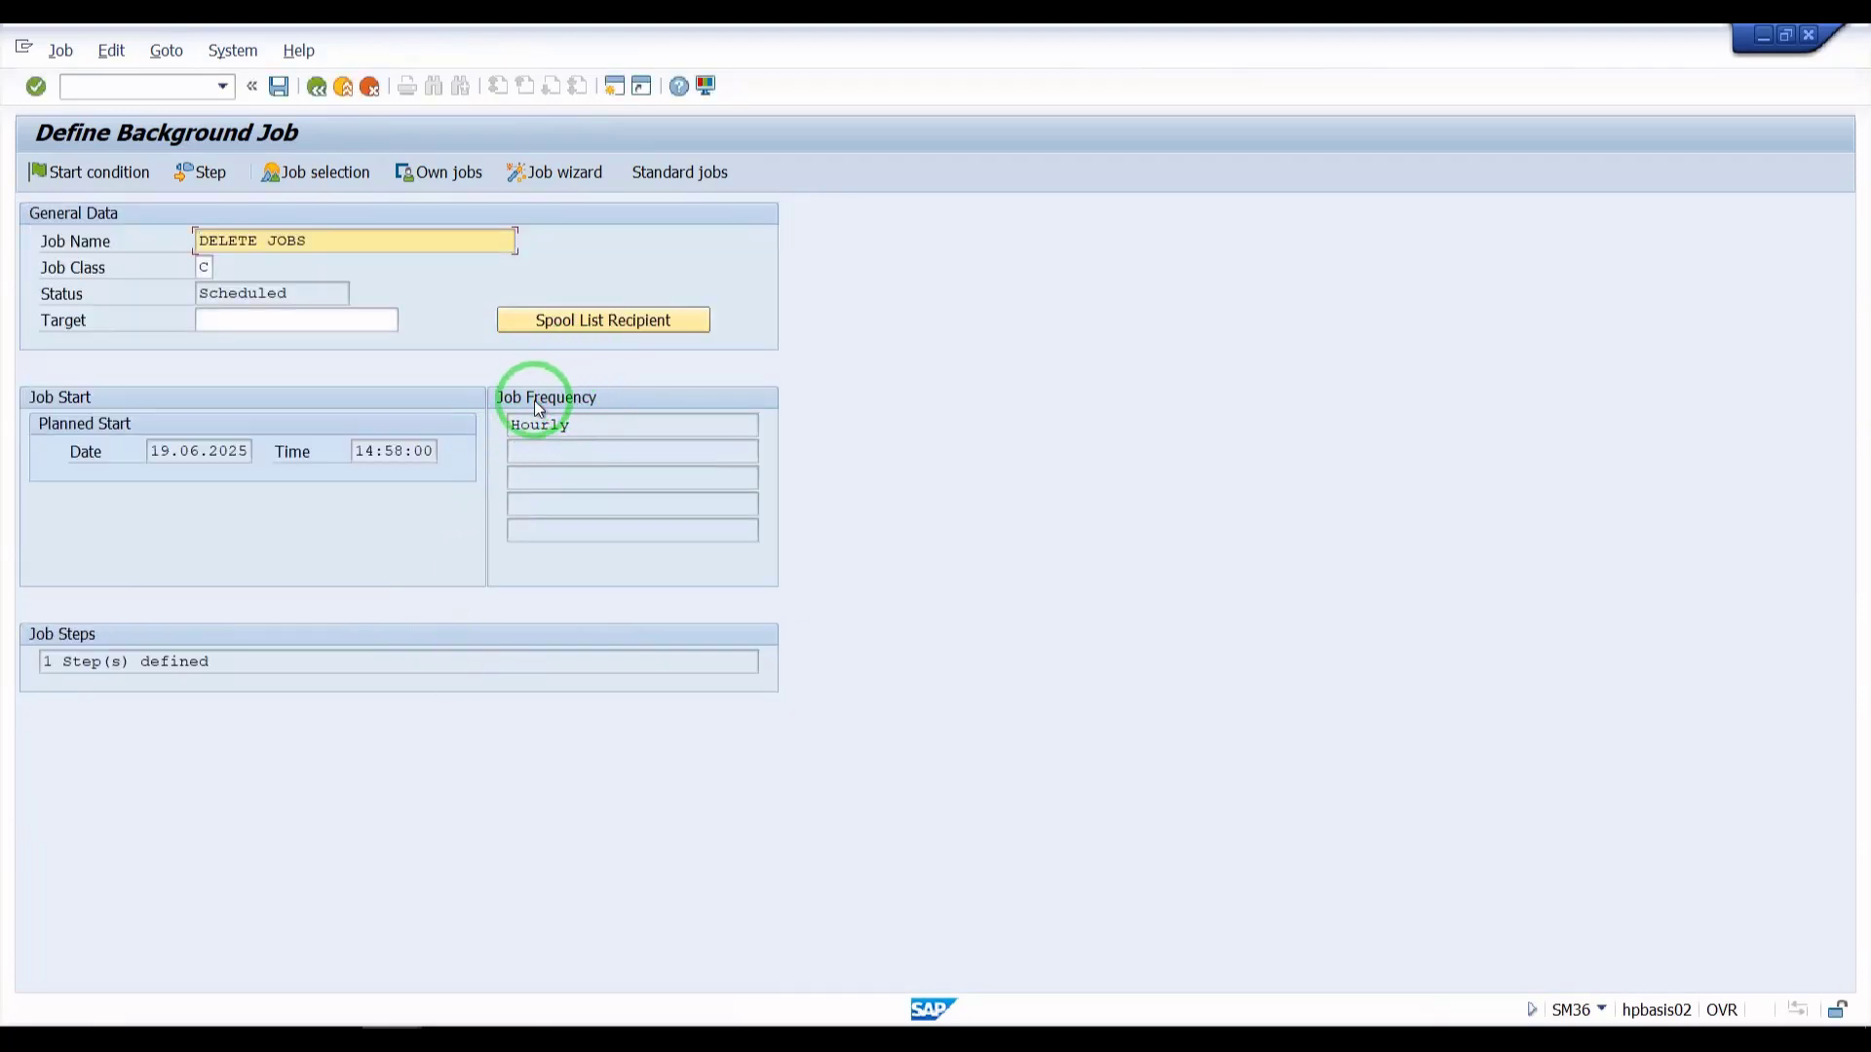
Review the DELETE JOBS job's start condition and its available period values, and close both without changing them
click(91, 172)
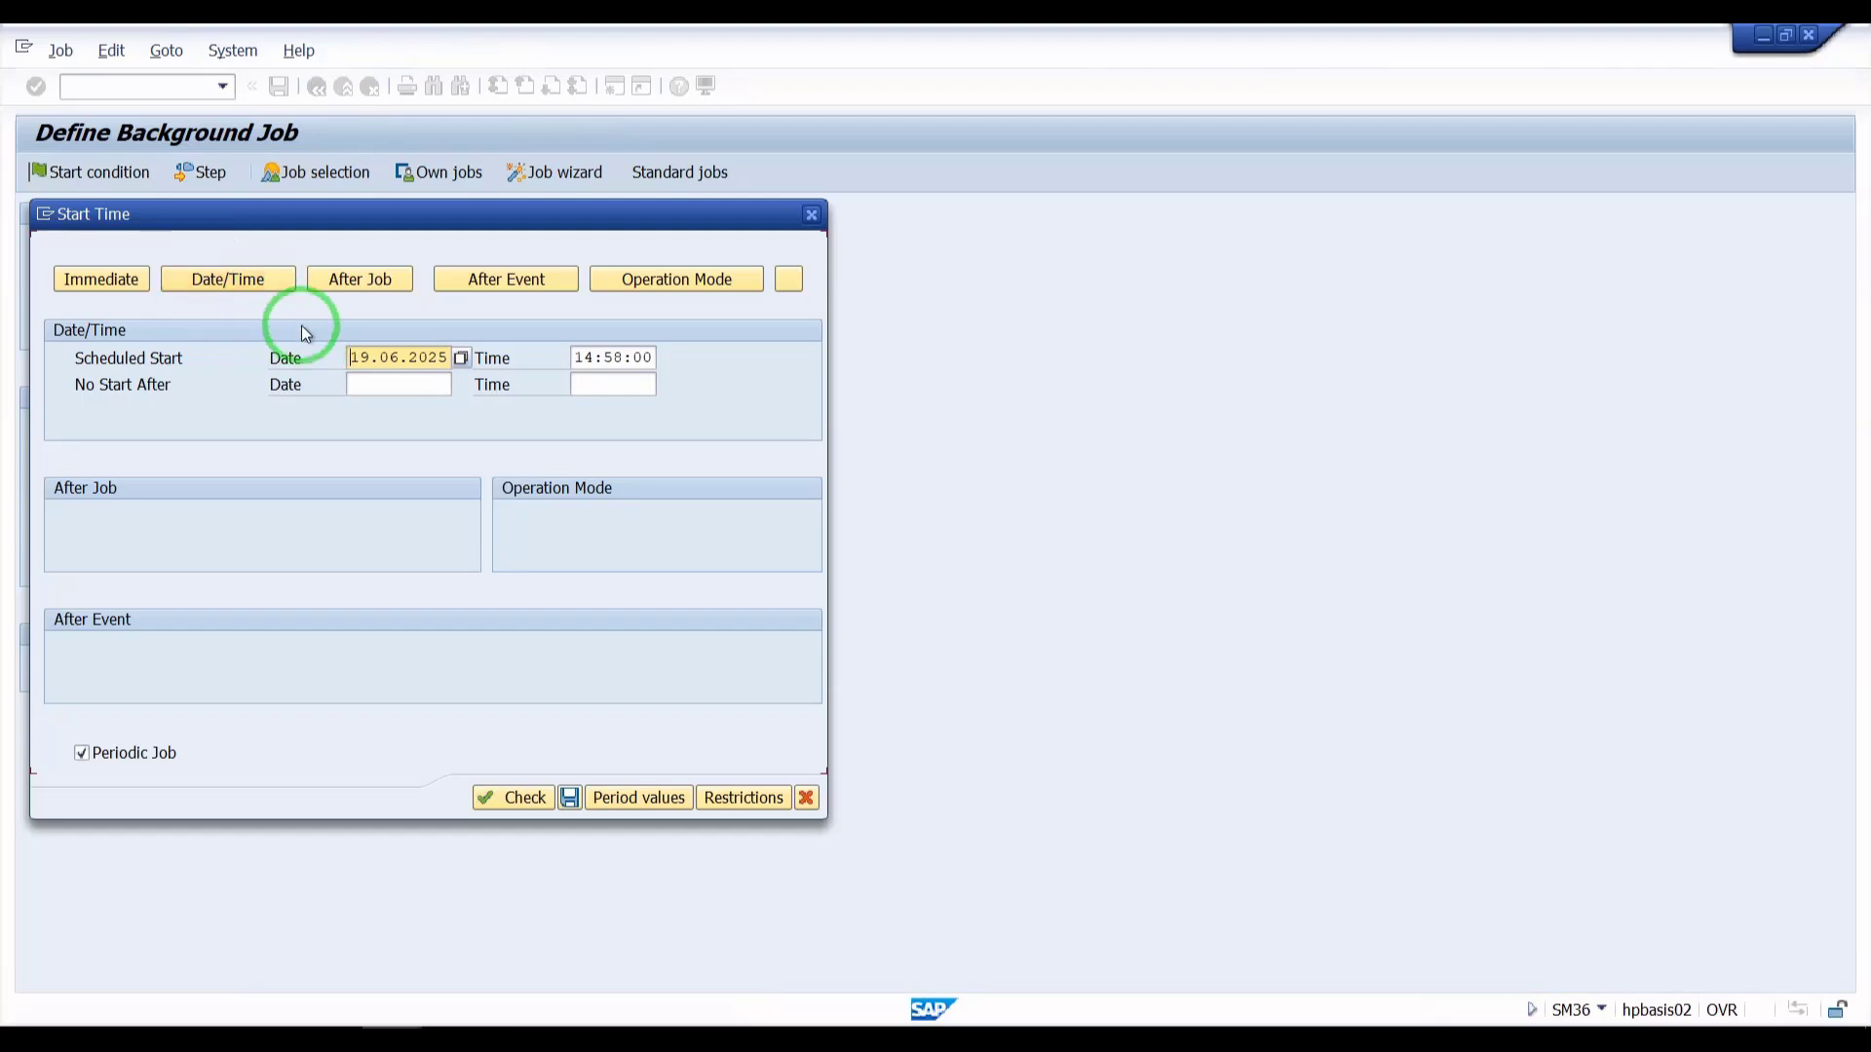
click(624, 813)
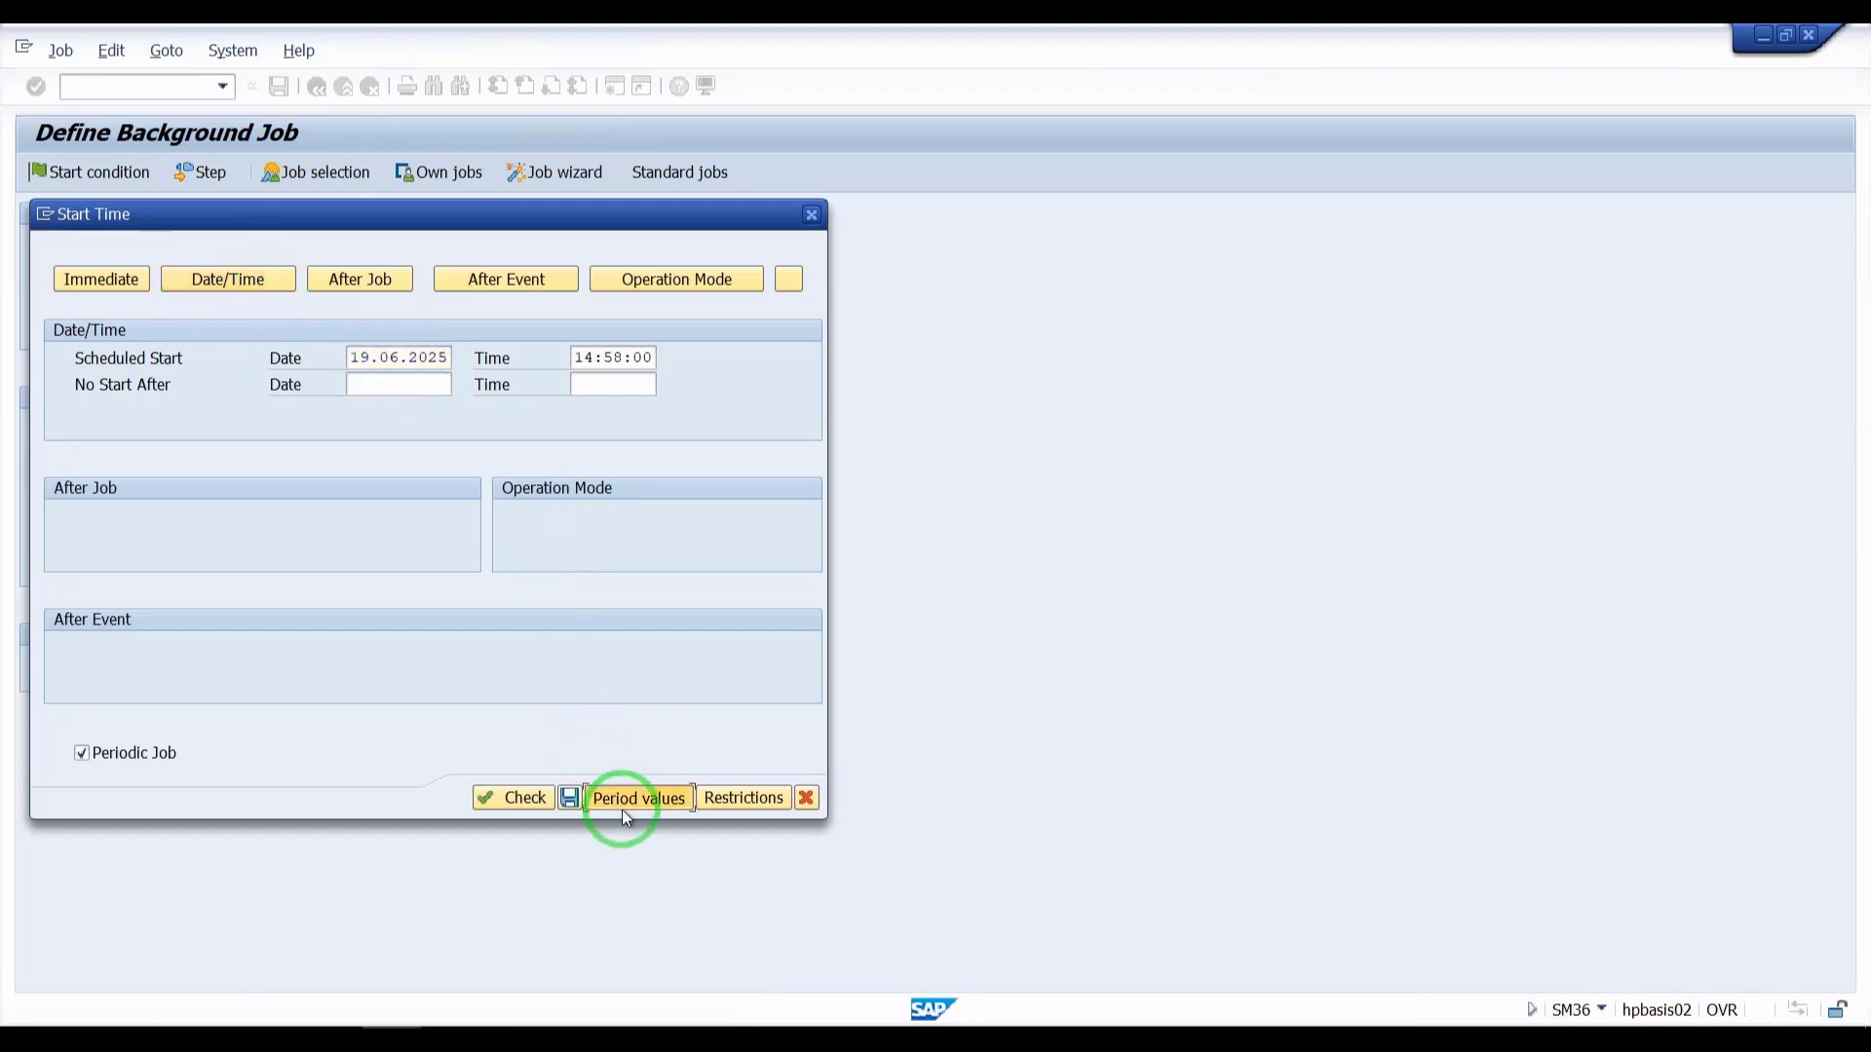
click(291, 523)
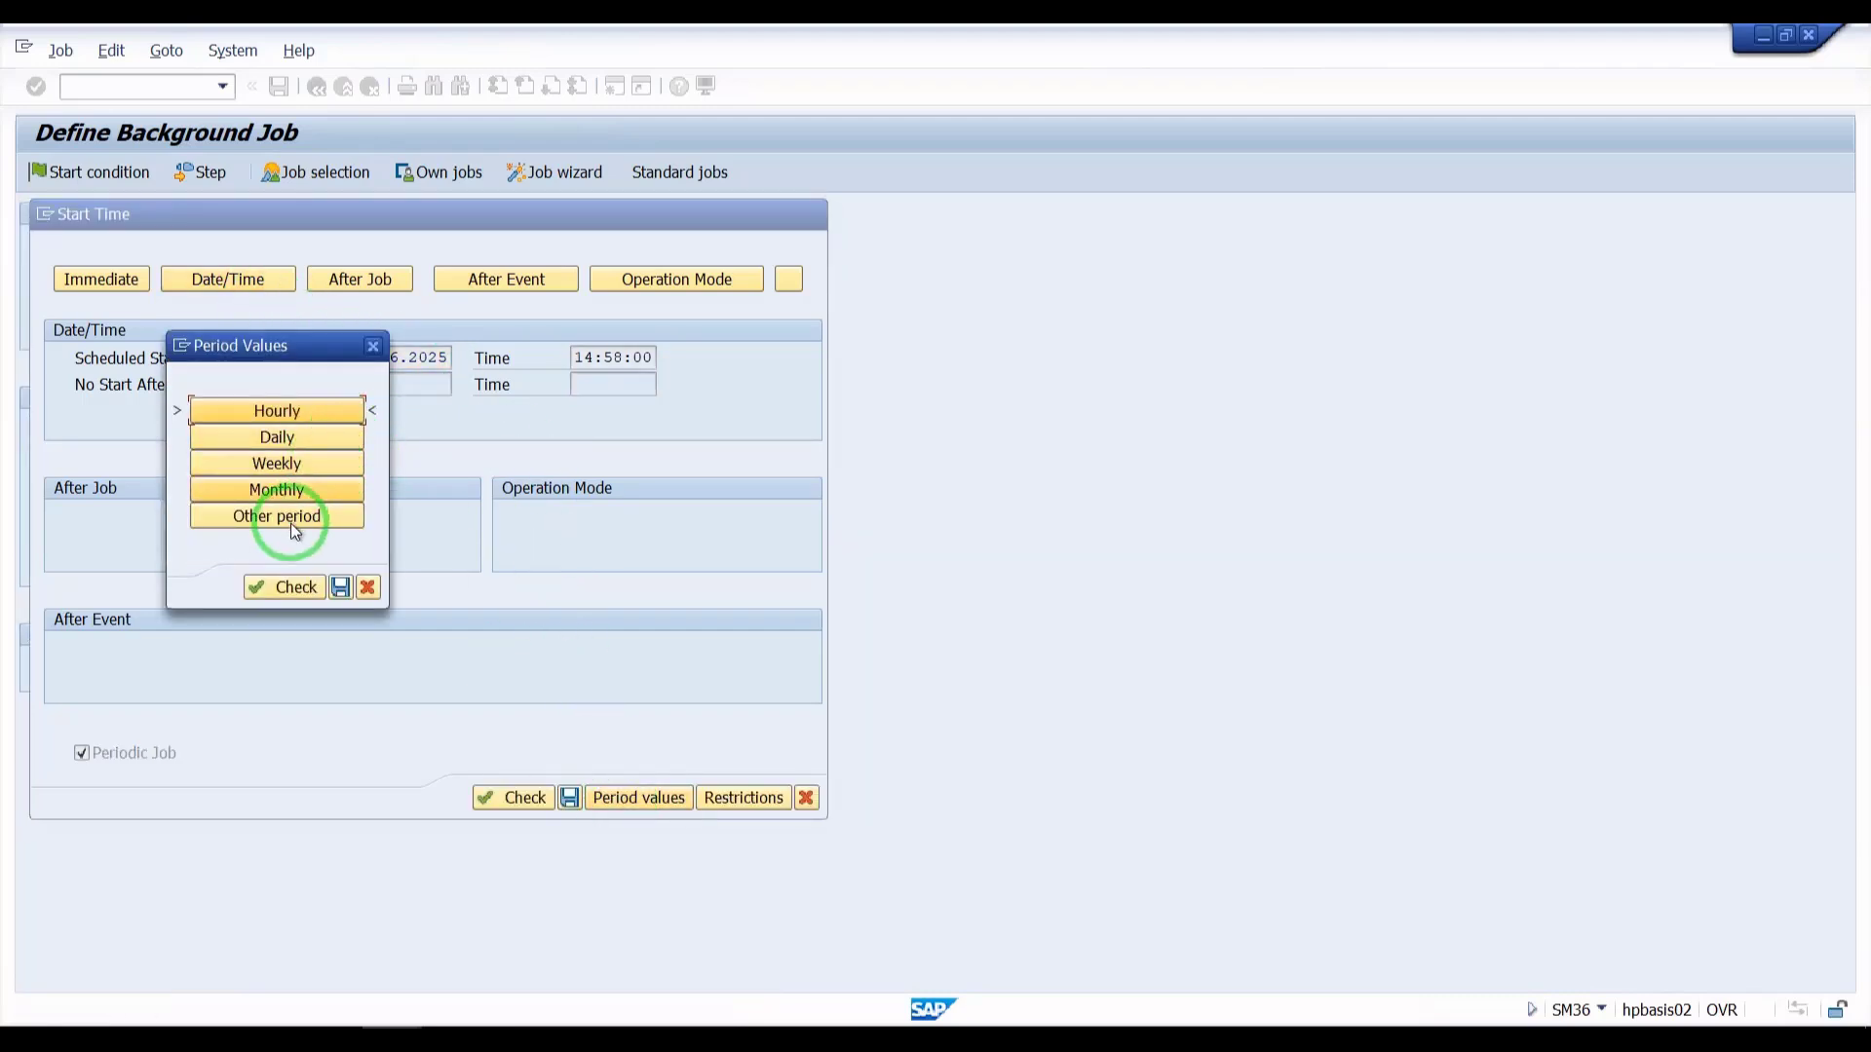
click(372, 346)
click(811, 216)
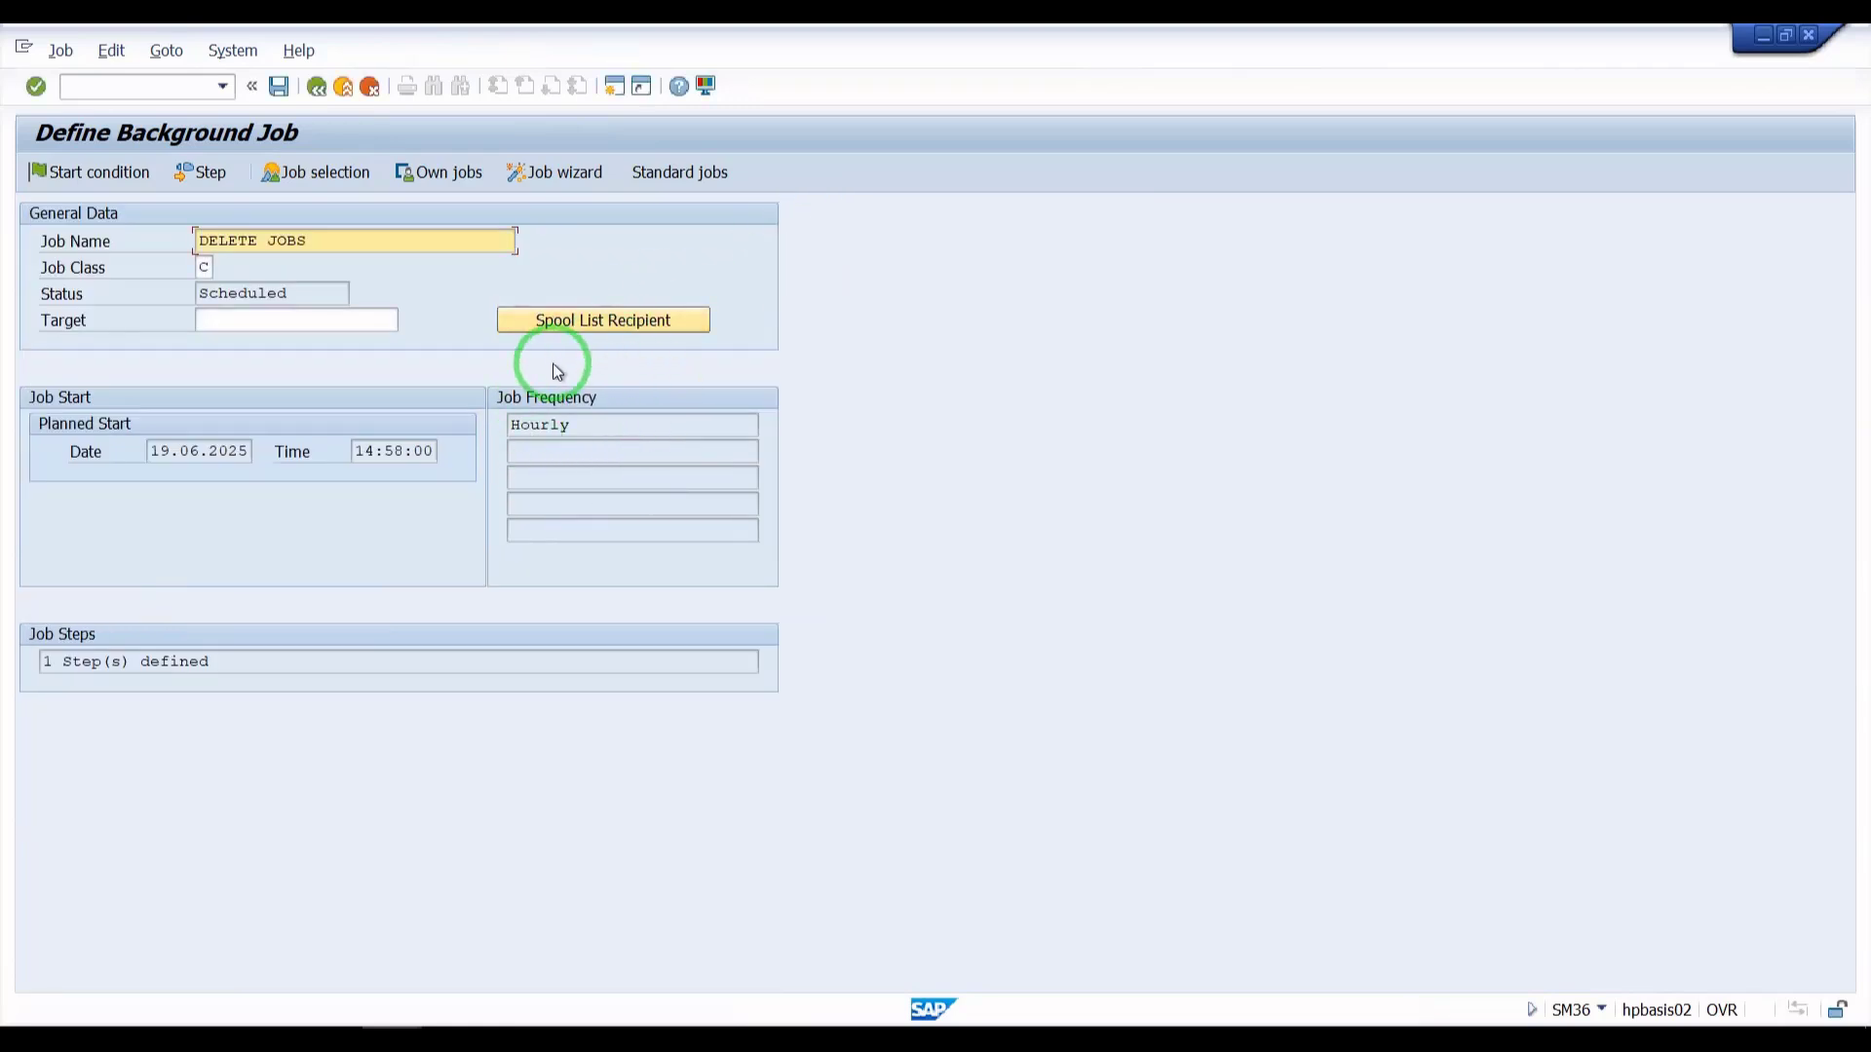
Save the hourly DELETE JOBS background job and leave the job definition
click(580, 425)
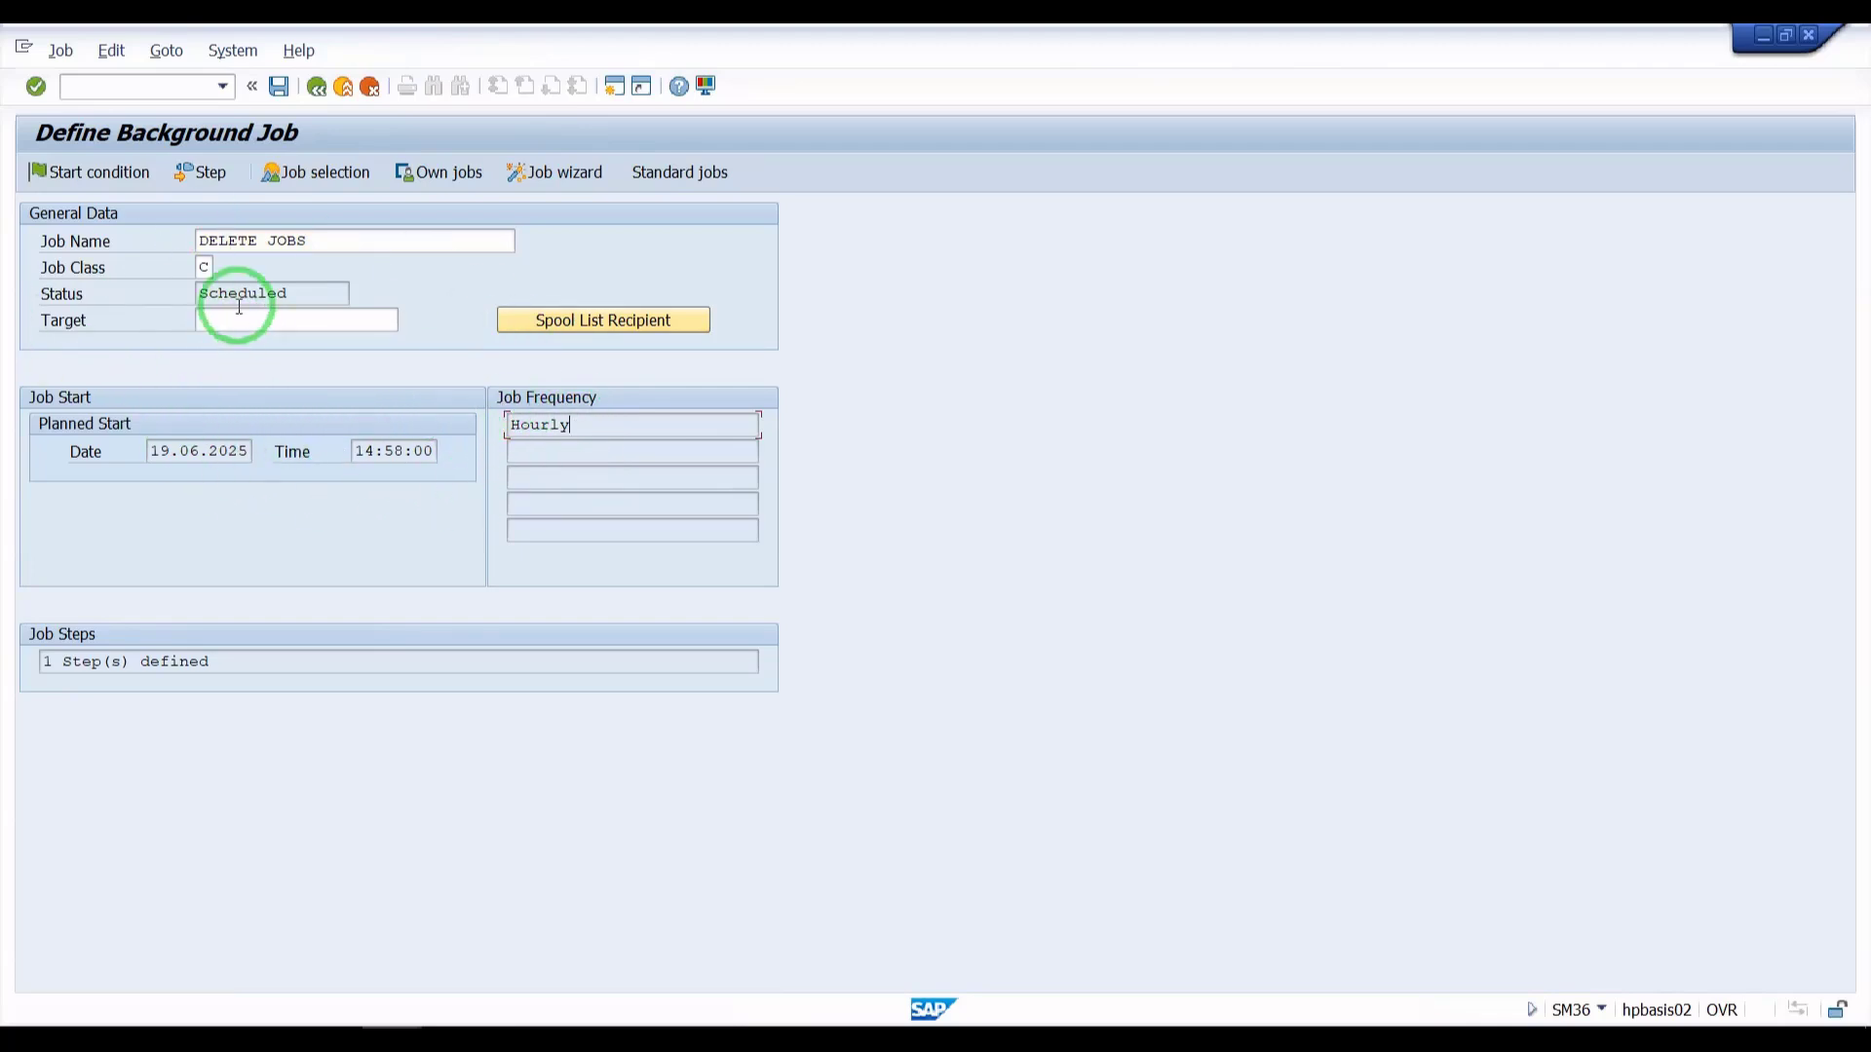
click(279, 88)
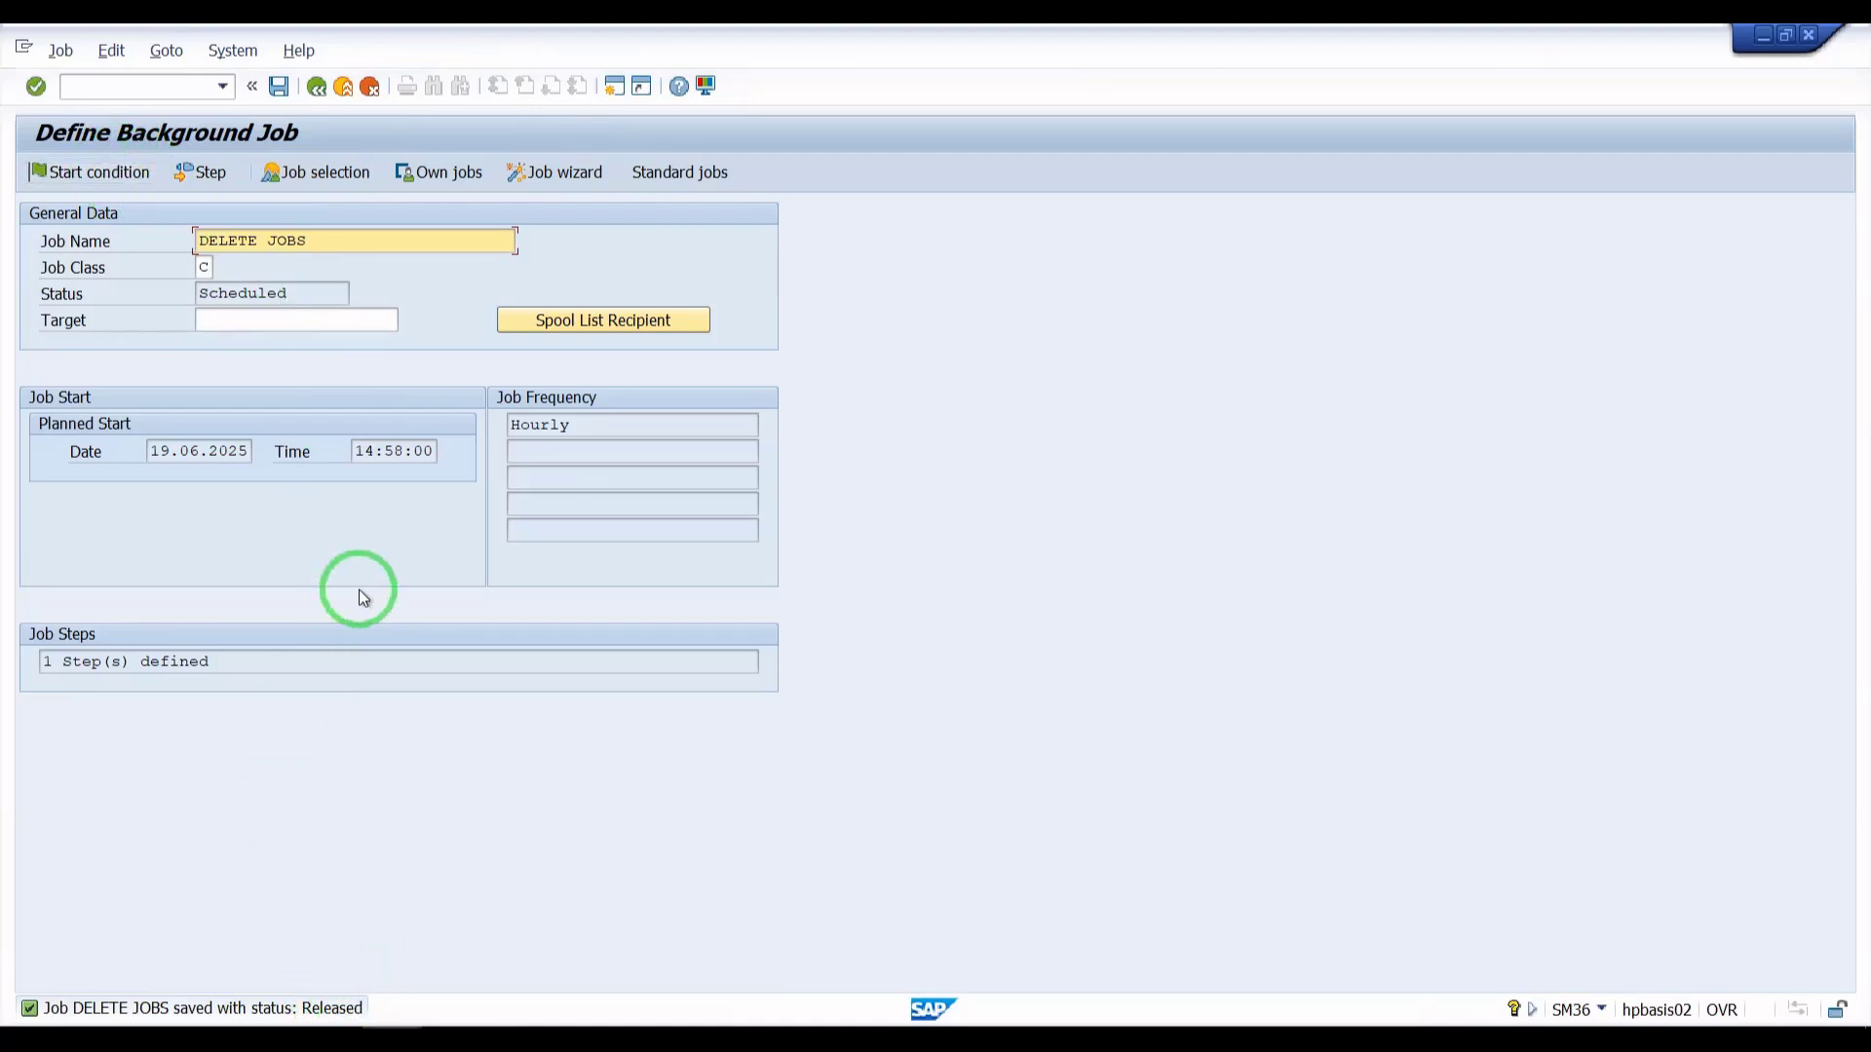
click(316, 87)
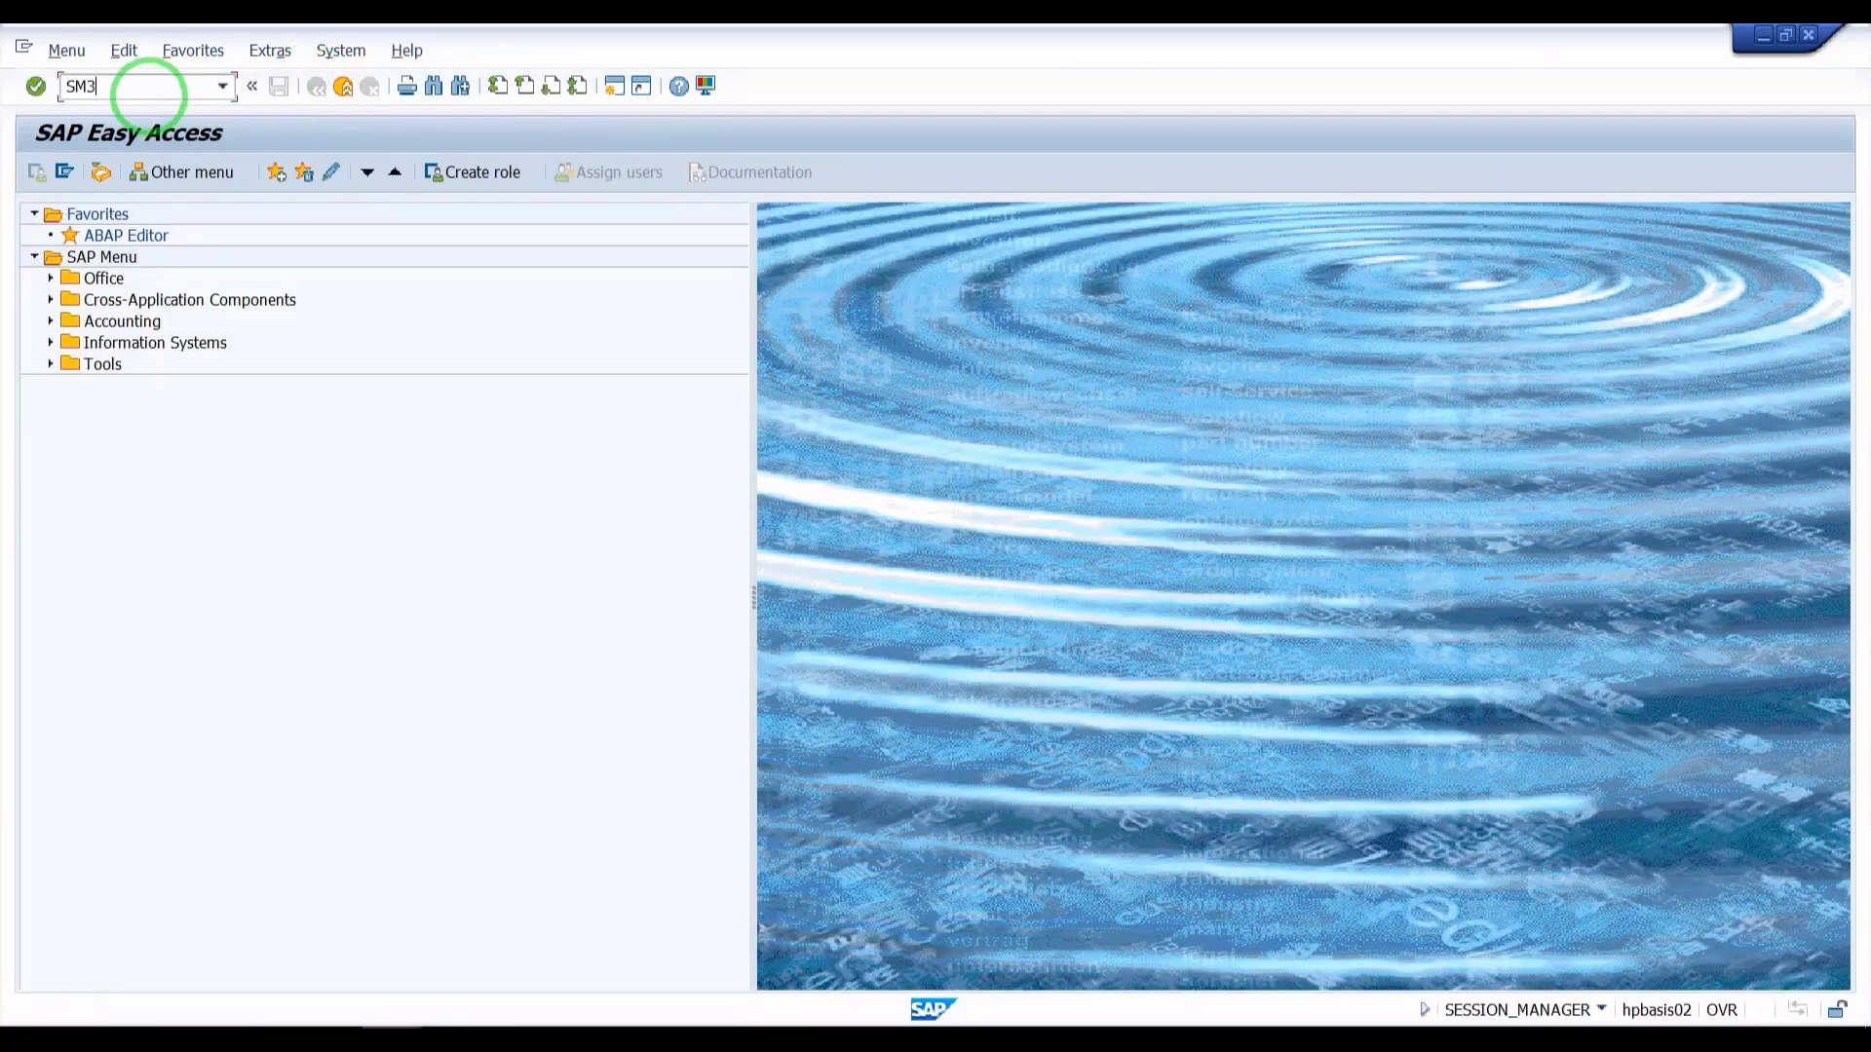
Open transaction SM37, add scheduled jobs to the status selection, and execute the job selection for 19.06.2025
key(Return)
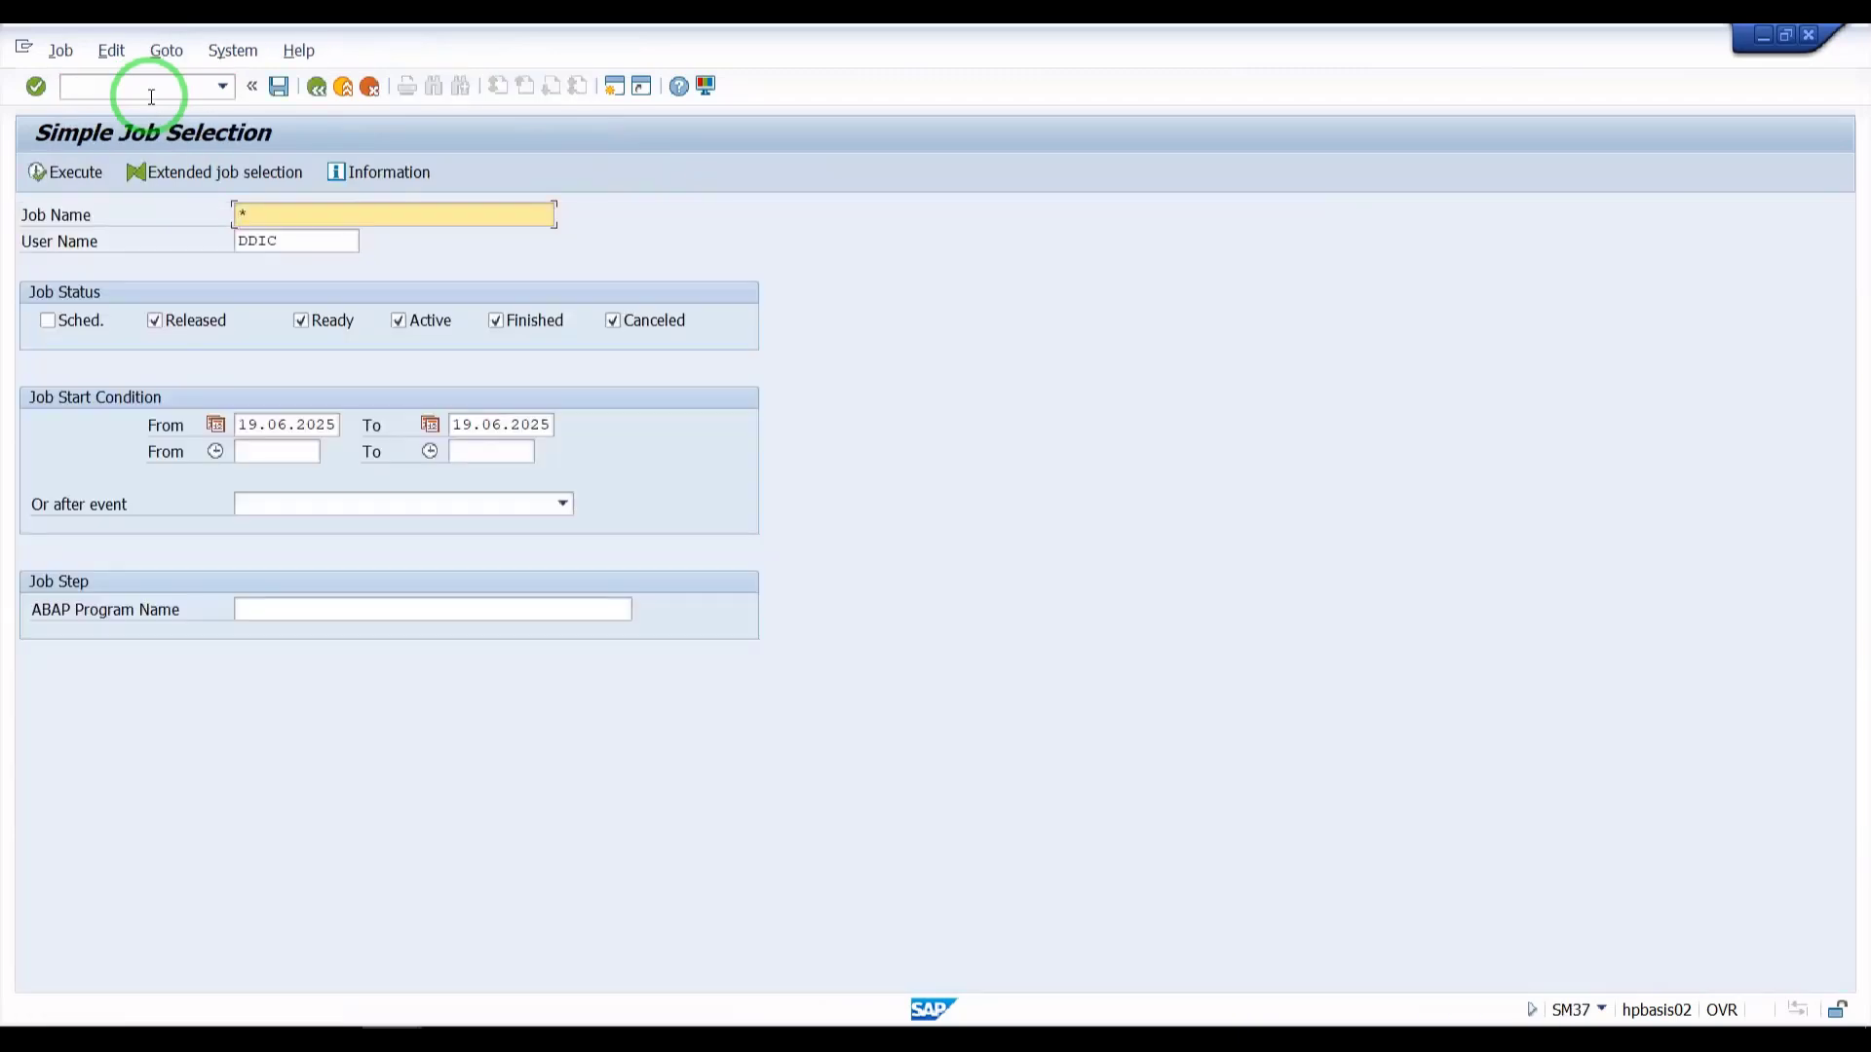
click(57, 324)
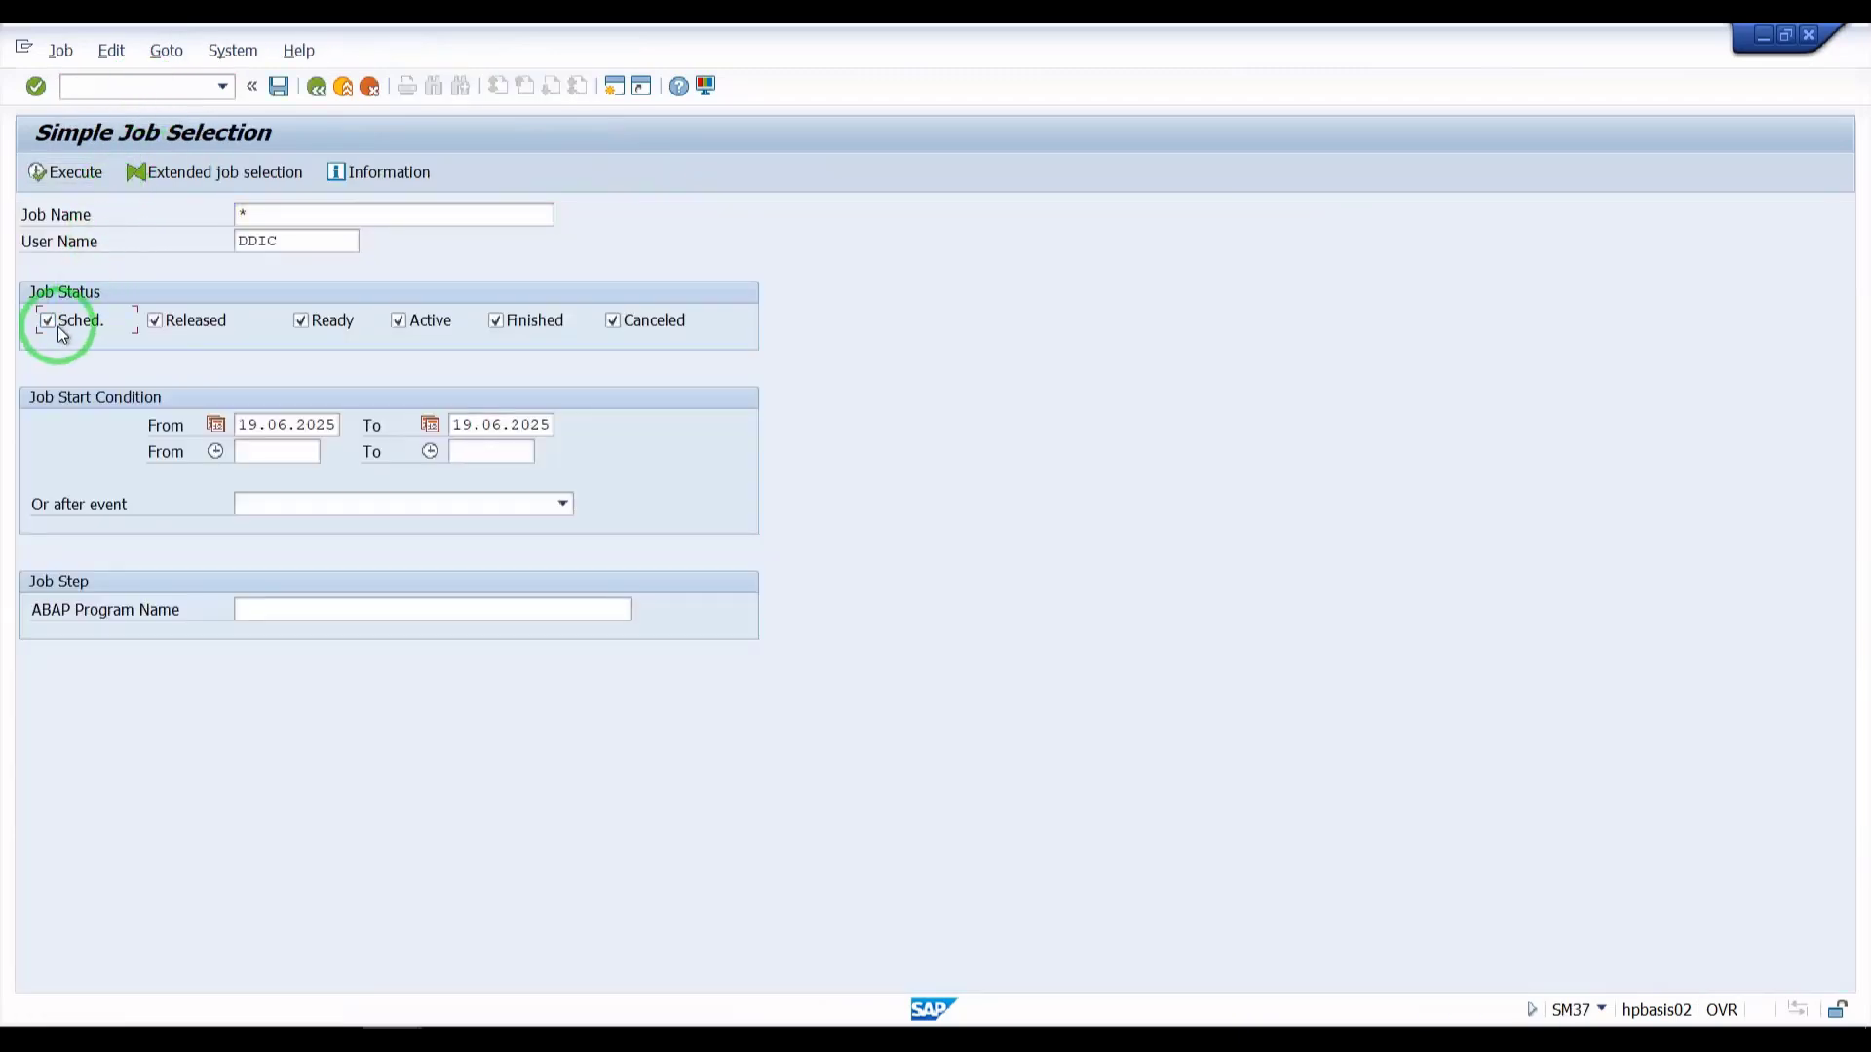
click(66, 177)
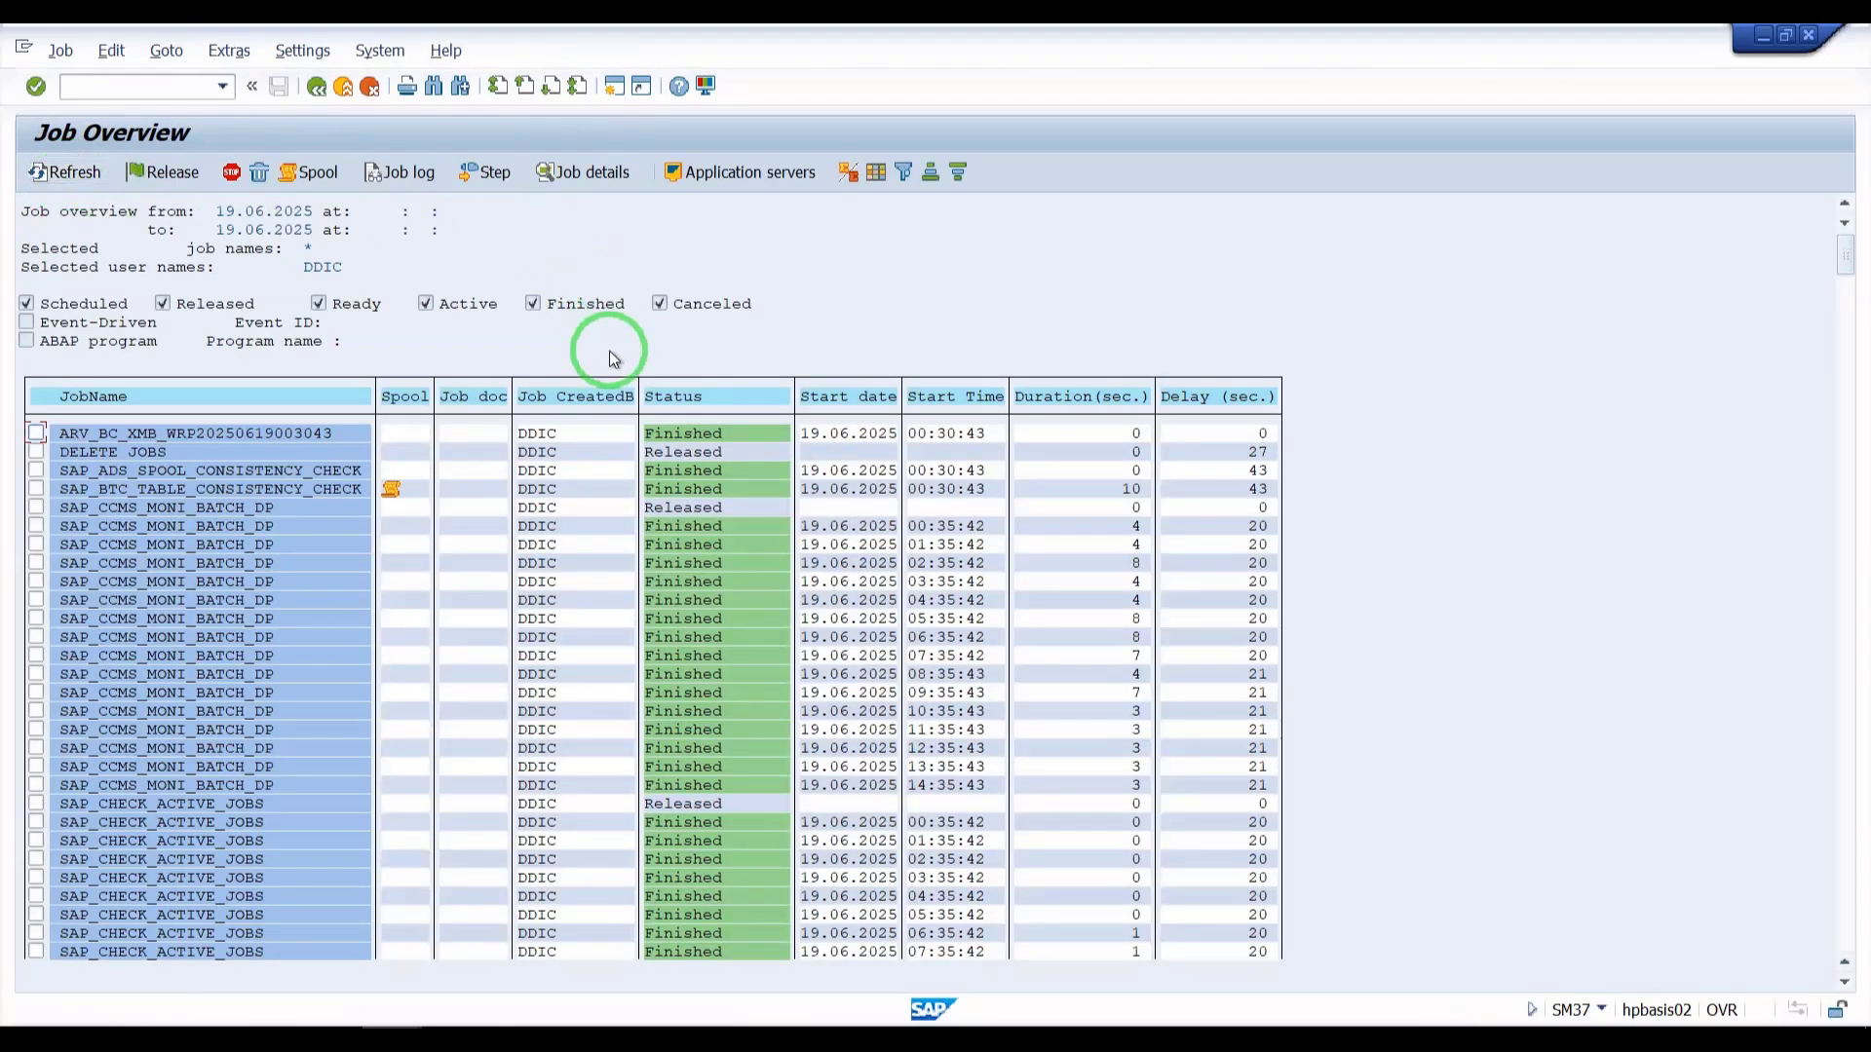
Refresh the job overview, check the status and start time of the DELETE JOBS entries, and return to the job selection
click(256, 451)
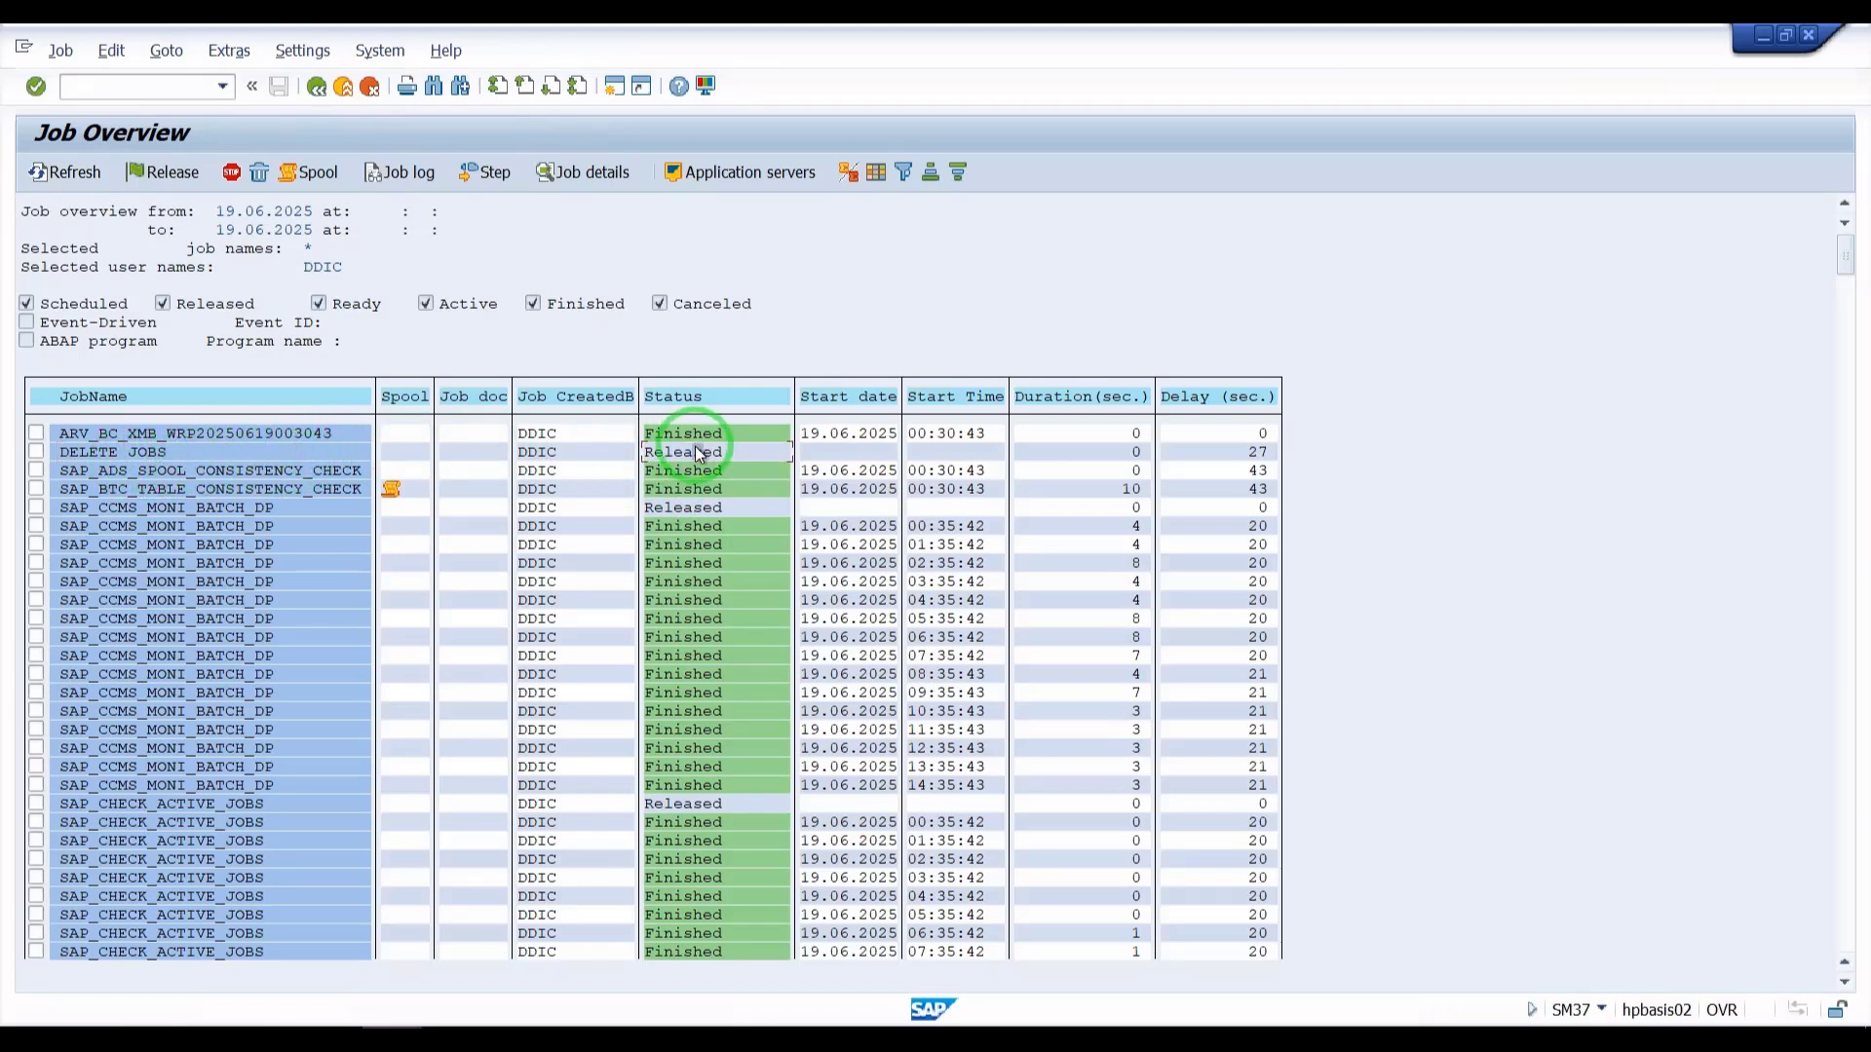
click(66, 175)
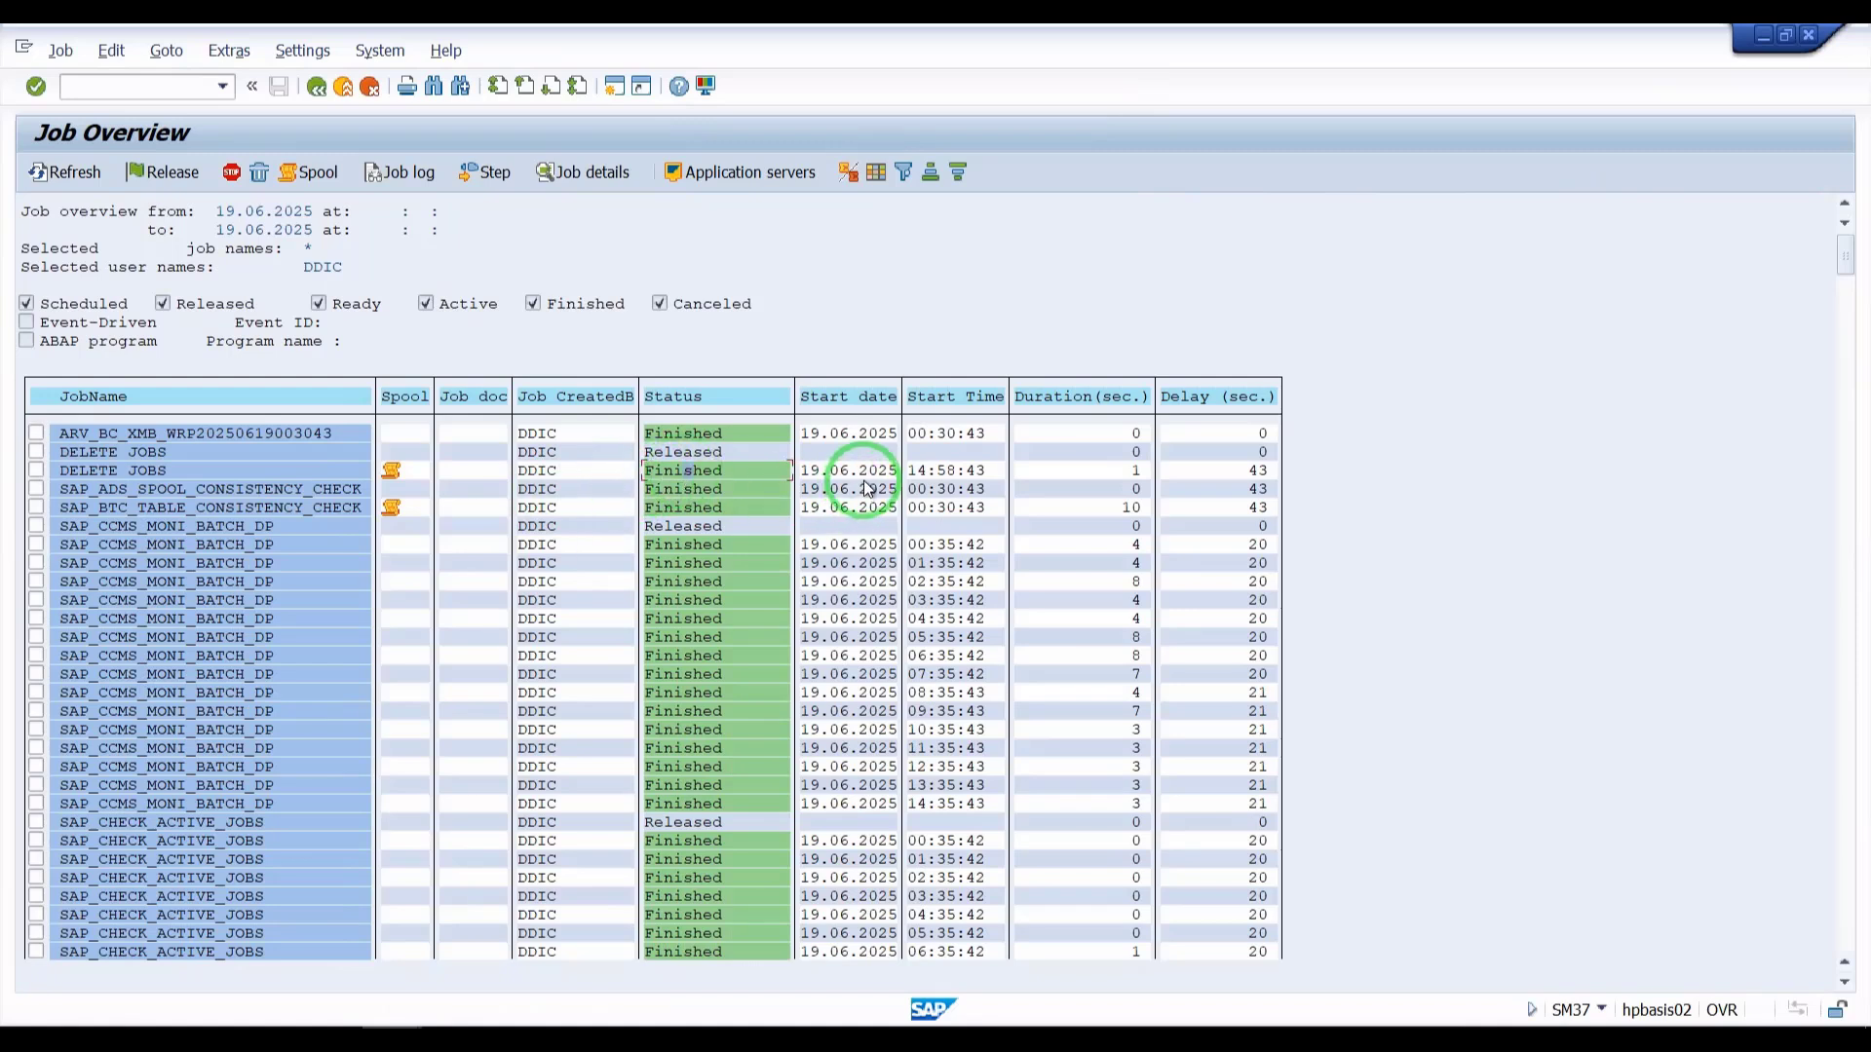
click(940, 474)
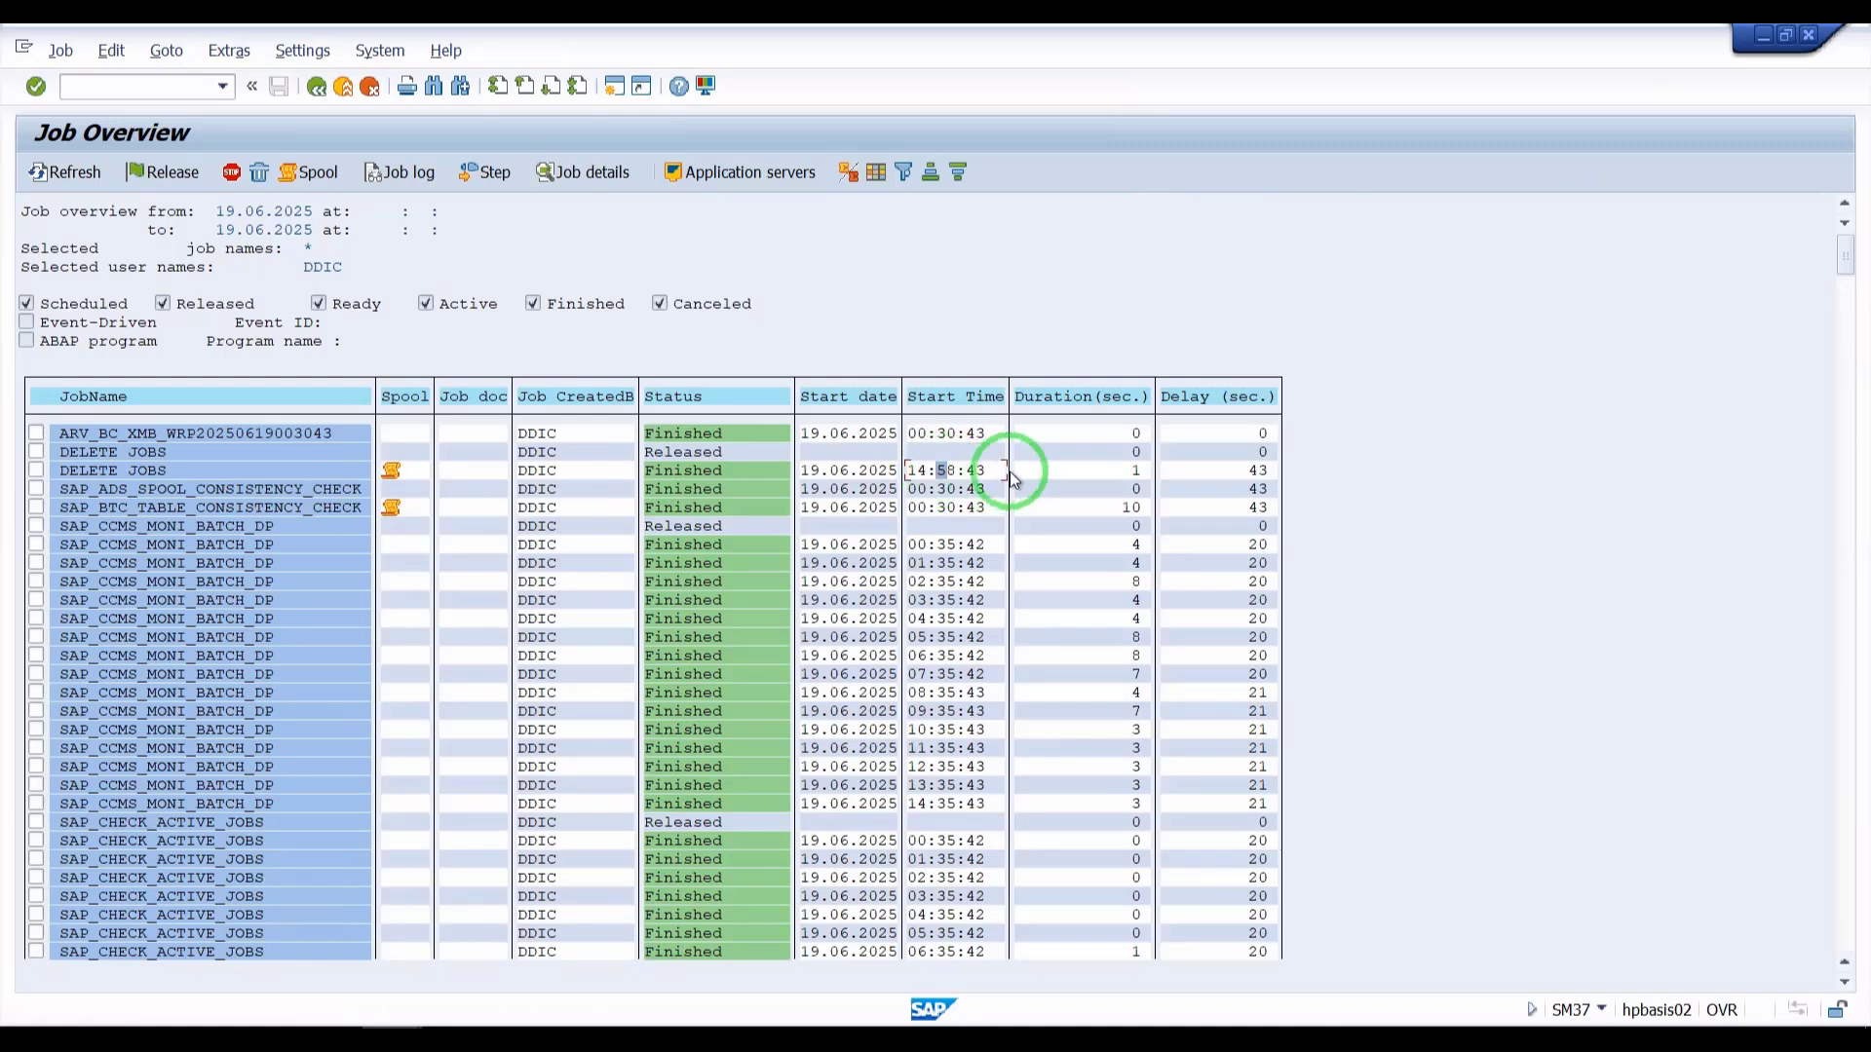
click(696, 473)
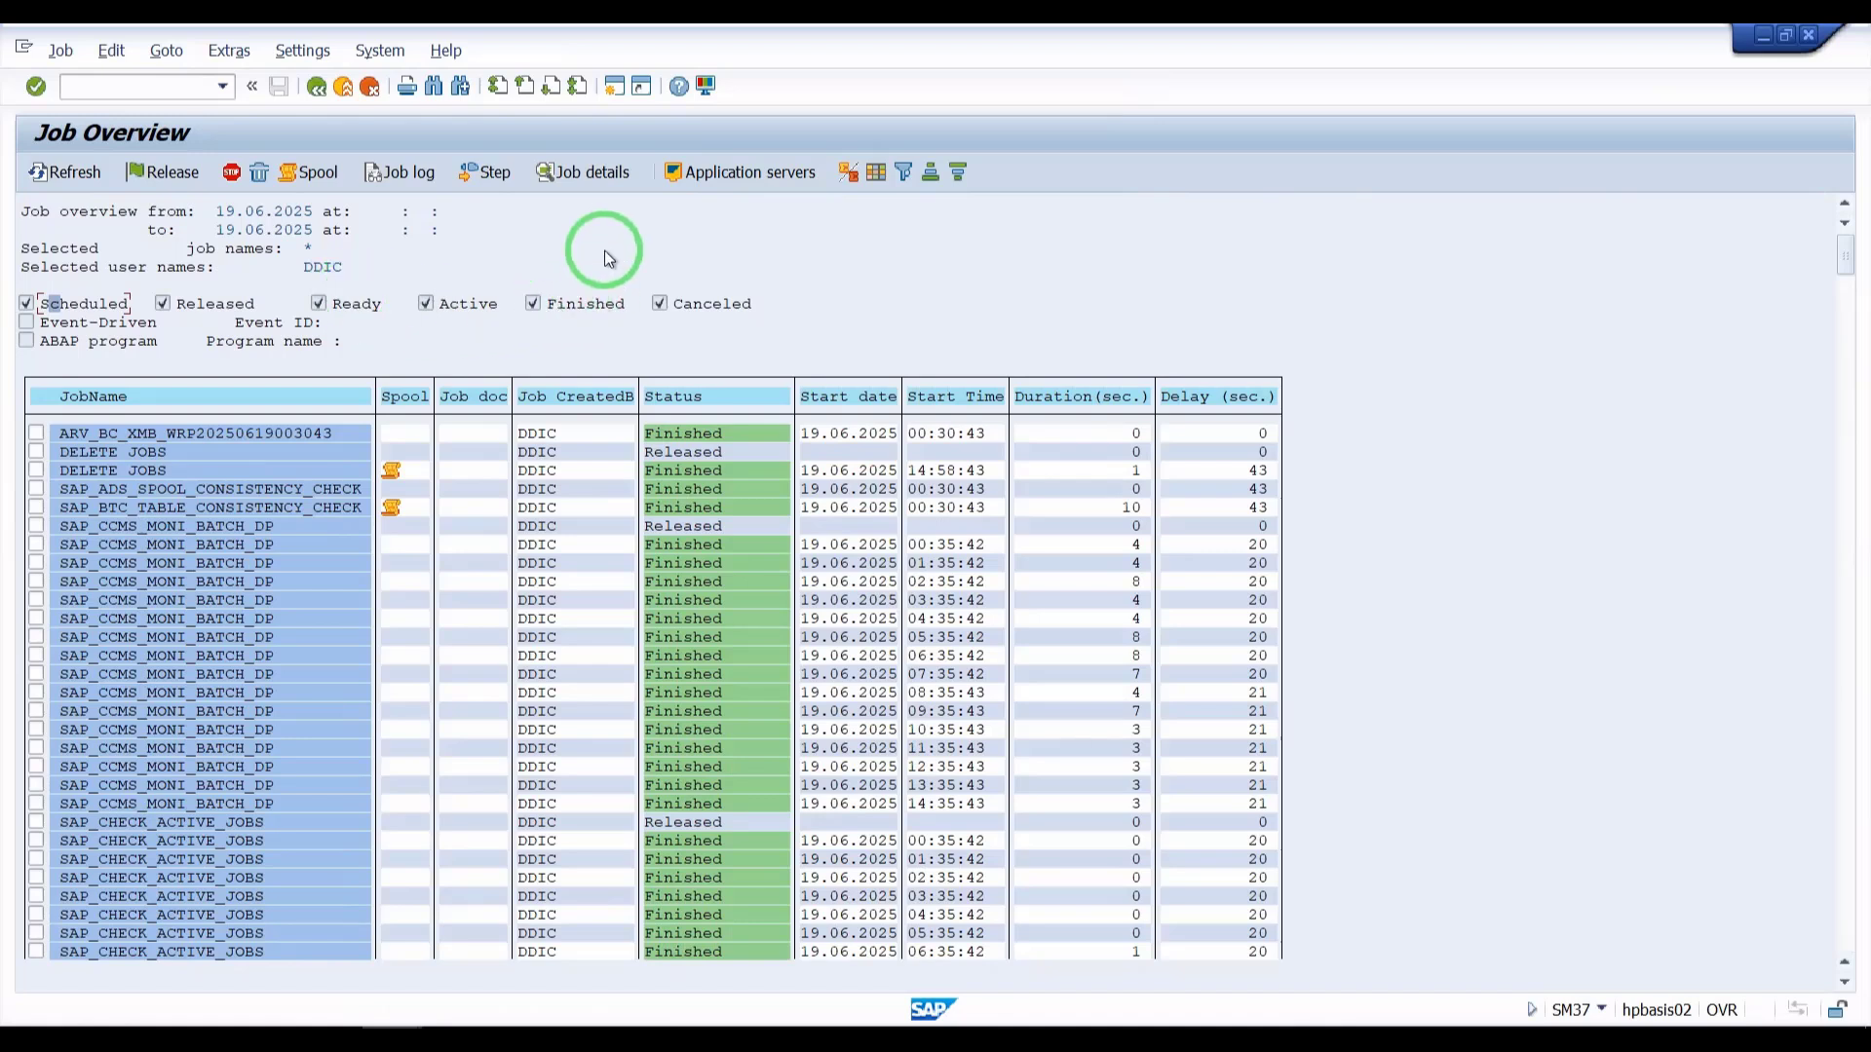
click(533, 303)
click(533, 303)
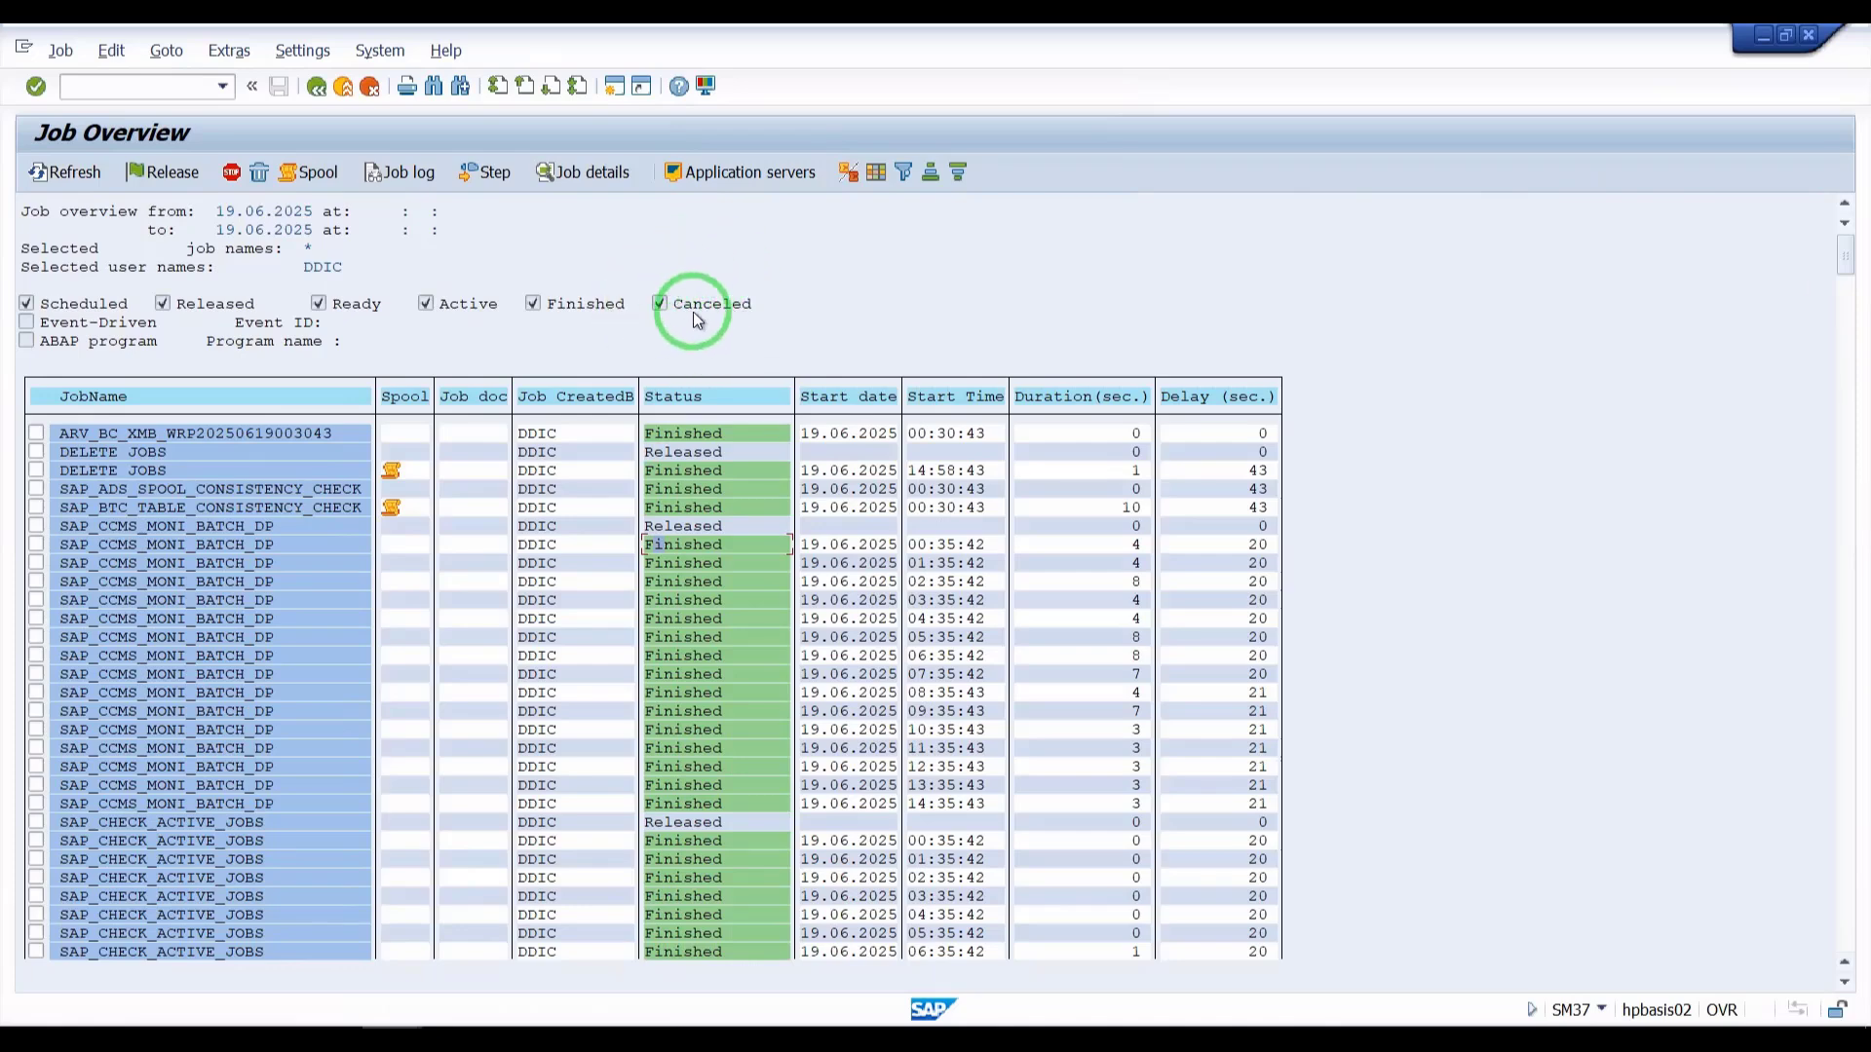
click(322, 87)
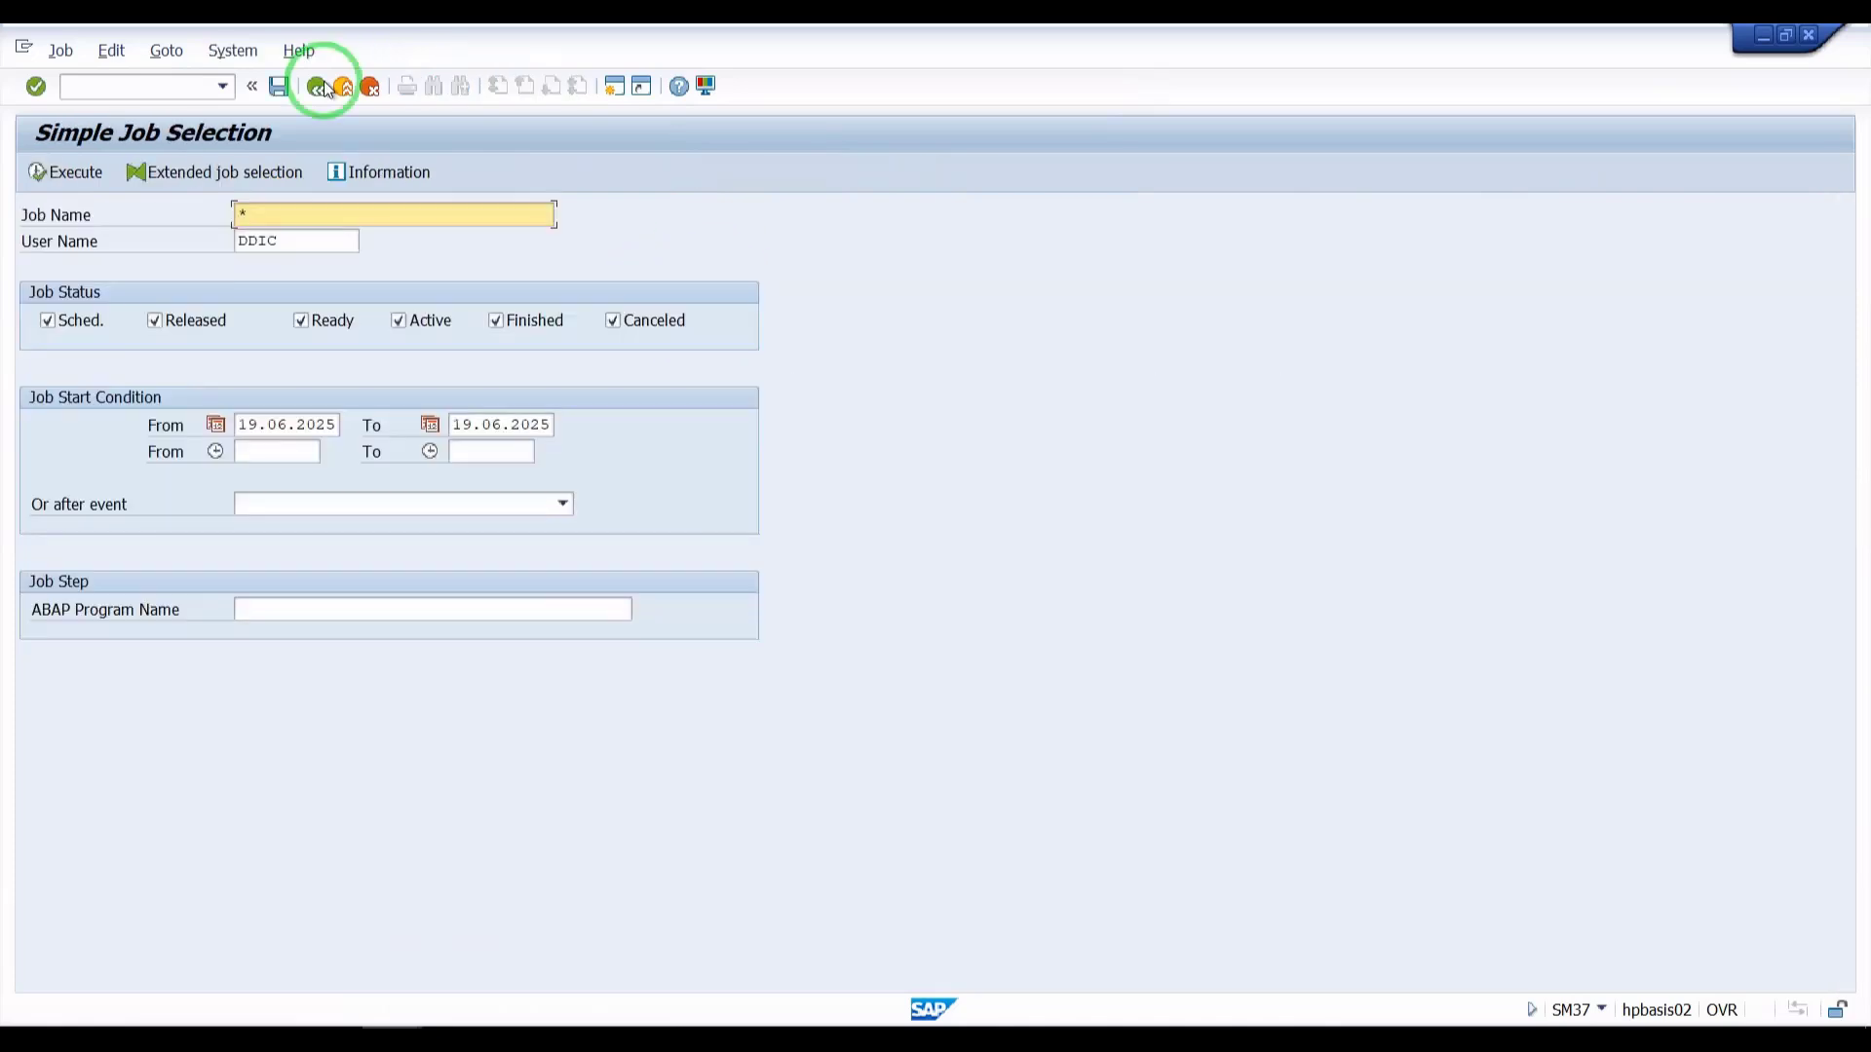